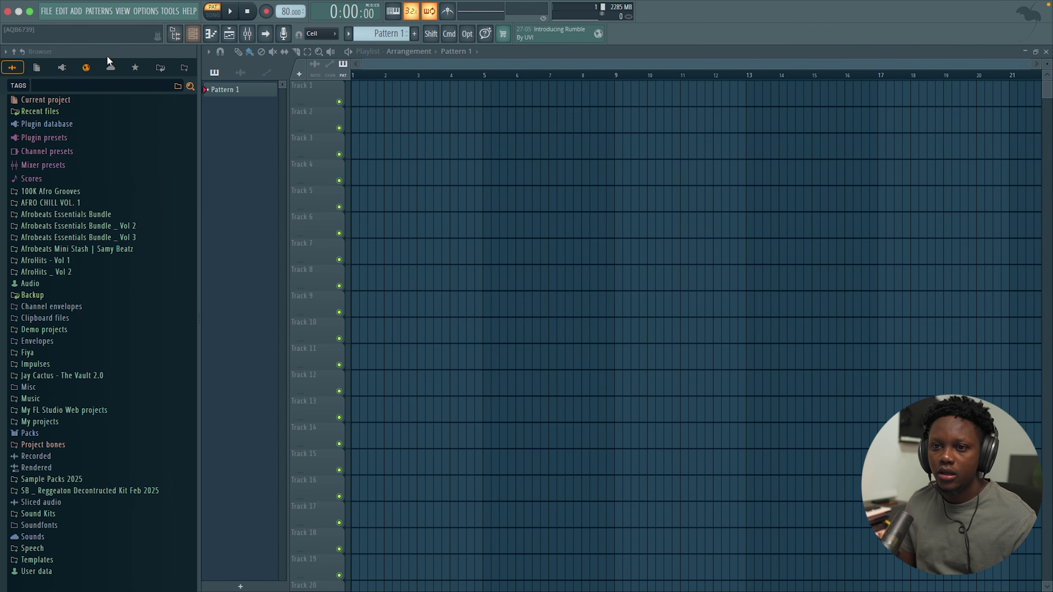
- Place the Cy Kale _ BPM 83 drum loop from Afrobeats Essentials Bundle _ Vol 3 > Afro Konpa at the start of Track 2
left_click(109, 239)
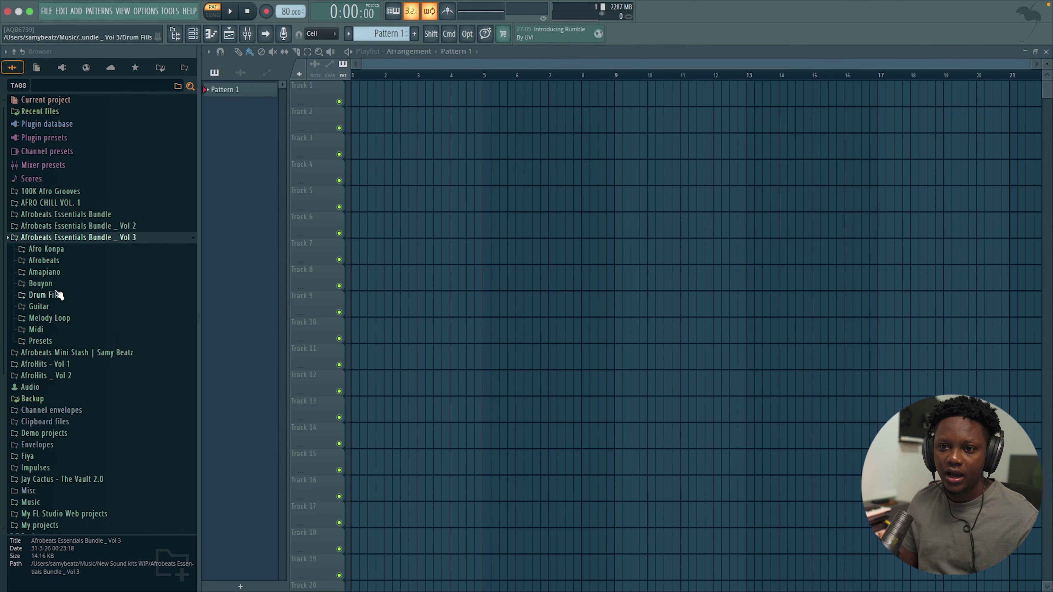
left_click(46, 250)
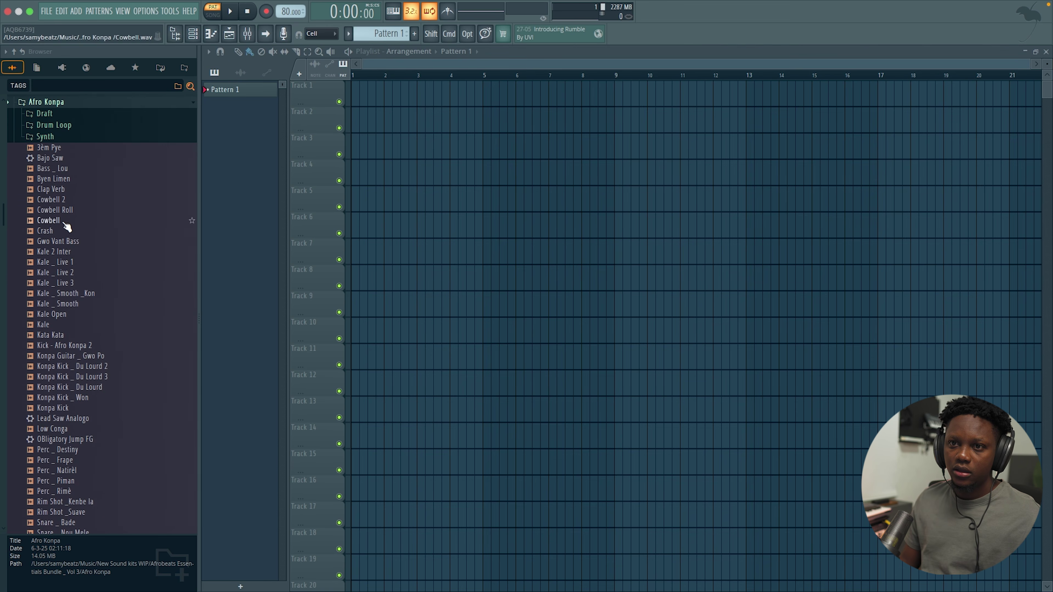
left_click(54, 125)
left_click_drag(71, 163, 421, 118)
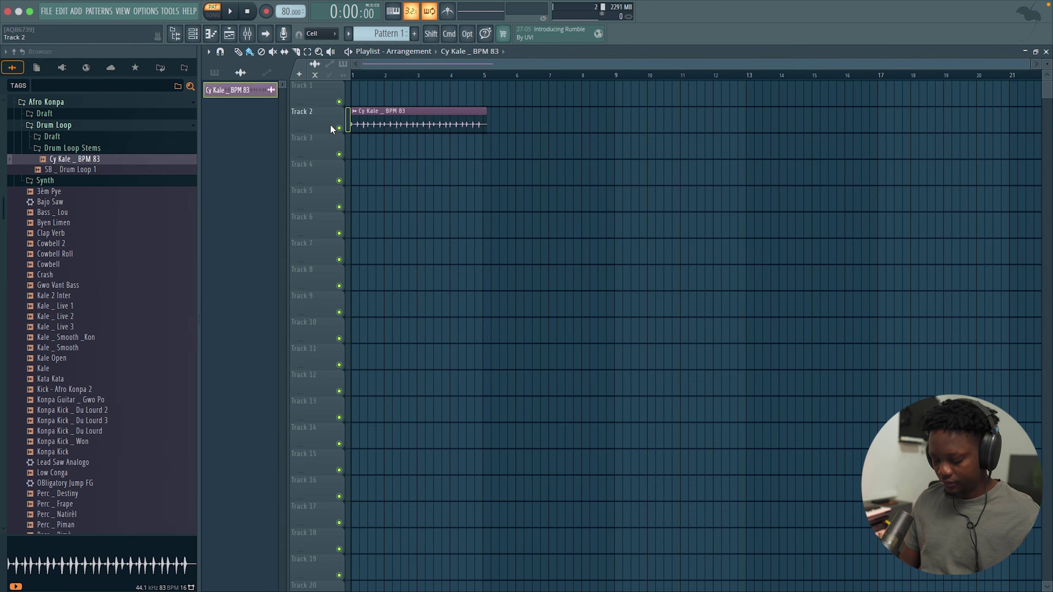
- Play the arrangement in song mode and trim the drum loop's end exactly at bar 5
key("l")
key("space")
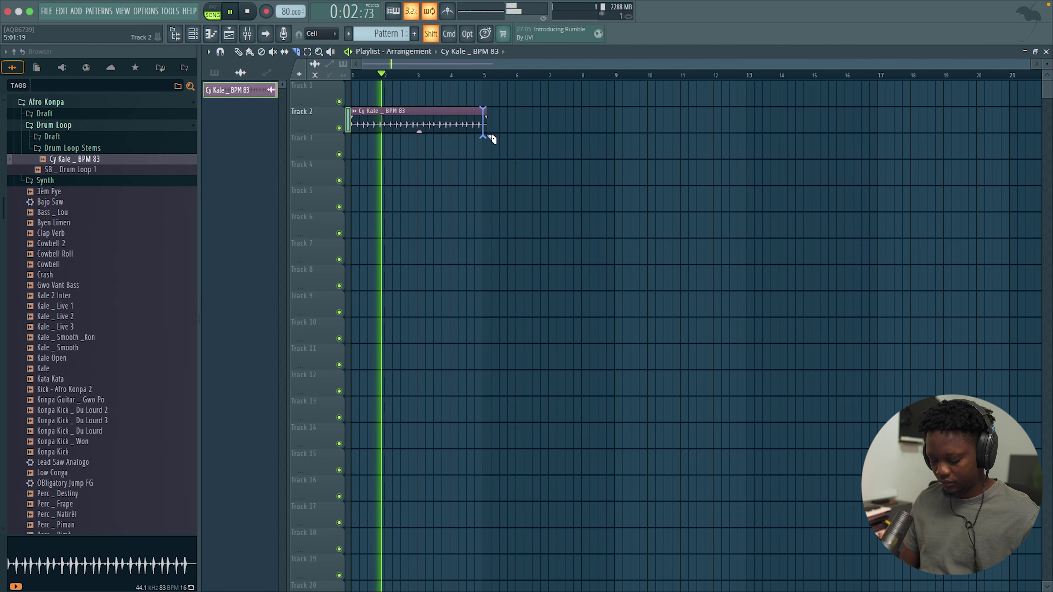
double_click(483, 122)
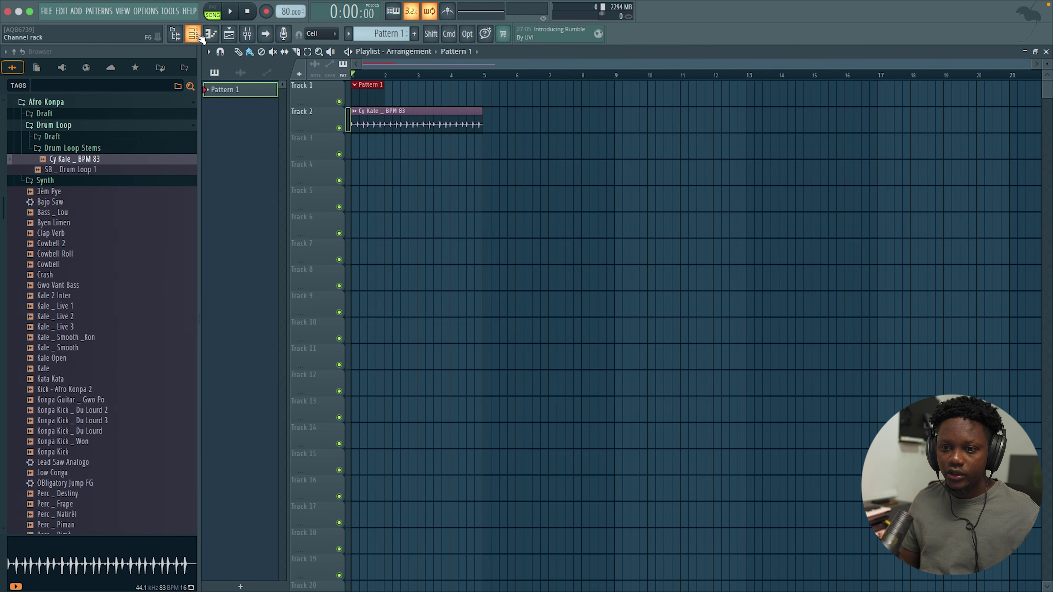
- Show the channel rack and load the Konpa Kick _ Won sample into a new channel
key("F6")
left_click(93, 431)
left_click(77, 440)
right_click(77, 441)
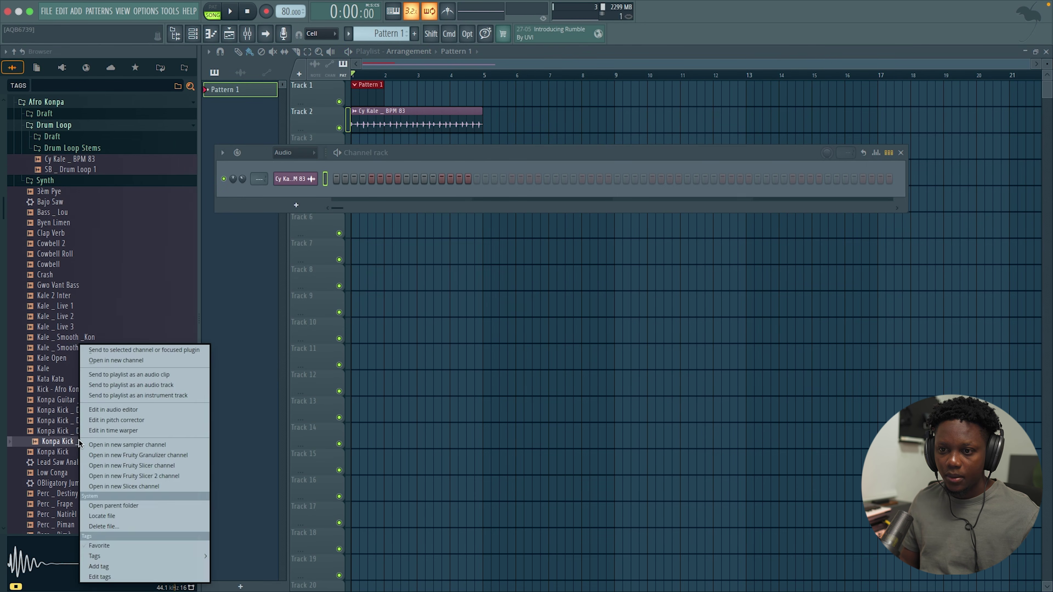
left_click(139, 362)
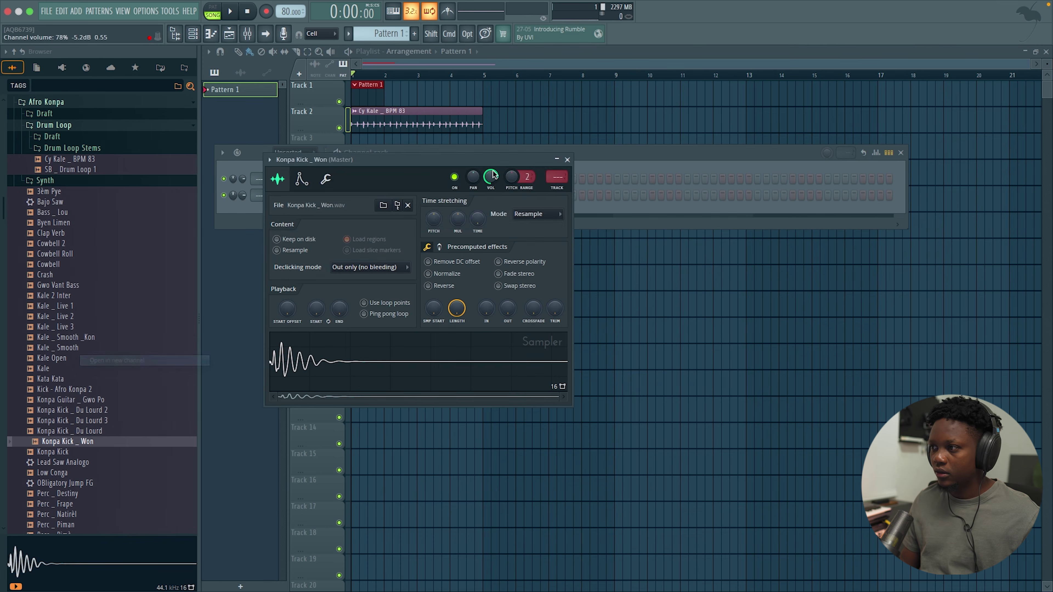
- Fill the kick channel on every 4th step across the four-bar pattern and play it
left_click(807, 194)
right_click(312, 194)
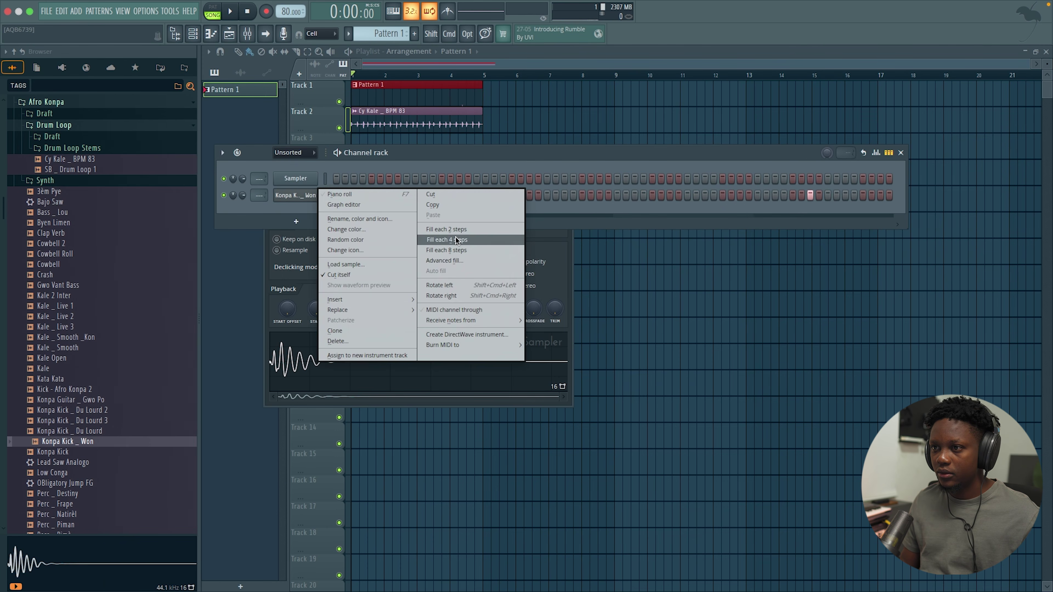
left_click(456, 238)
key("space")
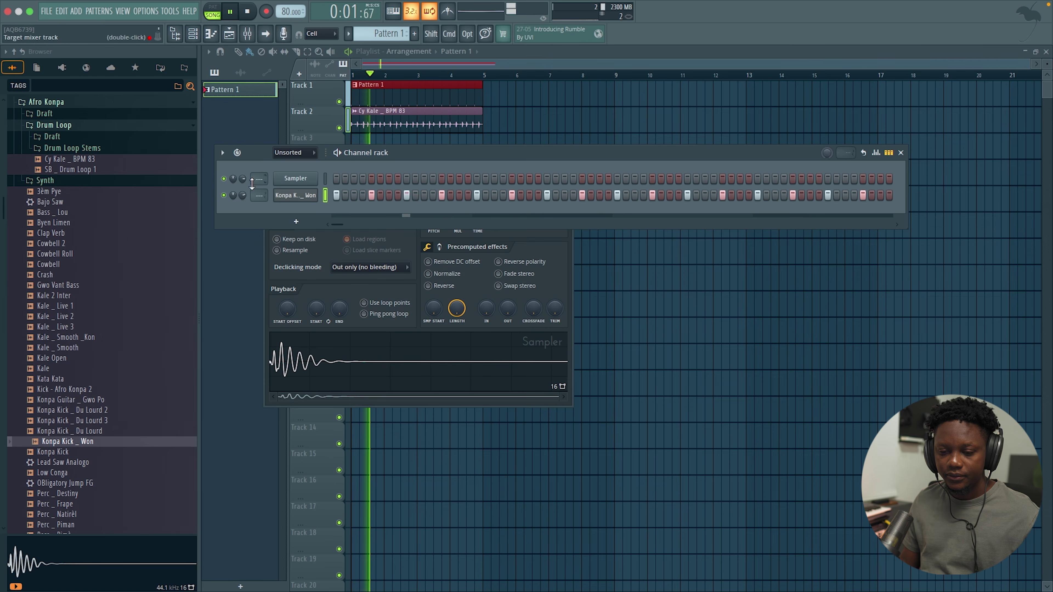
- Add the Zouk Tom sample from the Afro Konpa folder as a new channel below the kick
scroll(141, 264, "down", 15)
scroll(124, 282, "up", 6)
left_click_drag(77, 311, 292, 219)
- Program Zouk Tom hits on every eighth step from step 7 to step 63 while playing the pattern
left_click(389, 211)
key("space")
key("space")
left_click(460, 212)
left_click(530, 211)
left_click(600, 212)
left_click(670, 212)
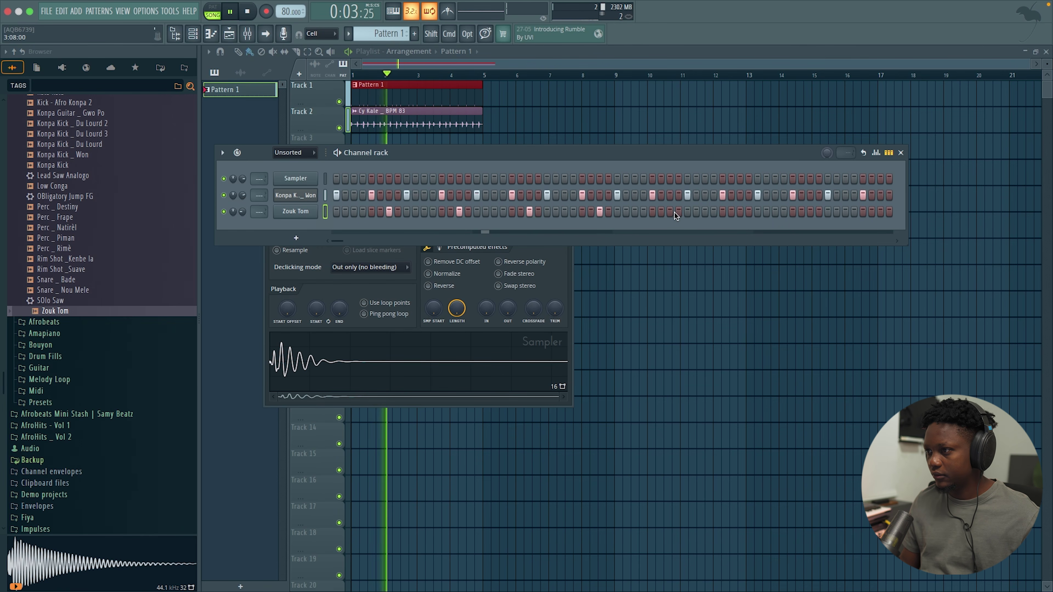
left_click(740, 212)
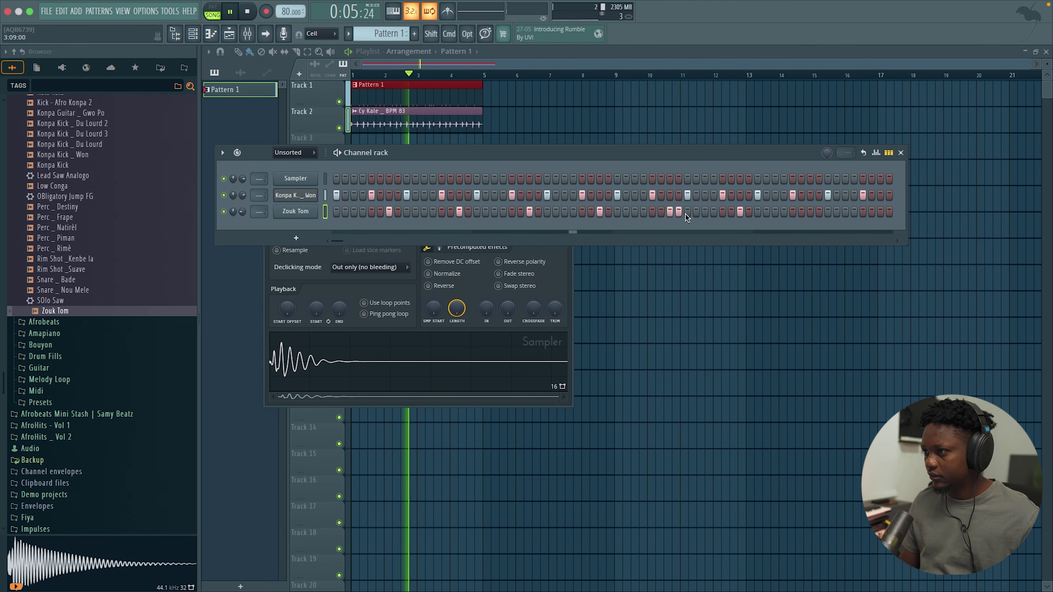
left_click(810, 211)
left_click(880, 212)
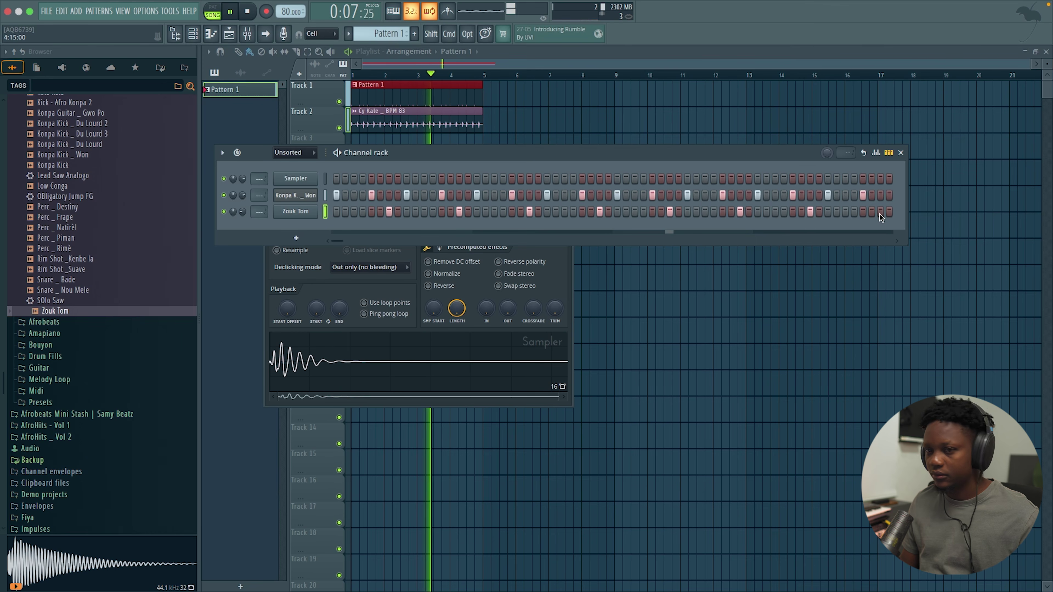
- Stop playback and add the Cowbell sample from the Afro Konpa folder as a new channel
scroll(76, 254, "up", 6)
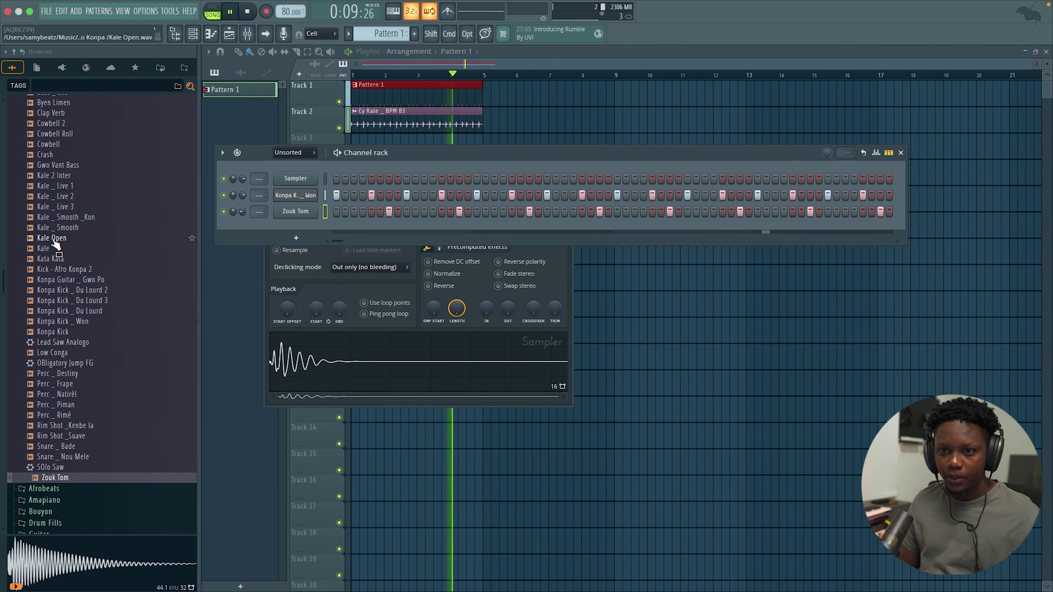
scroll(114, 307, "up", 2)
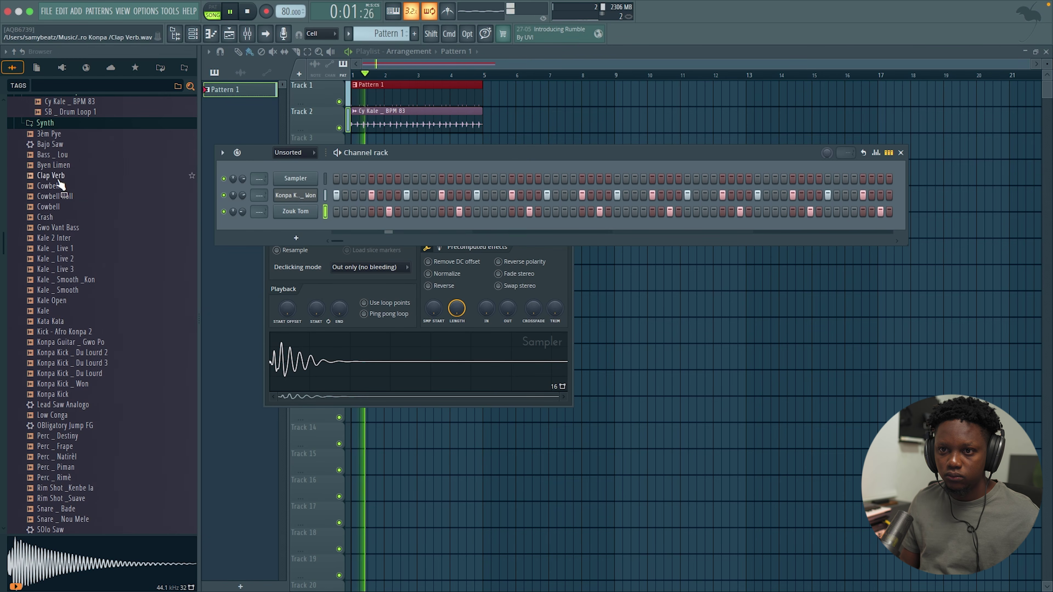
scroll(85, 245, "up", 3)
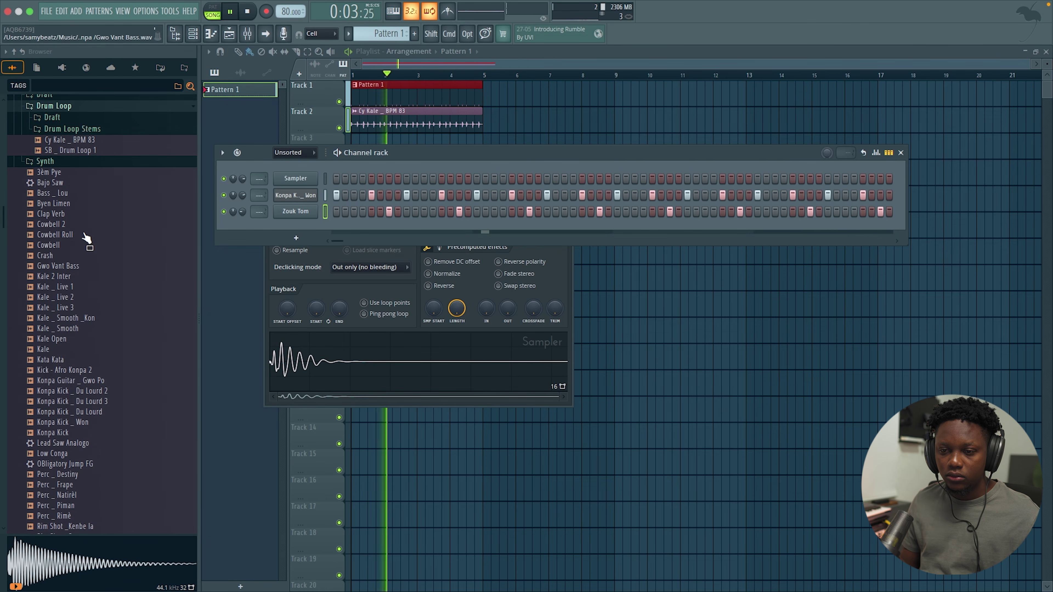
key("space")
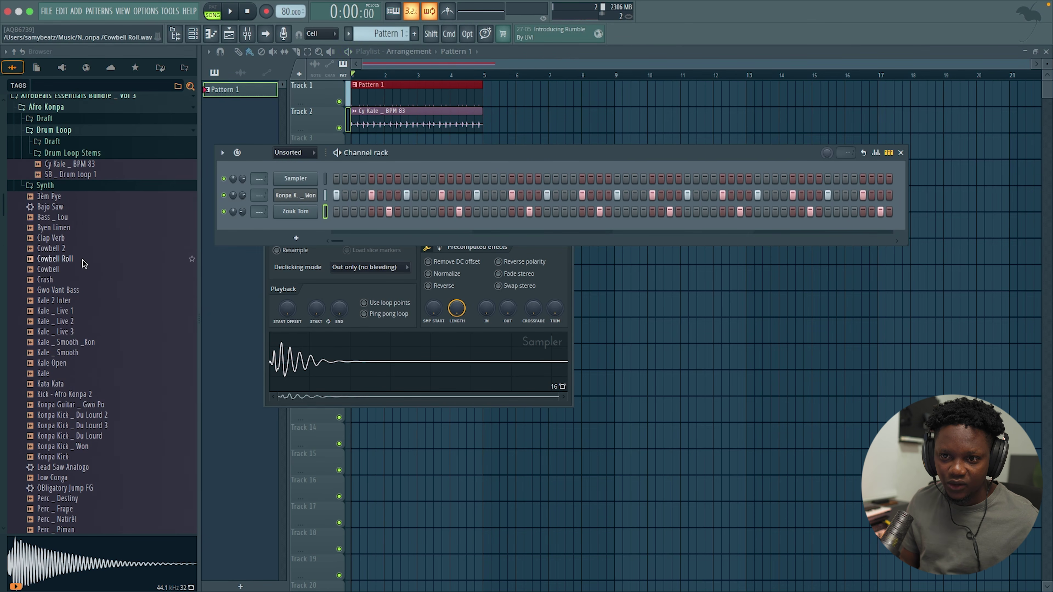
scroll(83, 258, "down", 1)
left_click(65, 250)
left_click_drag(274, 233, 284, 234)
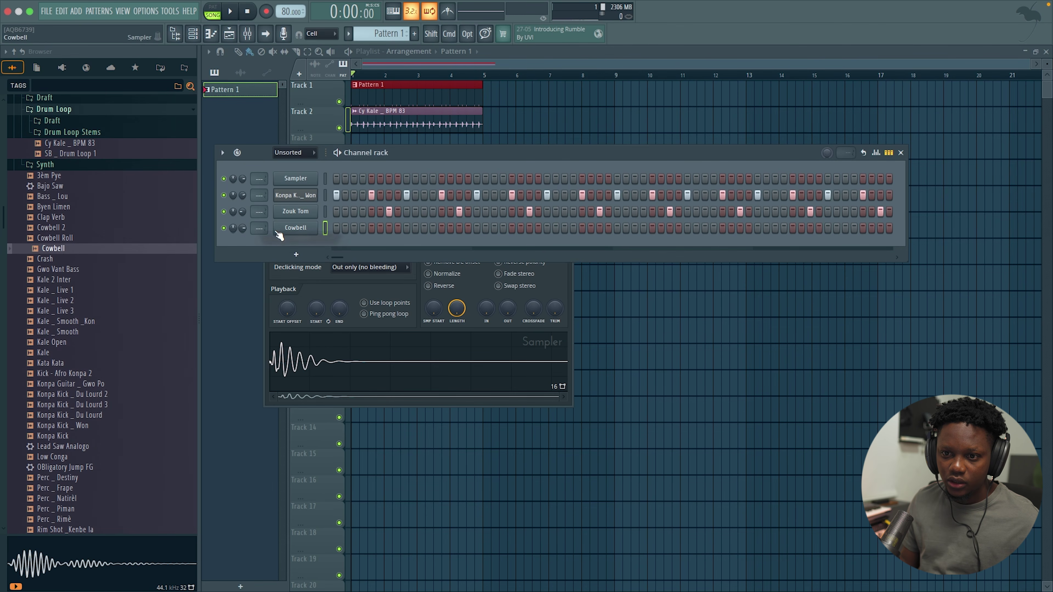
- Add the Low Conga sample from the Afro Konpa folder as a new channel below the cowbell
scroll(83, 344, "down", 5)
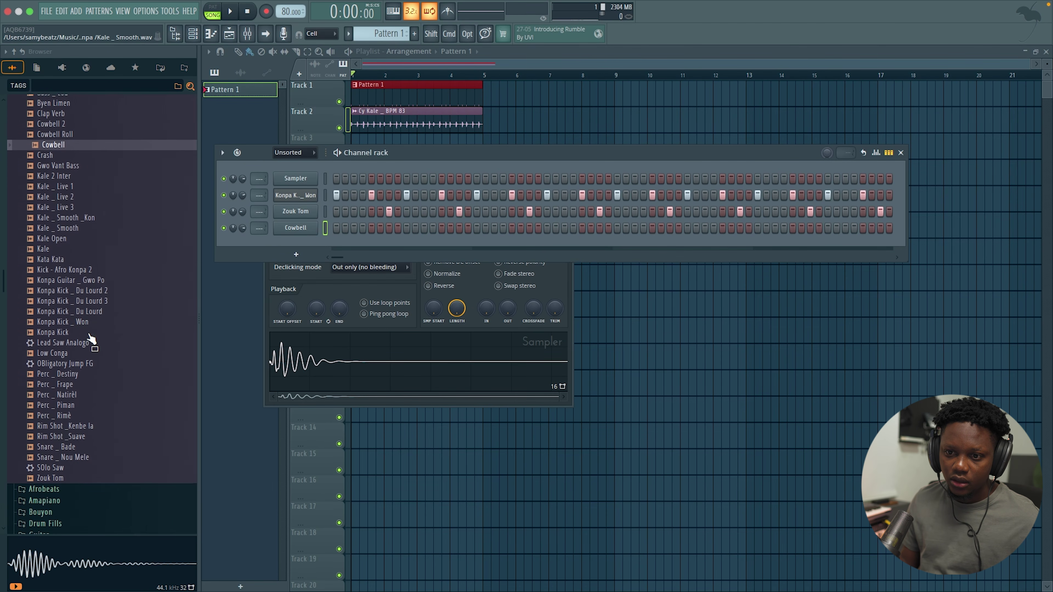
scroll(99, 365, "up", 3)
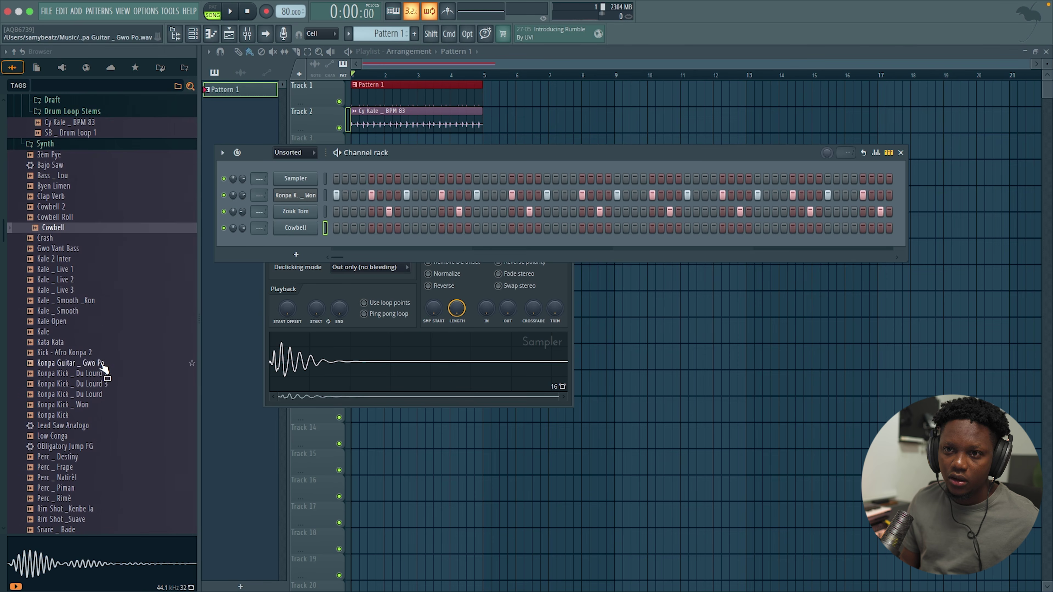
scroll(99, 365, "down", 3)
left_click_drag(72, 352, 347, 254)
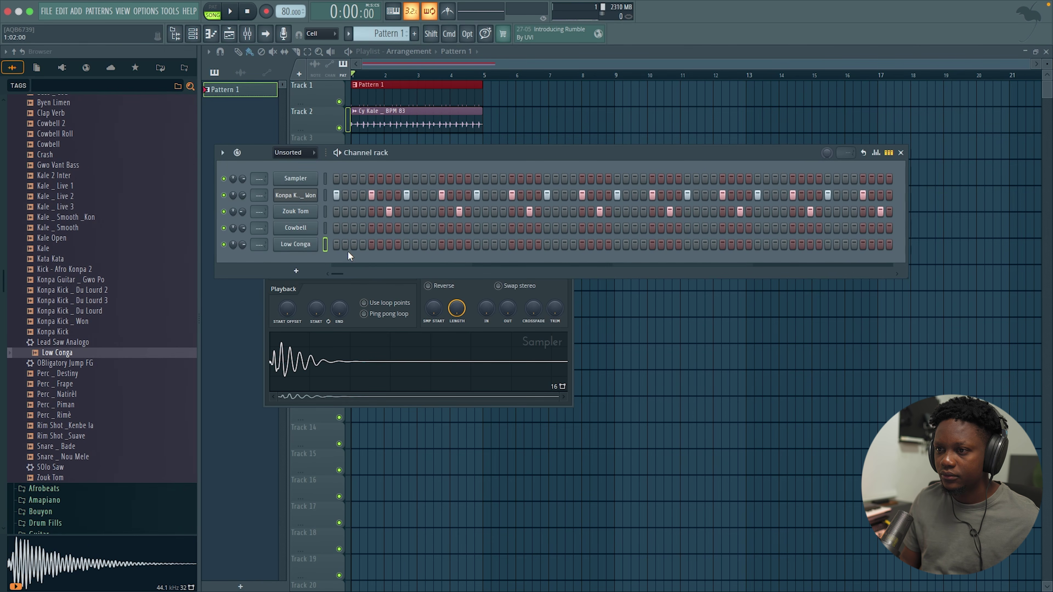
- Program Low Conga hits on steps 1, 2, 16 to 18 and 31 to 34 against the loop
left_click_drag(233, 245, 234, 243)
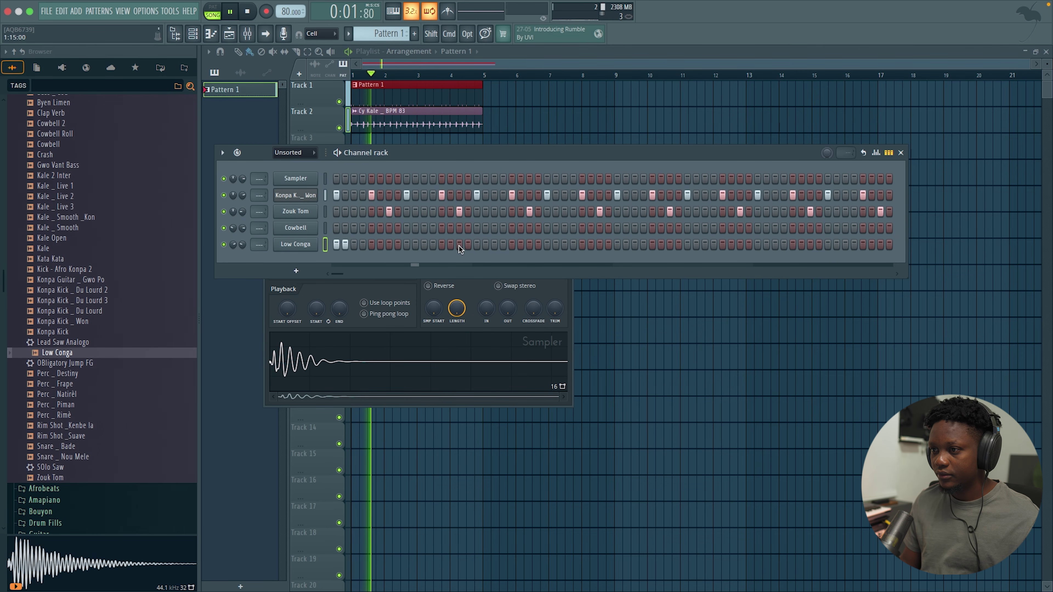
left_click(468, 244)
left_click(477, 244)
left_click(484, 245)
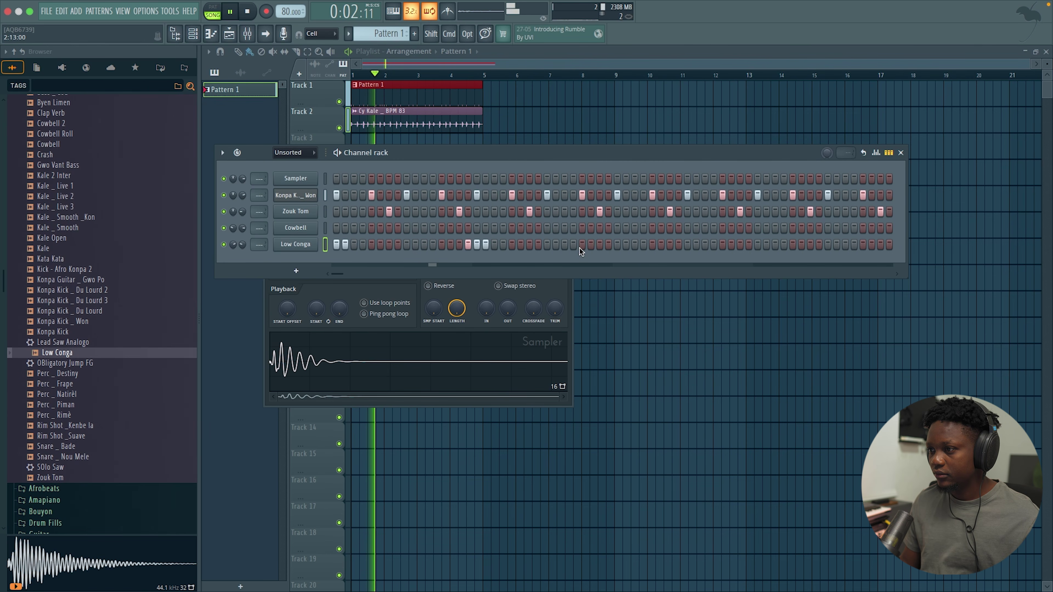
left_click(607, 245)
left_click(599, 245)
left_click(617, 245)
left_click(624, 245)
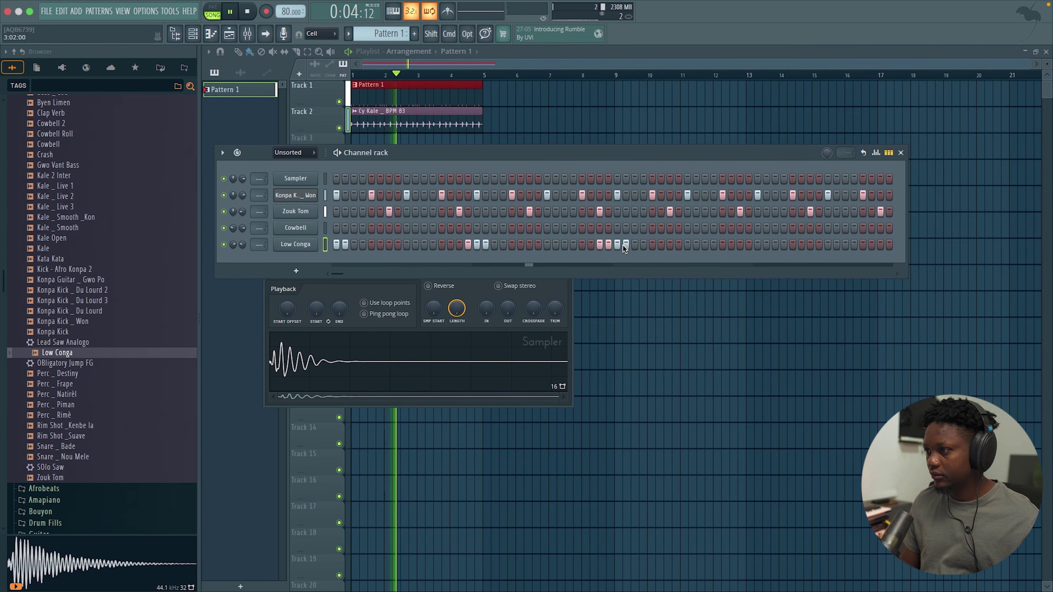
- Complete the Low Conga rhythm with hits on steps 48 to 50 and a roll on steps 58 to 64
left_click(713, 244)
left_click(722, 245)
left_click(731, 245)
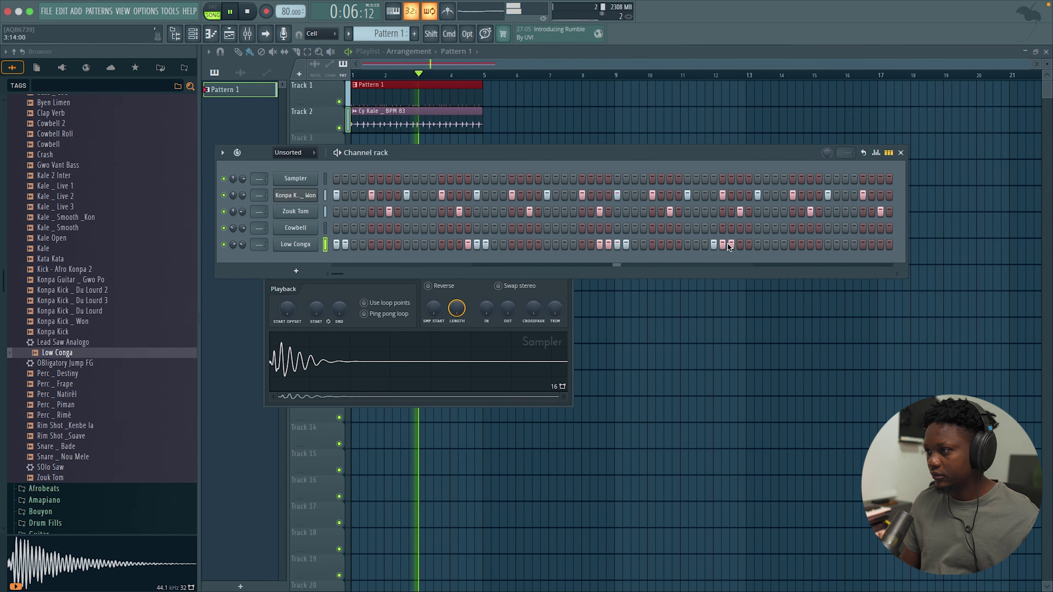
key("space")
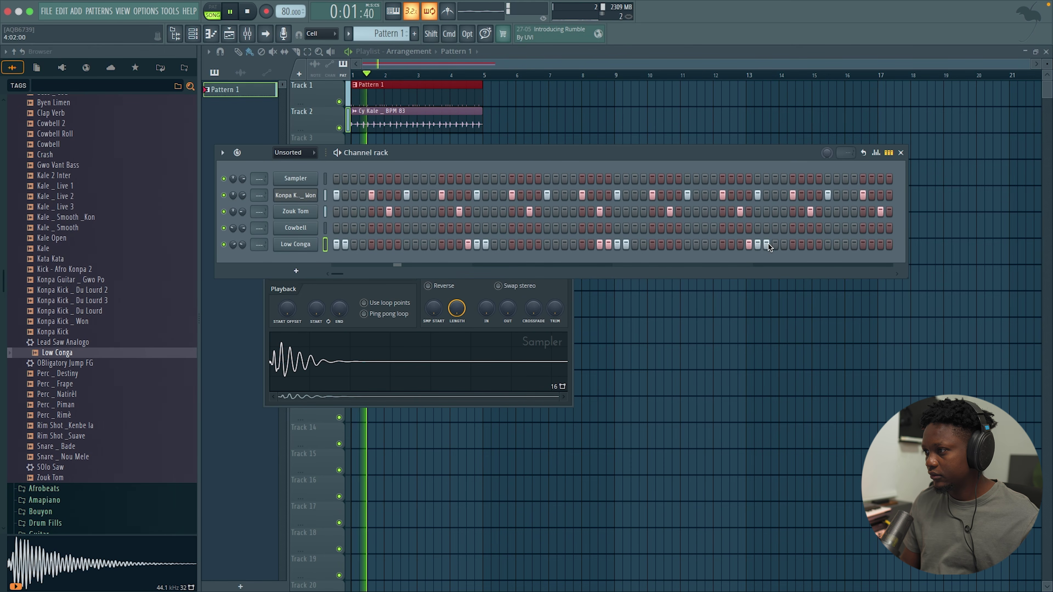
left_click_drag(836, 245, 889, 244)
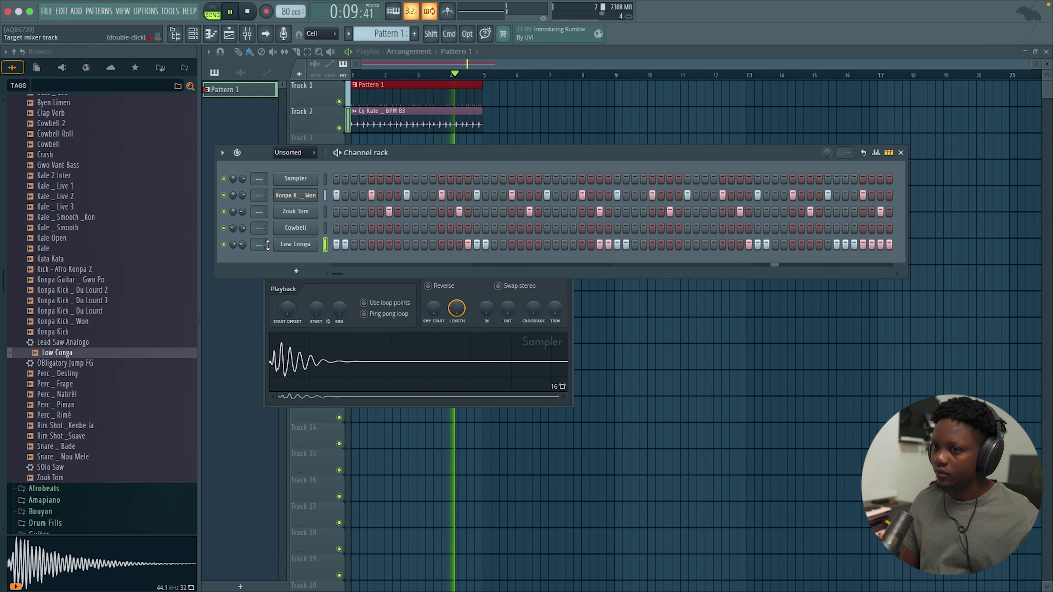
- Program Cowbell hits on steps 1, 4, 5, 9, 11 and 13, and lower the cowbell's channel volume to 66%
left_click(337, 228)
left_click(362, 228)
key("space")
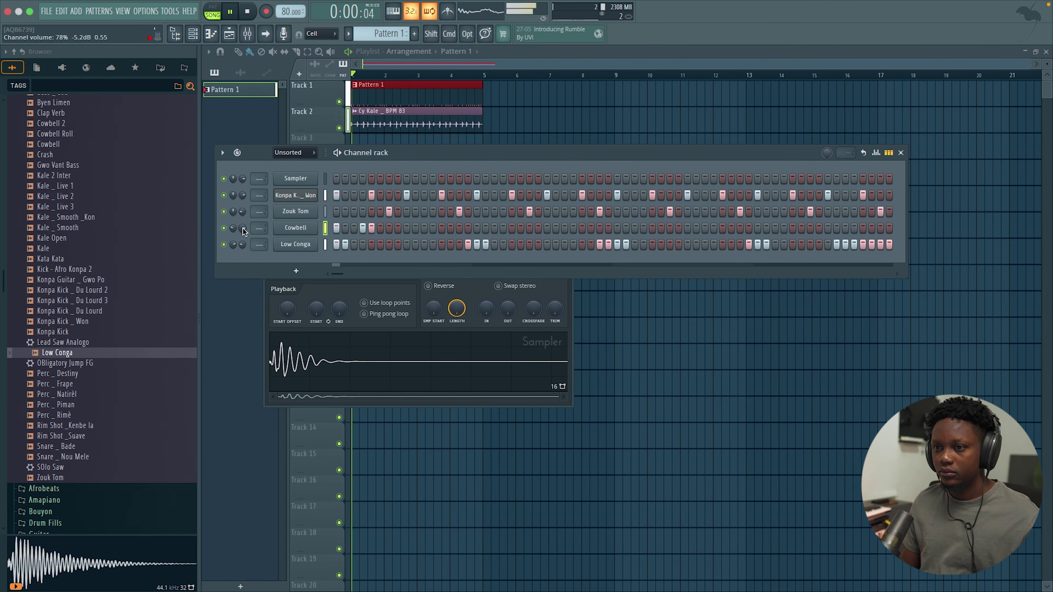
left_click_drag(232, 227, 232, 233)
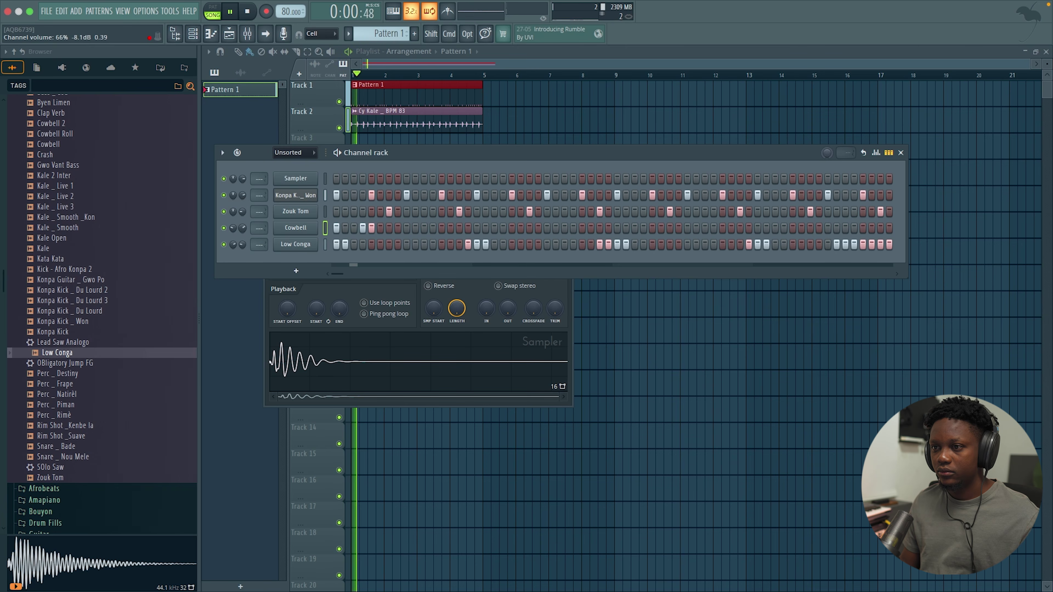
left_click(407, 228)
key("space")
left_click(425, 228)
left_click(441, 228)
- Duplicate the cowbell's first bar three times in the piano roll to fill four bars, and close the piano roll
right_click(307, 228)
left_click(344, 226)
key("space")
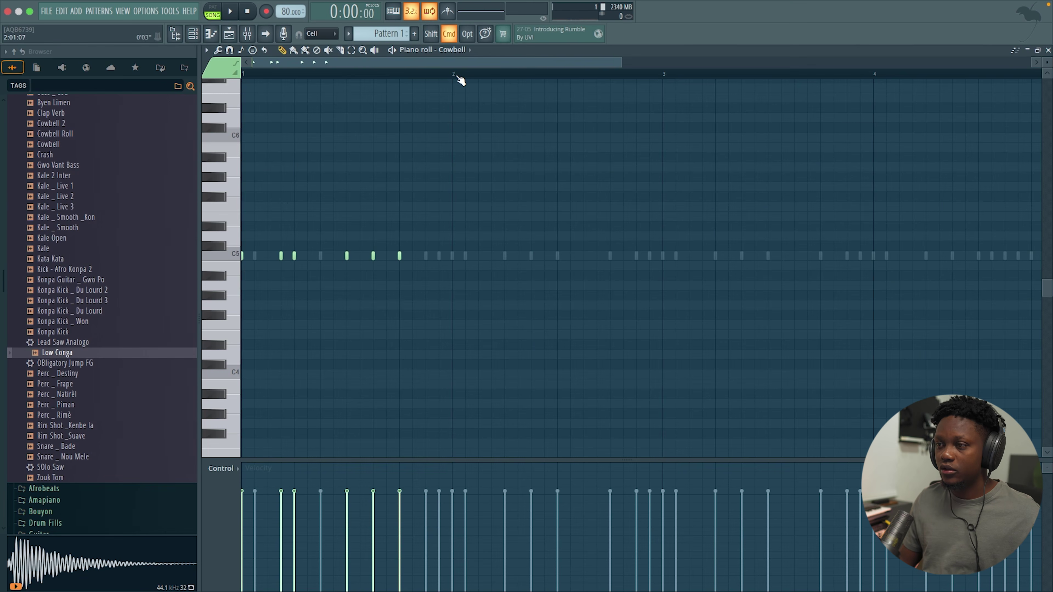
left_click_drag(458, 76, 221, 101)
key("super+b")
key("super+b")
key("super+b")
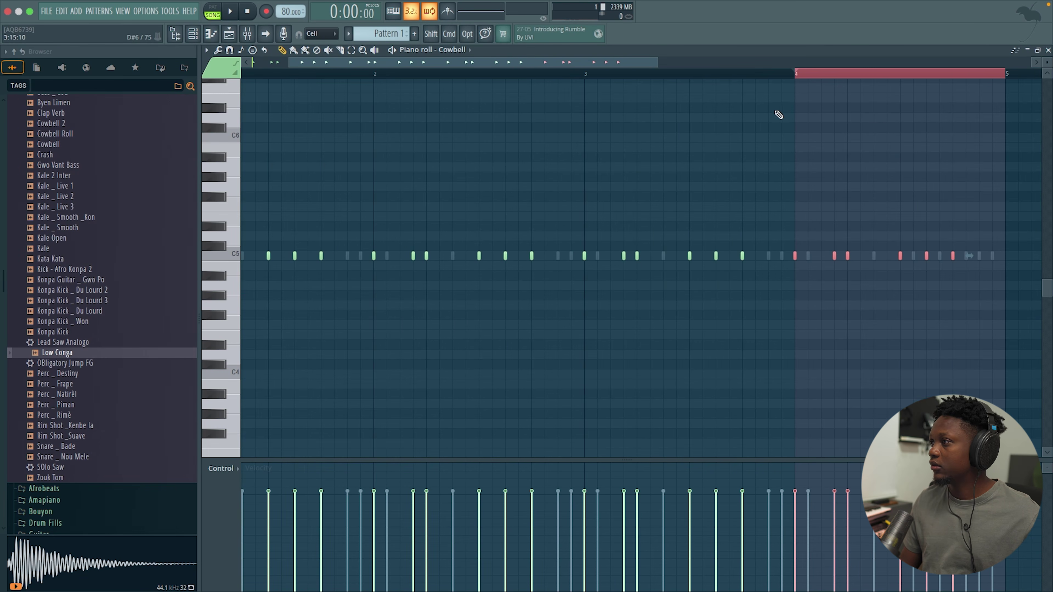
left_click(1047, 50)
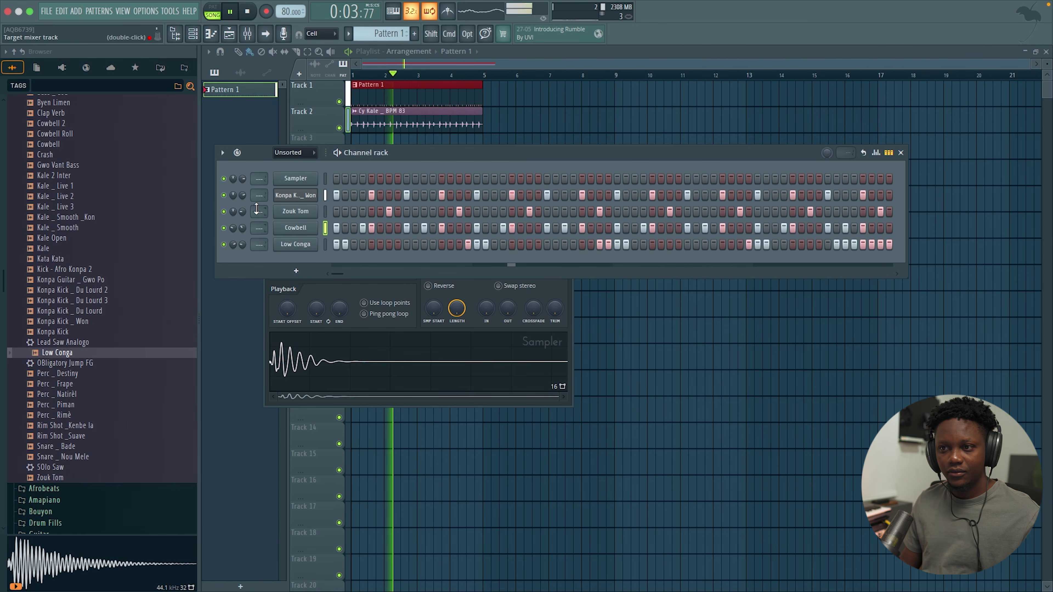
- Stop playback, add the Kale Open sample as a new channel, and place a hit on step 15 while playing
key("space")
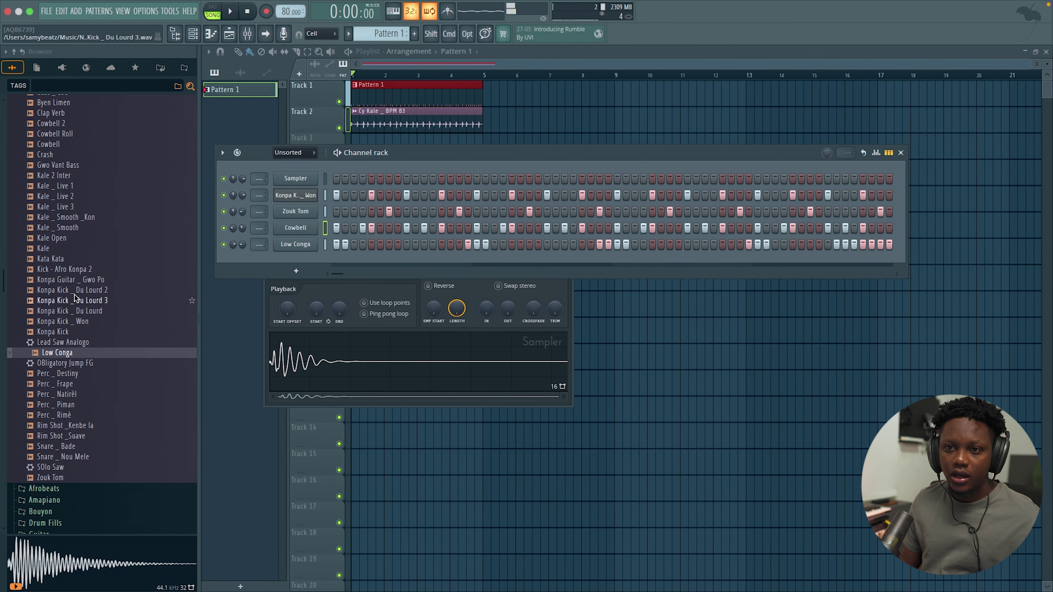
left_click_drag(58, 238, 59, 245)
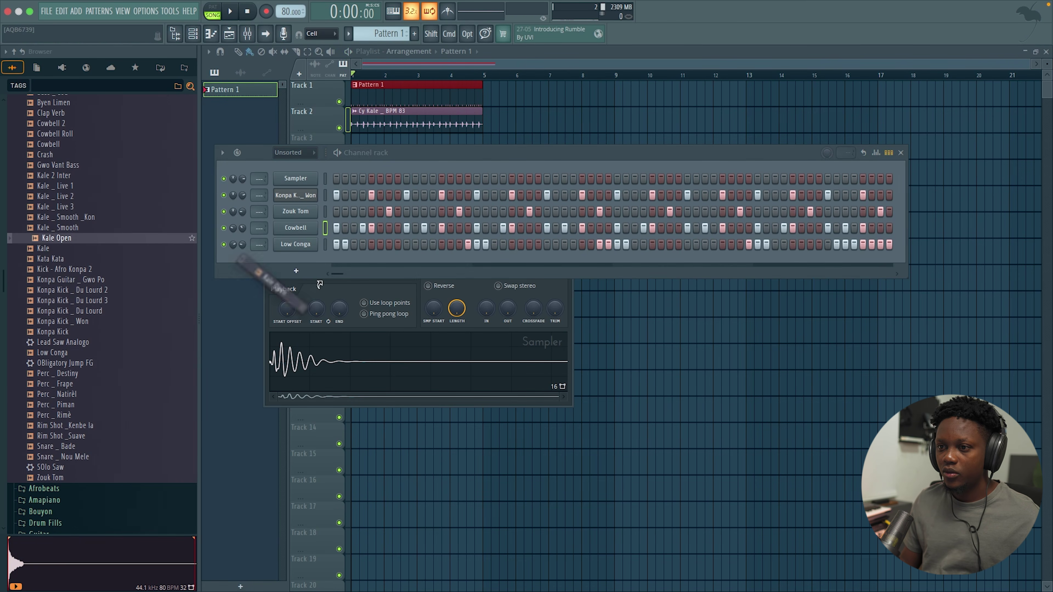
left_click_drag(319, 285, 291, 262)
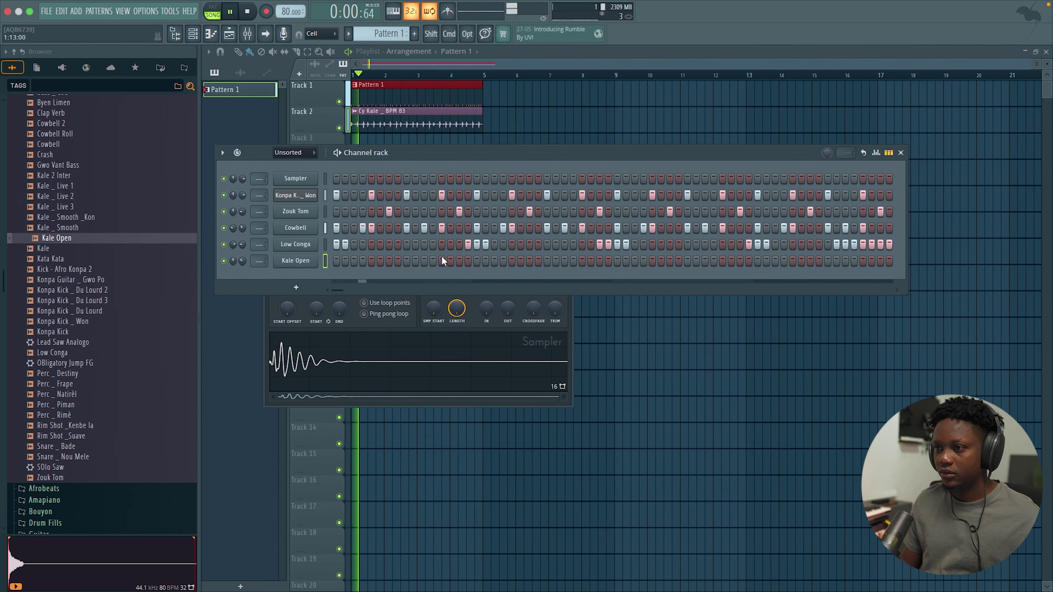
left_click(460, 260)
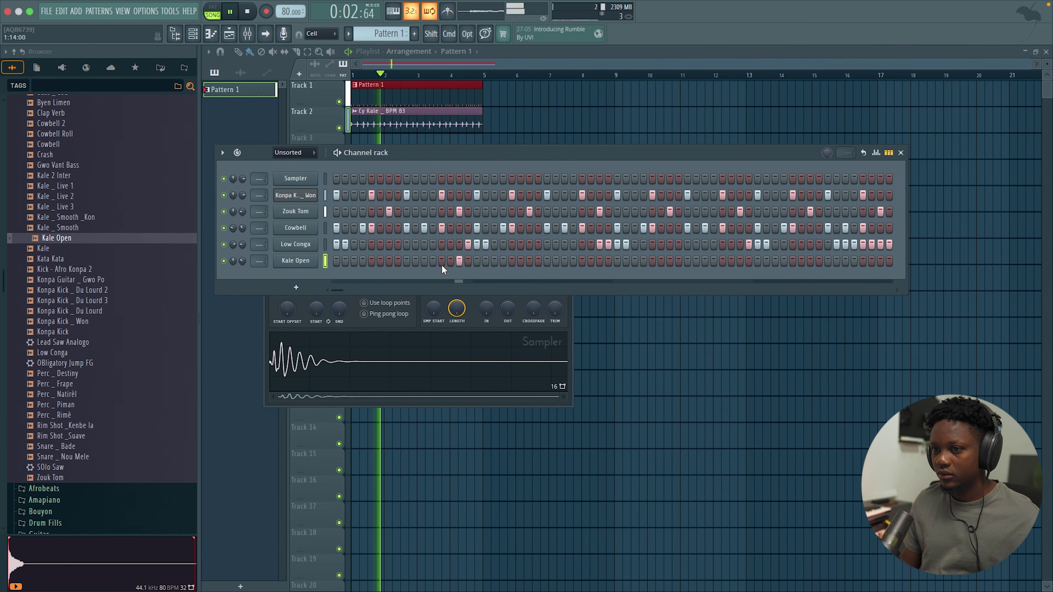
- Stop playback, add the Crash sample as a new channel, and place a Crash hit on step 1 while playing
key("space")
scroll(72, 175, "up", 4)
left_click(54, 196)
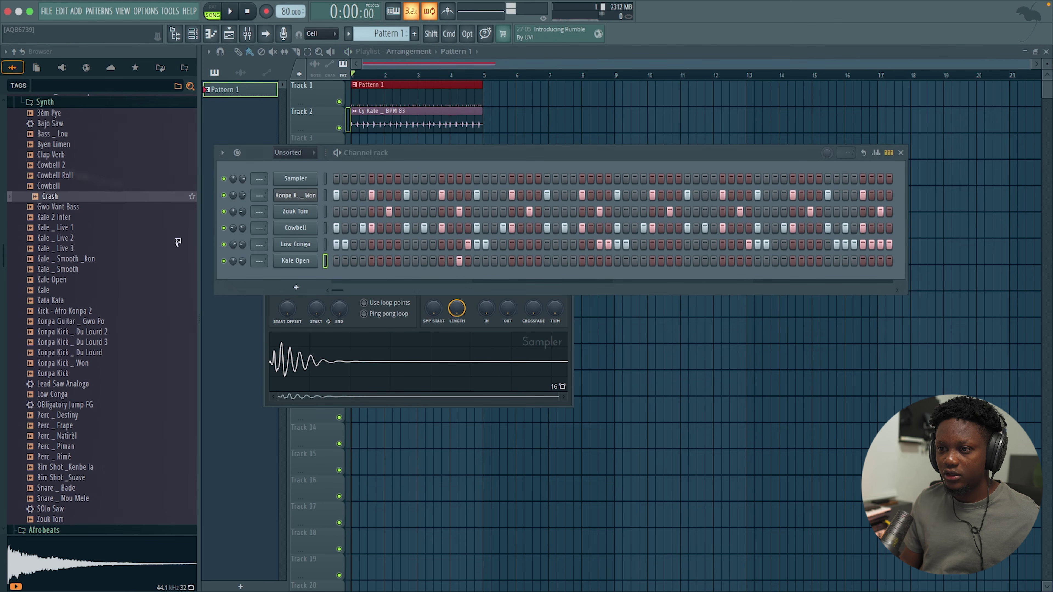
left_click_drag(274, 276, 274, 277)
key("space")
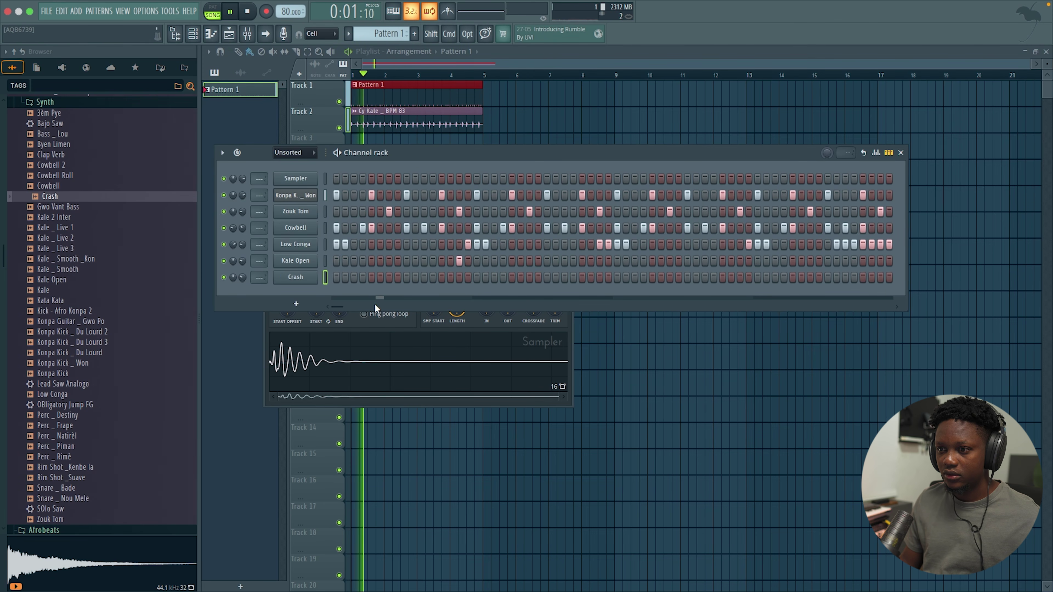
left_click(336, 277)
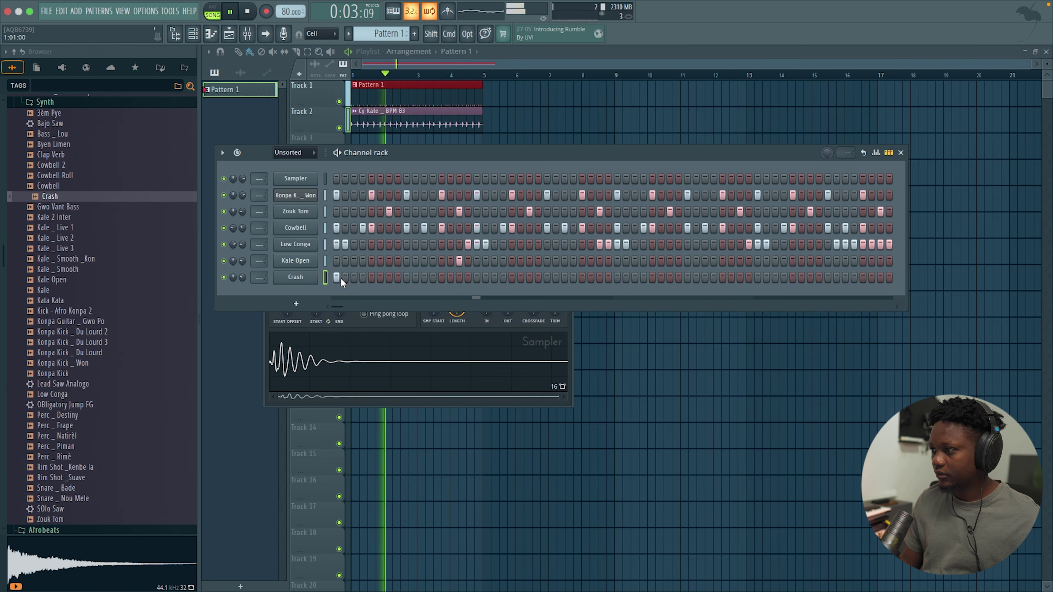
- Add Crash hits on steps 57 and 59 and restart playback
left_click(828, 277)
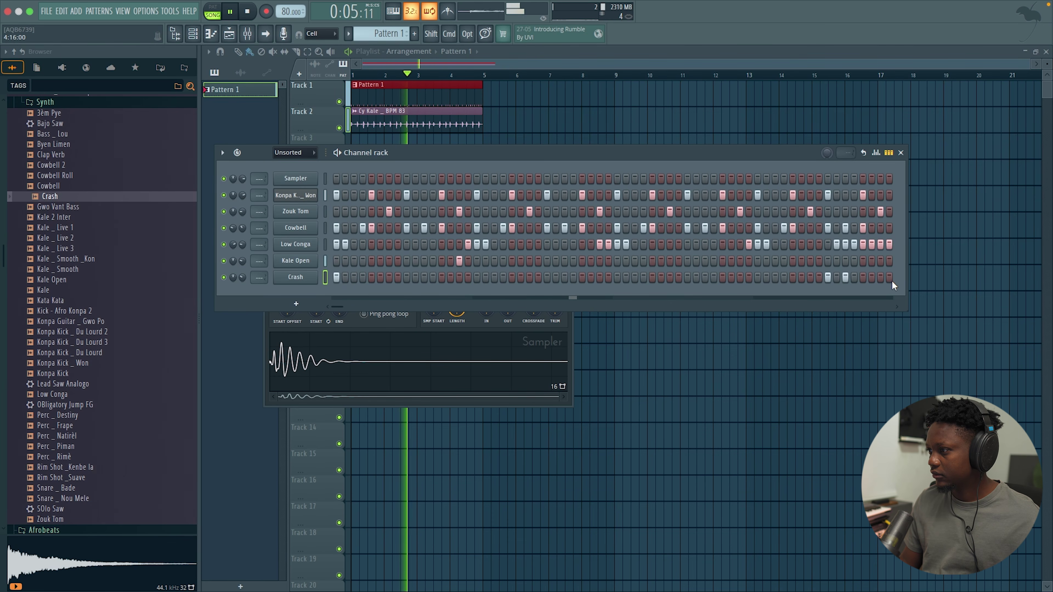
left_click(827, 277)
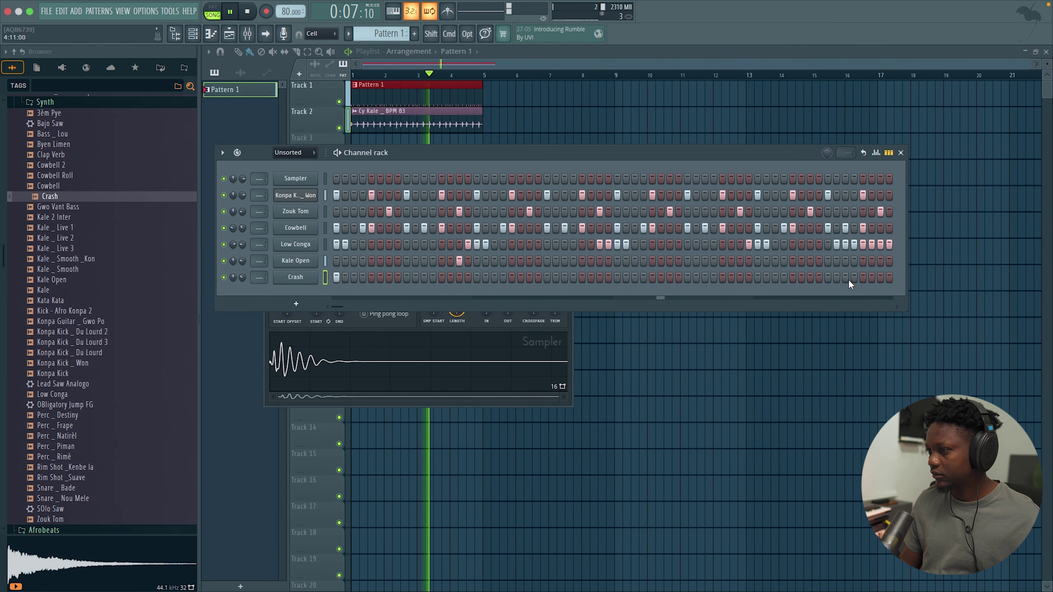
left_click(295, 281)
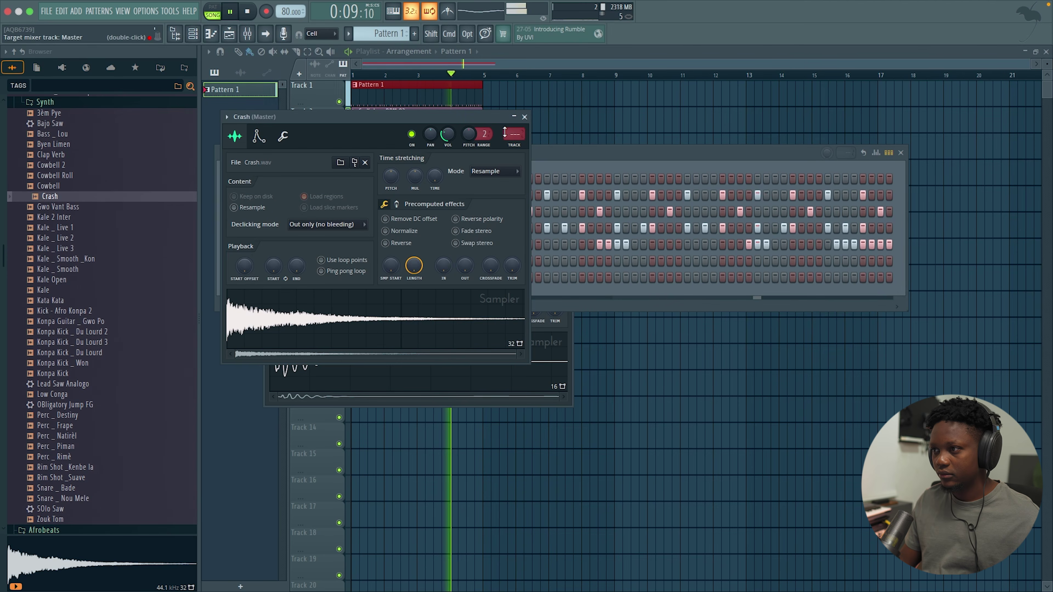
left_click(828, 277)
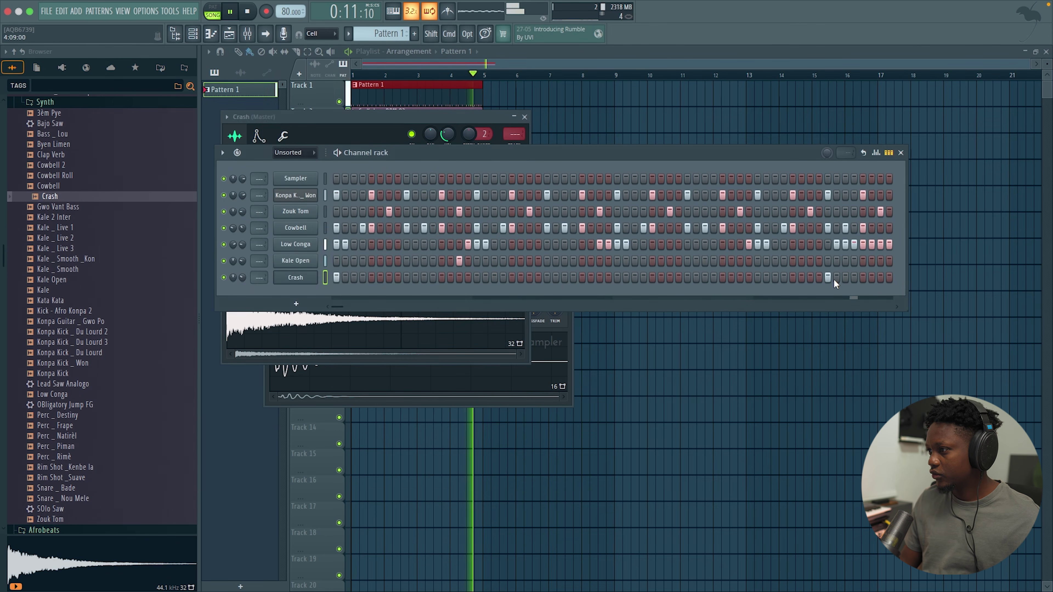
left_click(845, 277)
key("space")
- Turn off the use of loop points for the Kale Open sample and close its channel settings
left_click(302, 263)
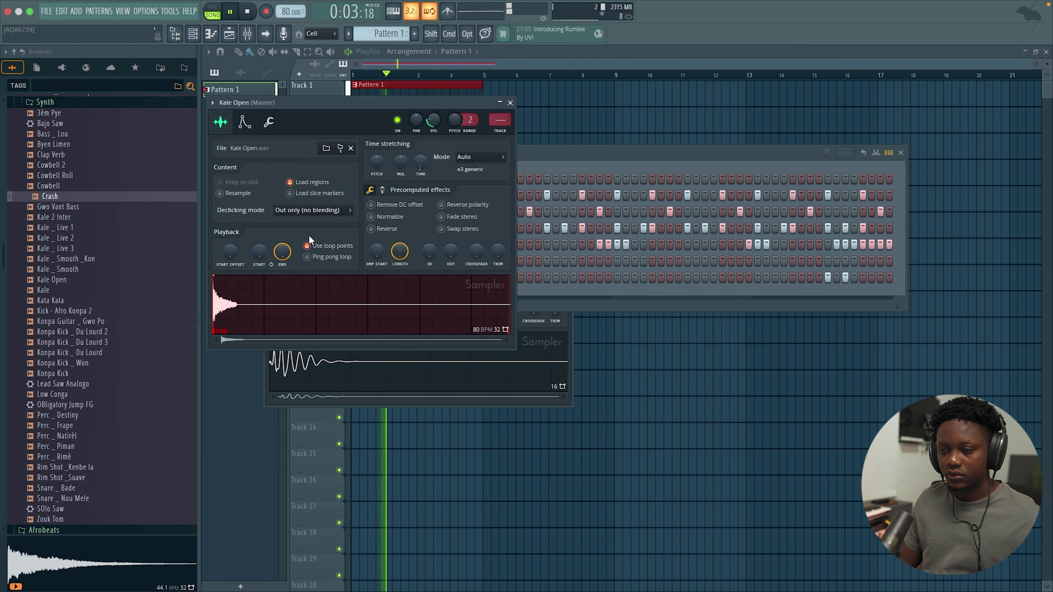
left_click(307, 245)
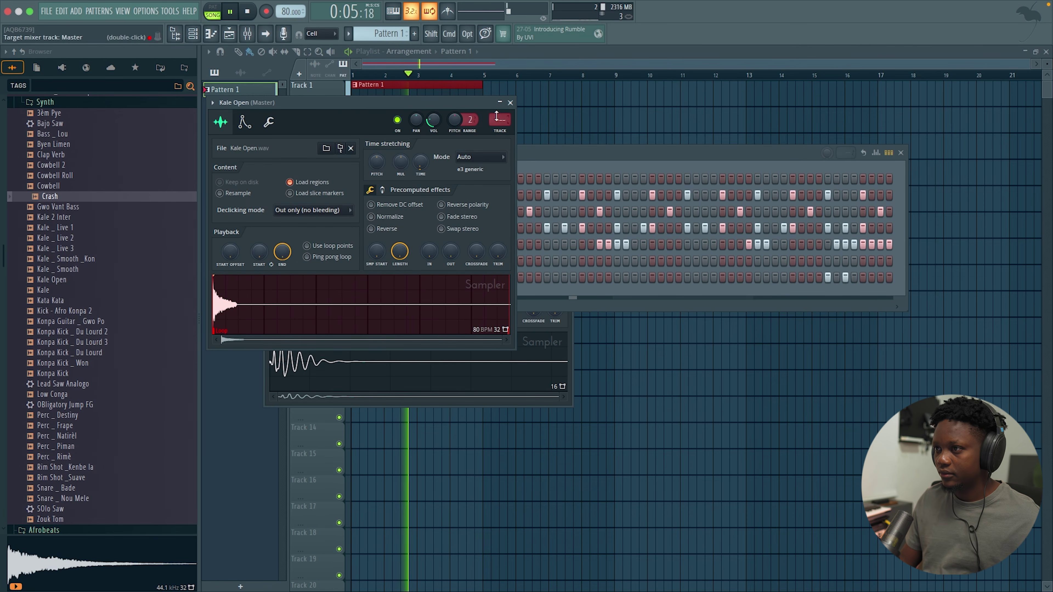
left_click(510, 103)
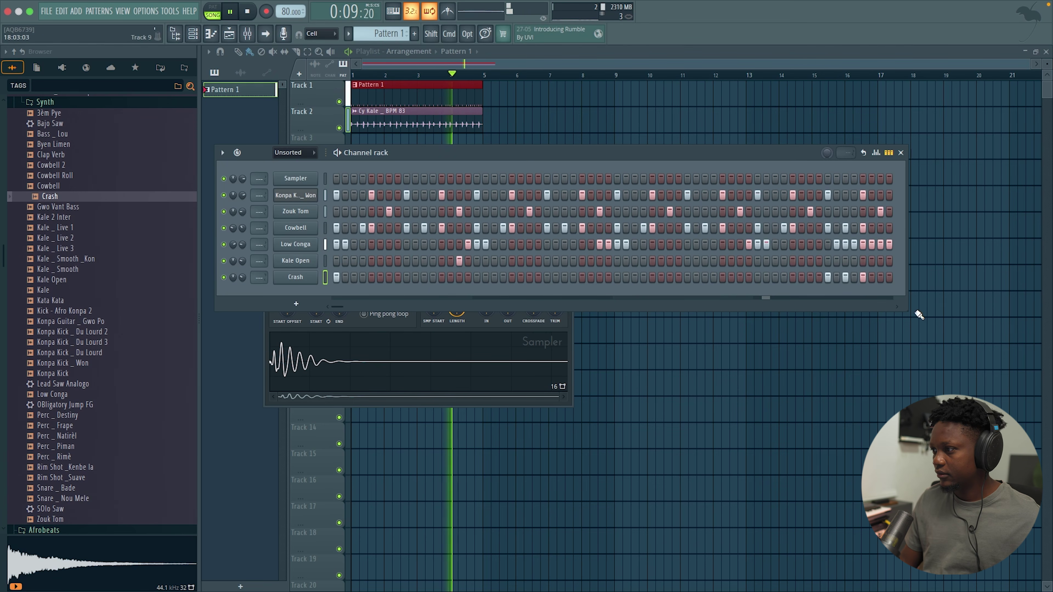
- Add Crash hits on steps 61 and 63, and trim the end of the Cy Kale loop clip to three and a half bars
left_click(880, 278)
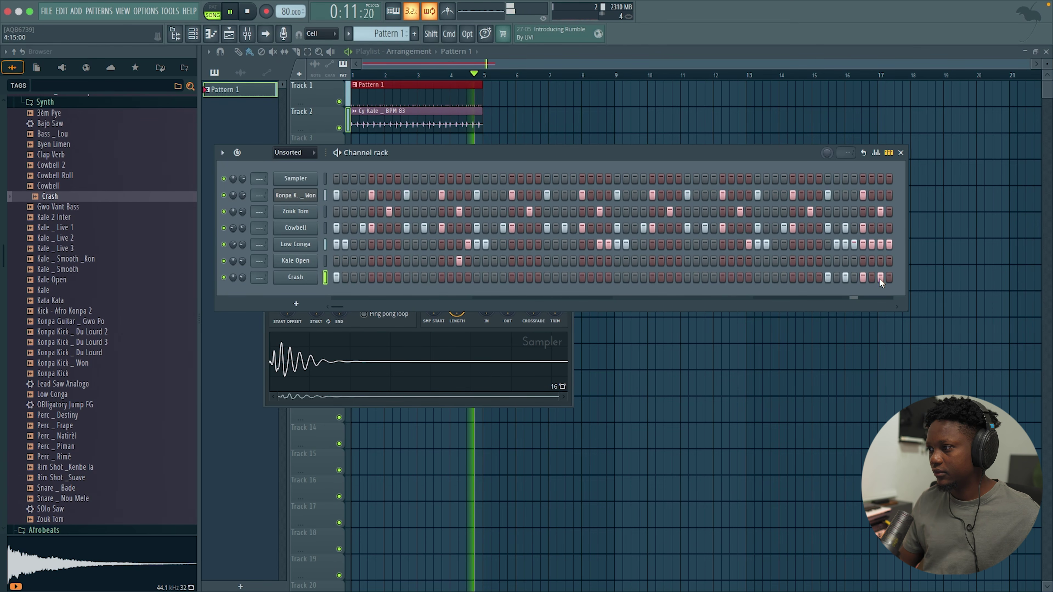
left_click(443, 77)
left_click_drag(482, 114, 463, 115)
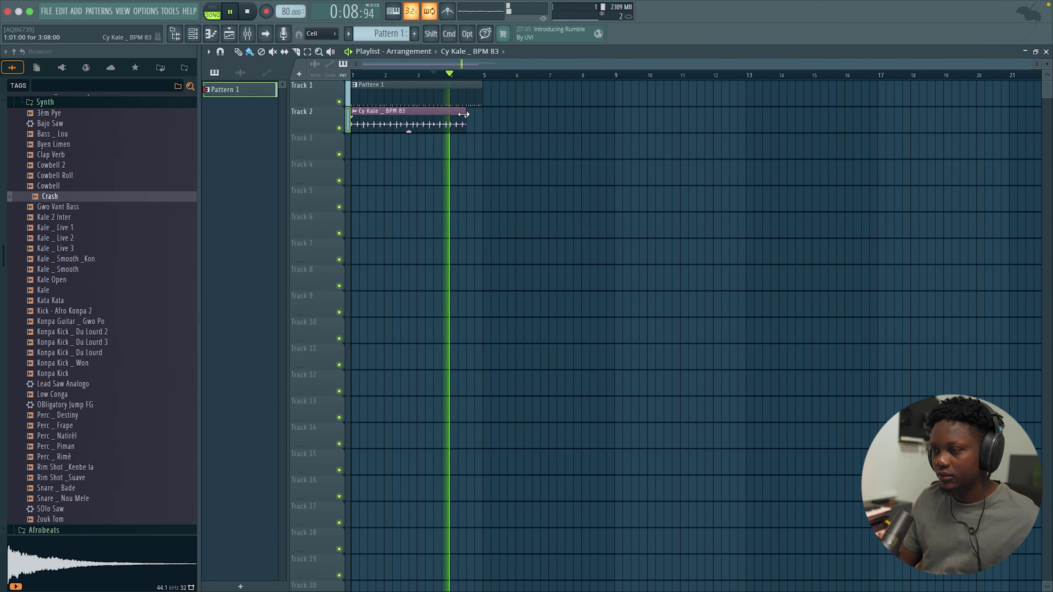
- Add Kontakt 7 as a new channel and load the Scarbee Funk Guitarist instrument
left_click(194, 35)
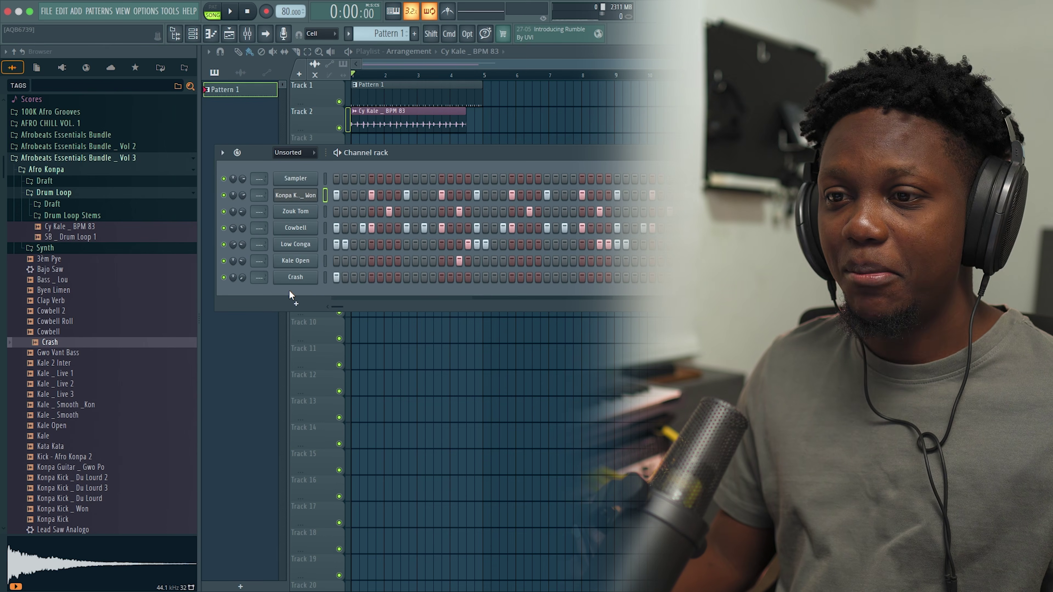
left_click(296, 306)
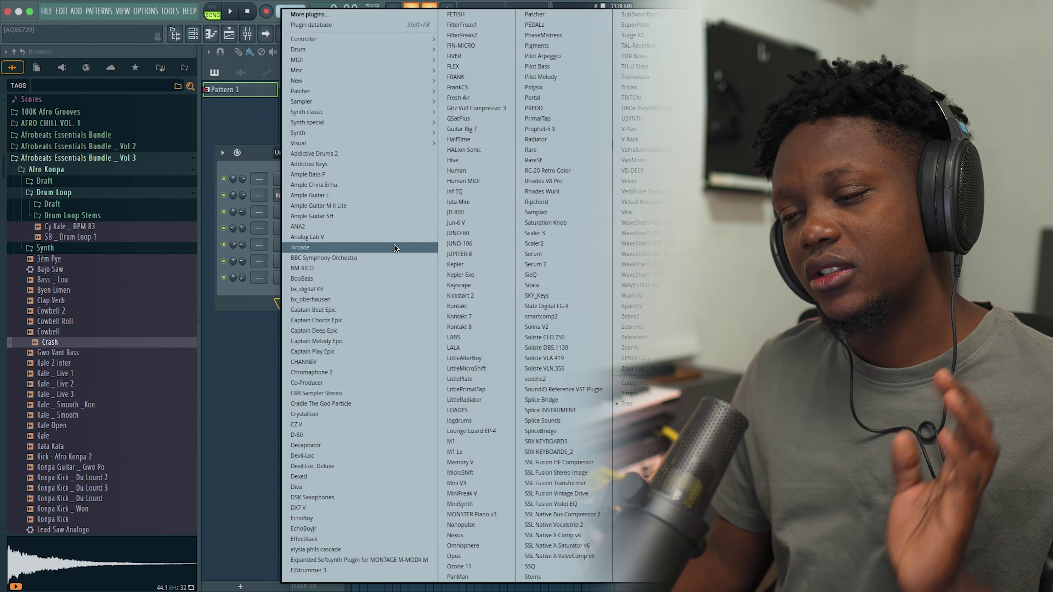
left_click(459, 316)
left_click_drag(404, 262, 404, 261)
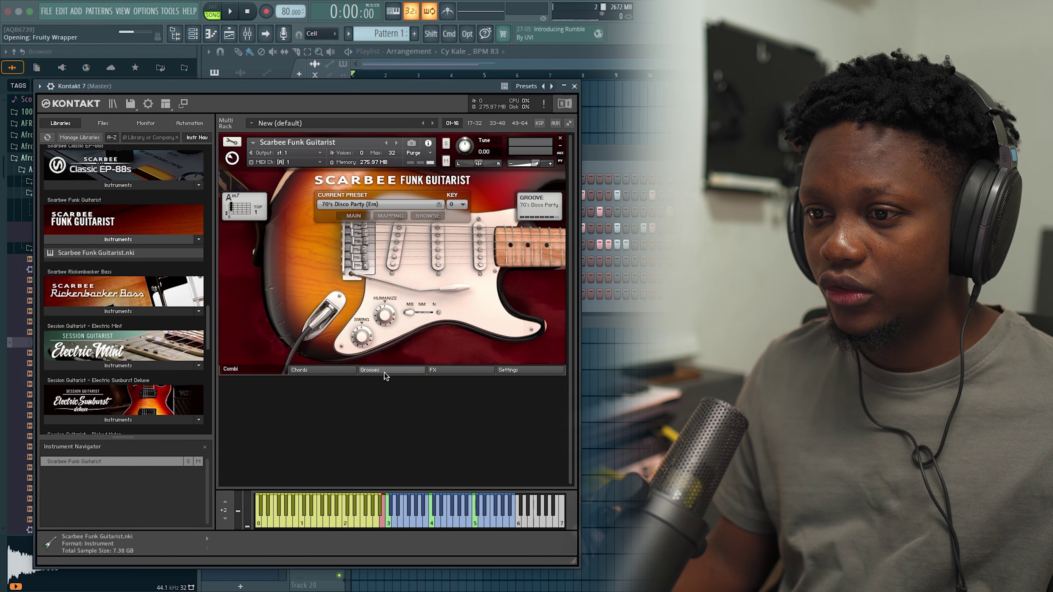
- Set the guitar's groove mapping preset to Empty, and choose the user preset S B Zouk
left_click(367, 370)
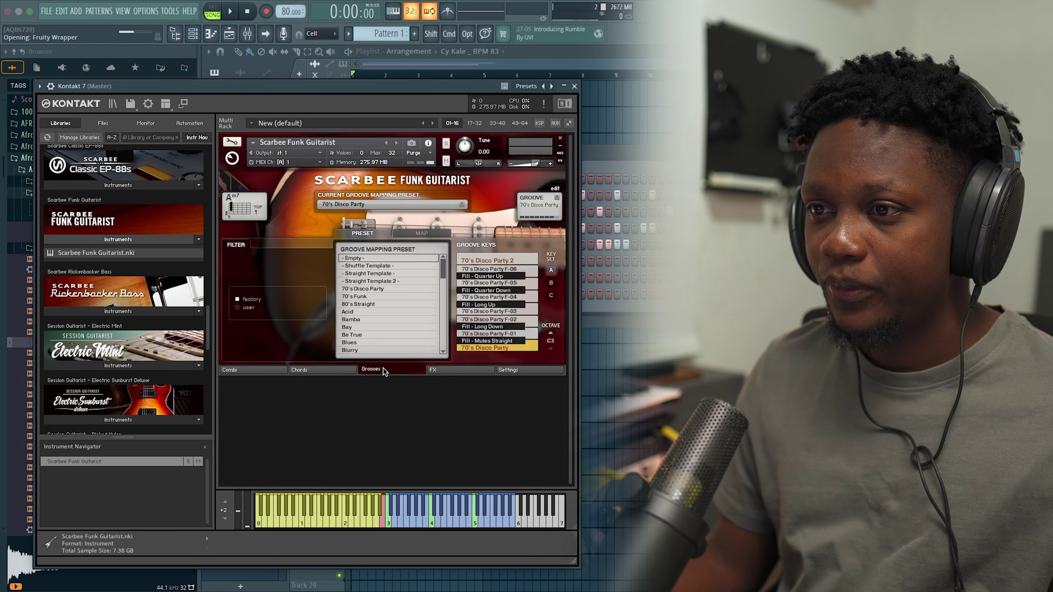
left_click(364, 259)
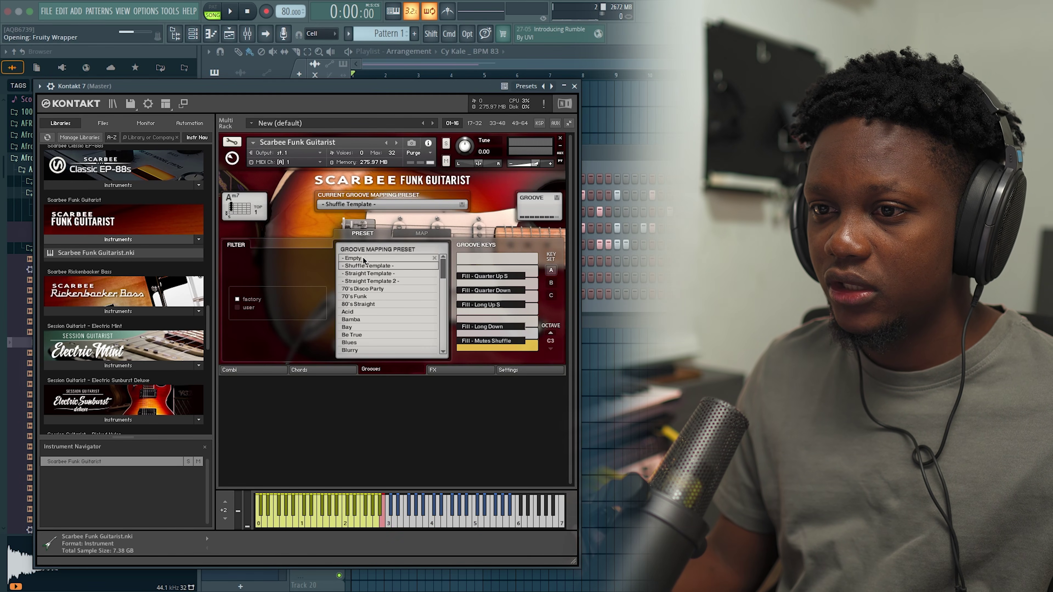
left_click(332, 370)
left_click(369, 370)
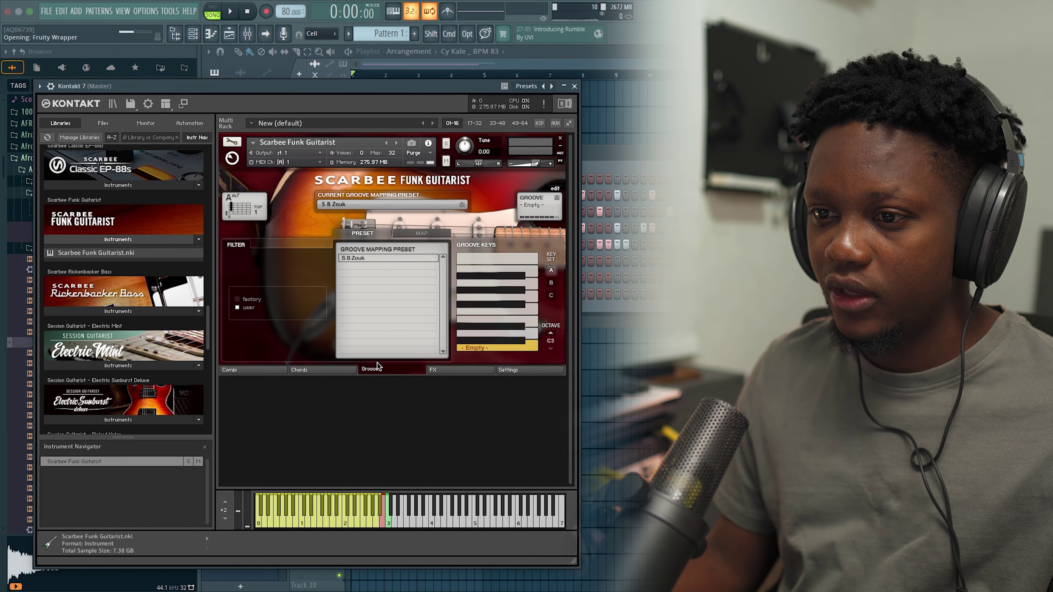
- Set the guitar's chord mapping preset to Empty and start MIDI recording of chords in the chord map
left_click(332, 371)
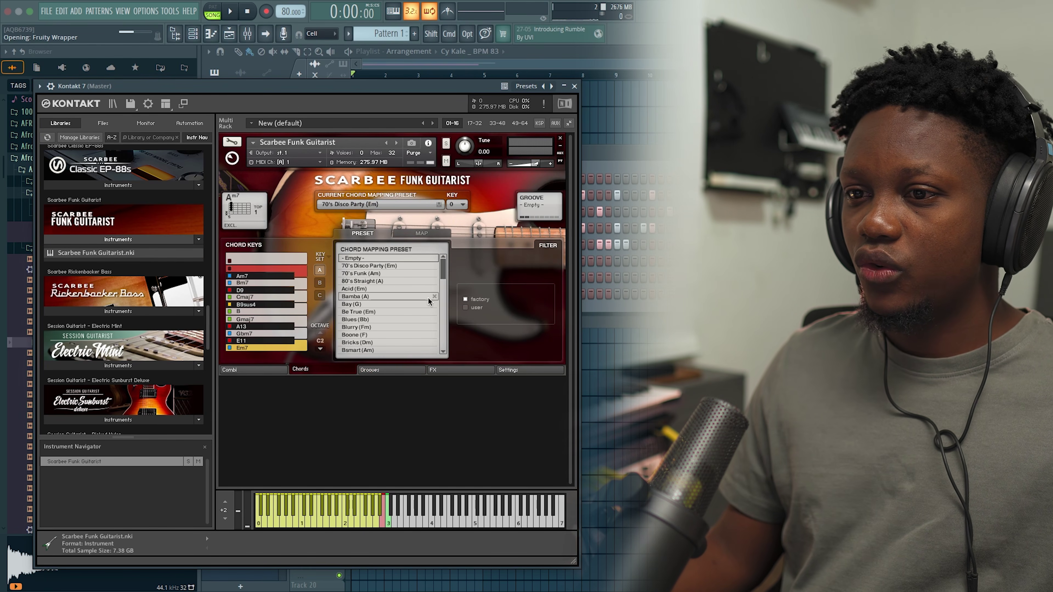
left_click(346, 261)
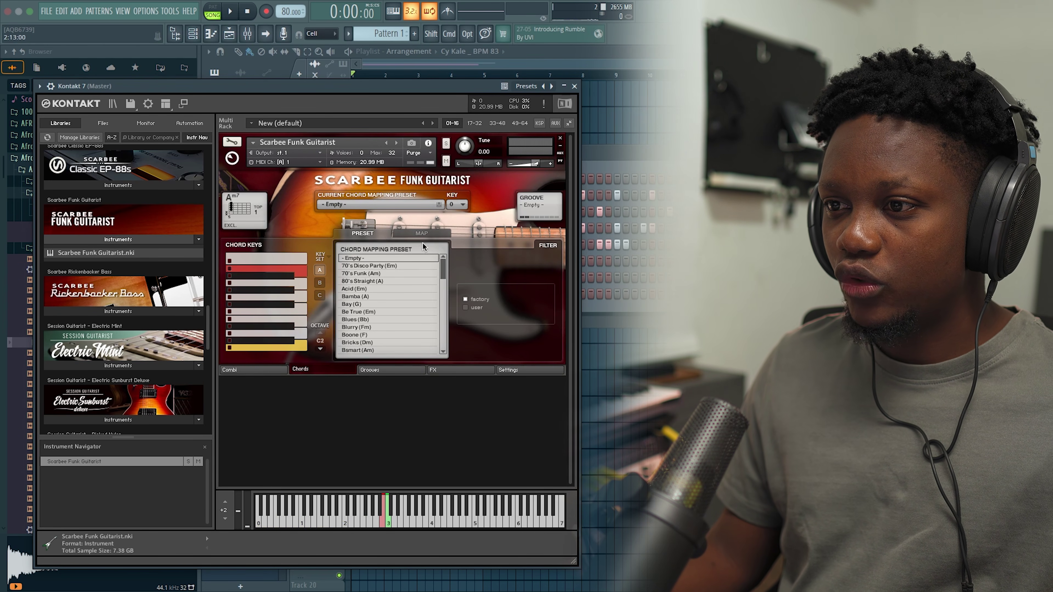
left_click(417, 234)
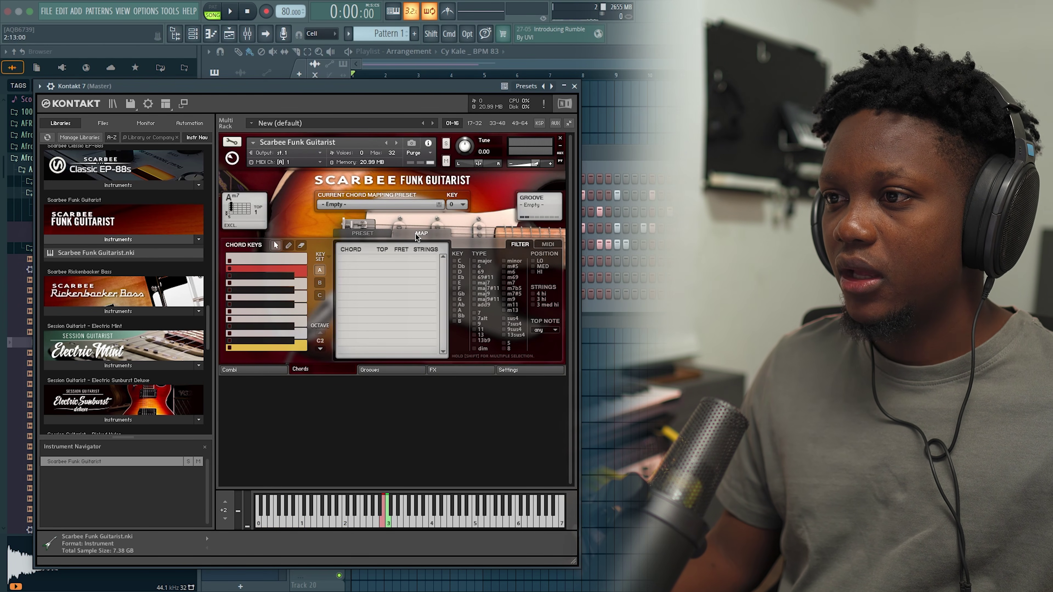
left_click(547, 244)
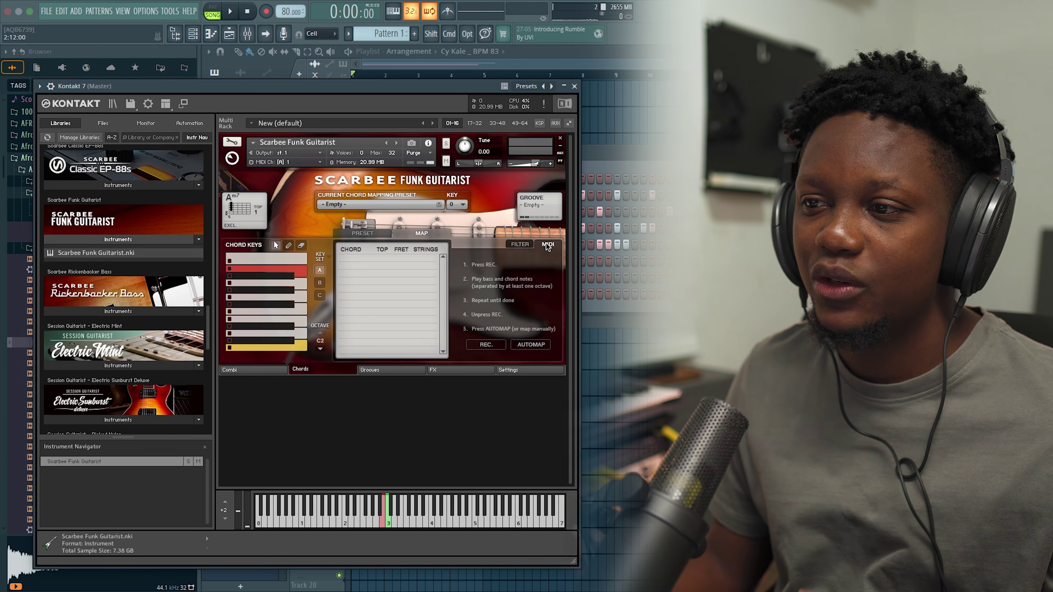
left_click(518, 245)
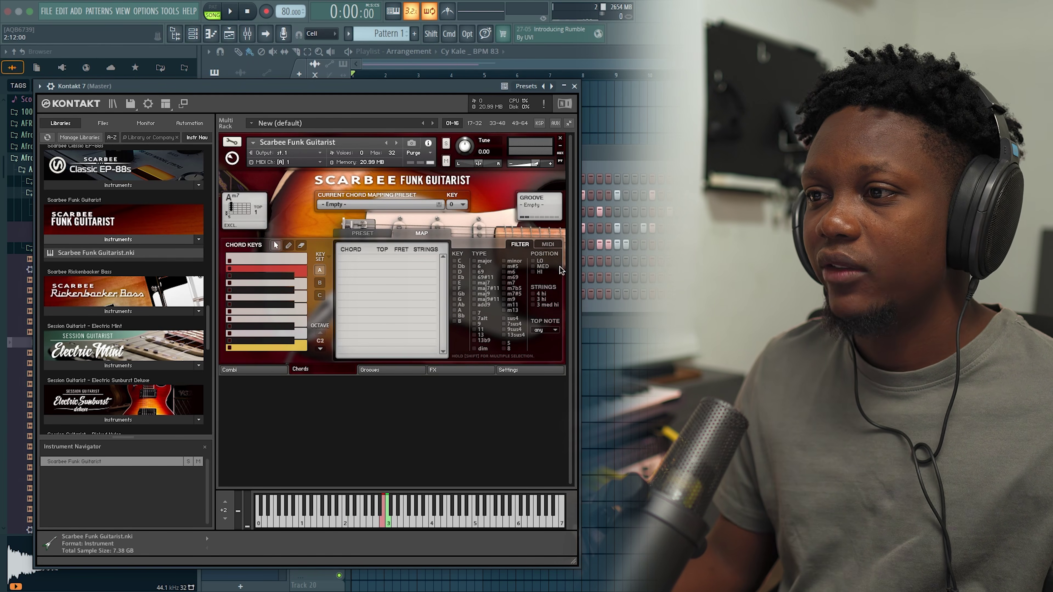
left_click(548, 244)
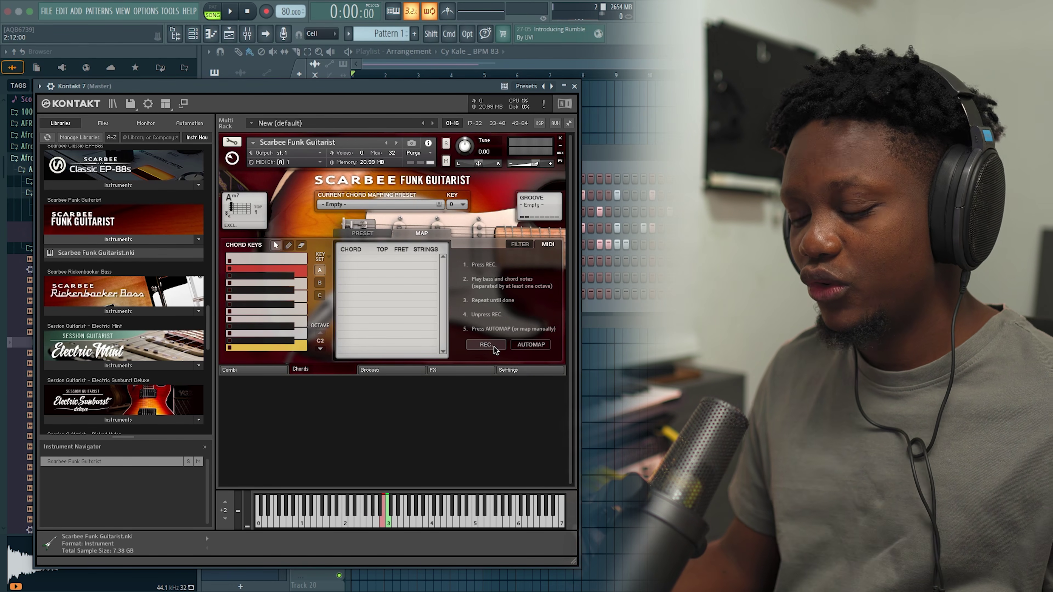
left_click(488, 348)
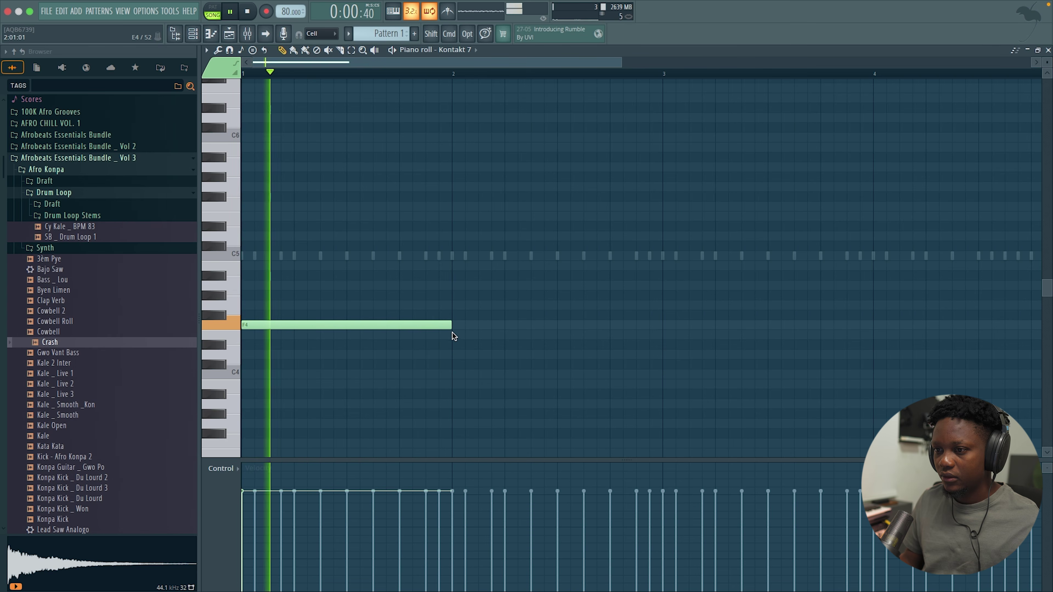
- Write a rising line of half-bar notes G4, G#4, A4 and A#4 across bars 1 and 2 of the Kontakt 7 piano roll
key("space")
scroll(361, 332, "down", 1)
left_click(362, 334)
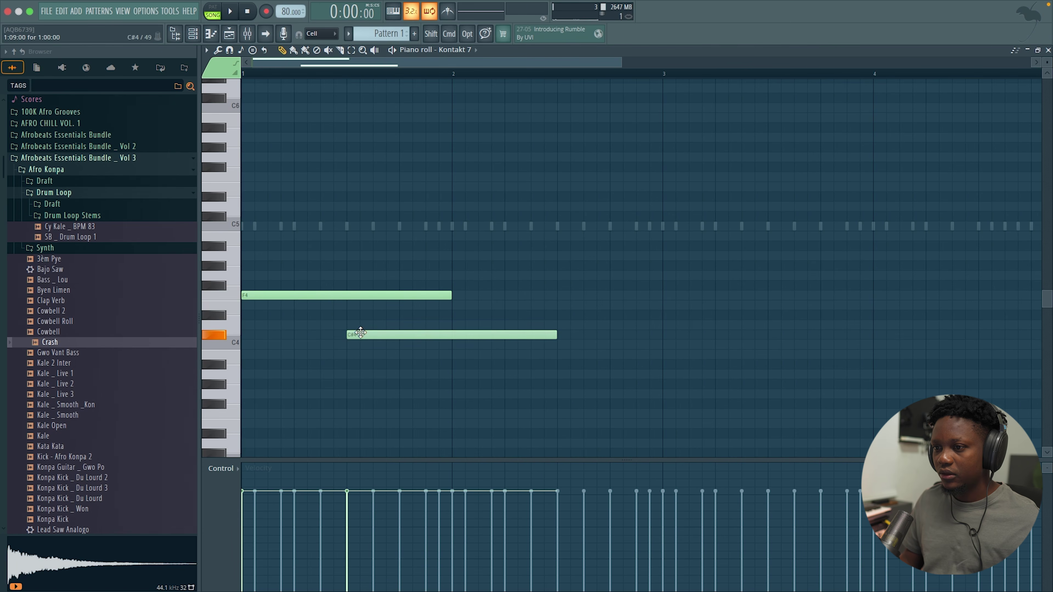
left_click_drag(447, 293, 379, 303)
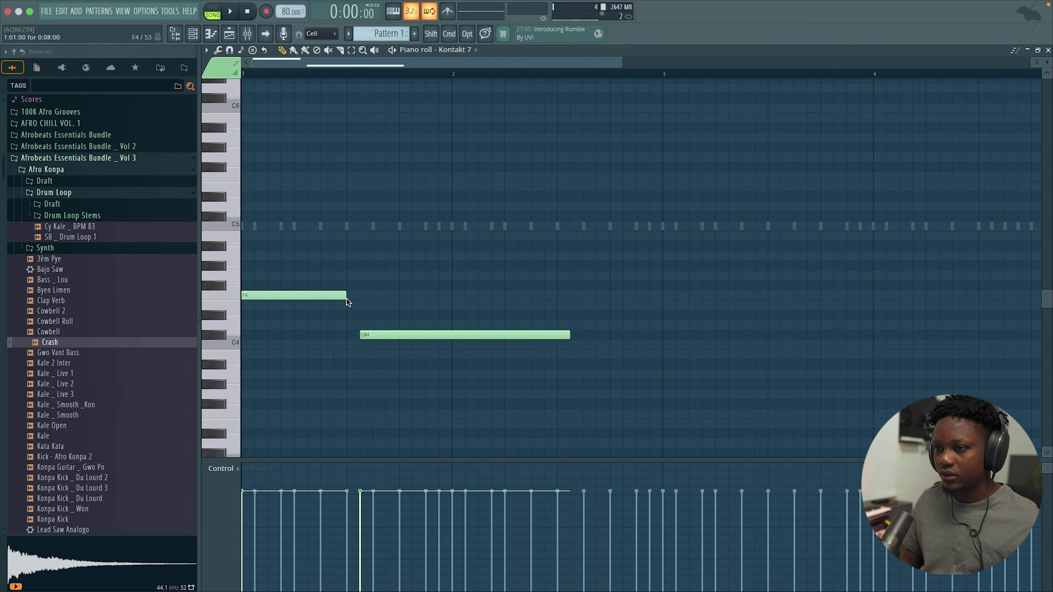
right_click(422, 332)
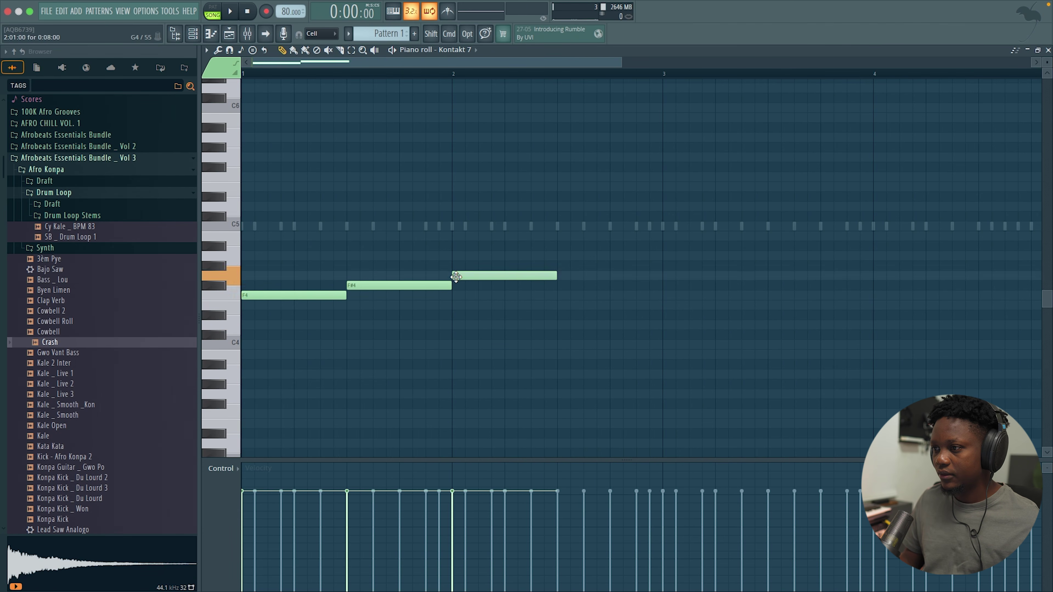
key("space")
left_click_drag(599, 310, 269, 363)
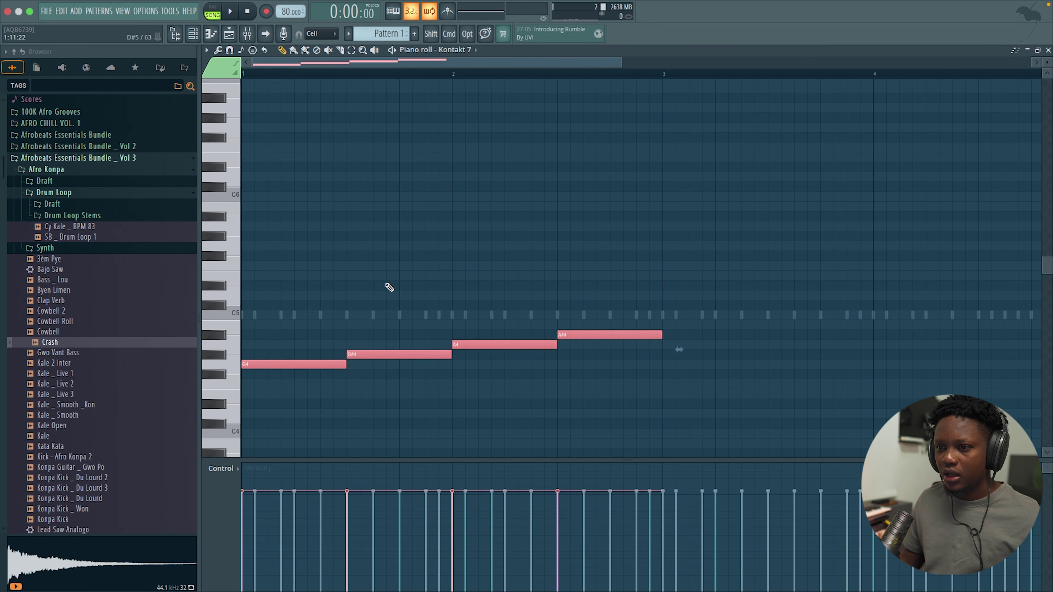
- Add a short B4 at the end of bar 2, repeat the two bars to fill four, and close the piano roll
left_click(389, 287)
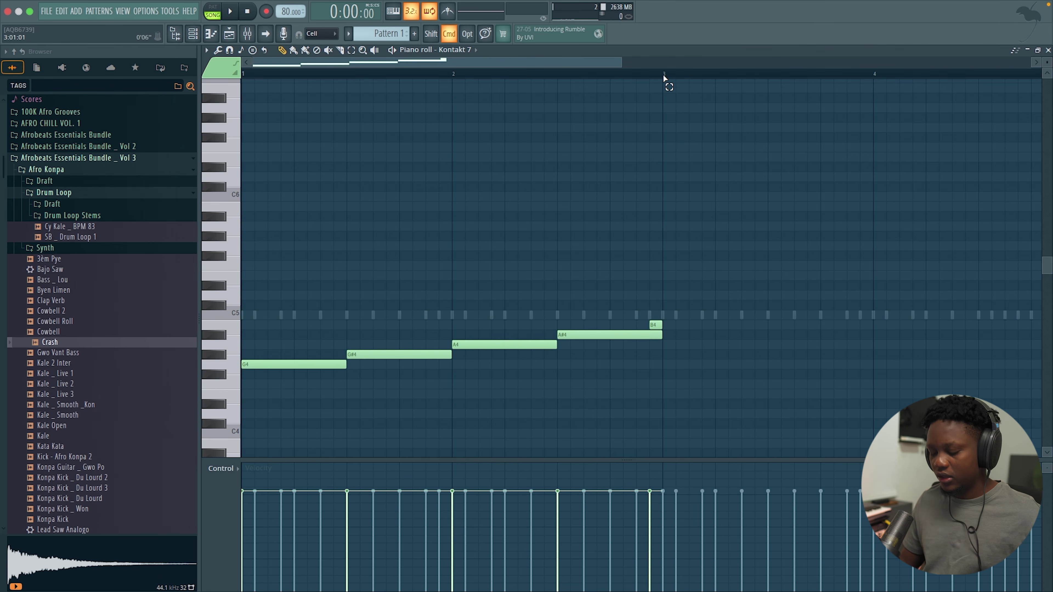
left_click_drag(663, 74, 244, 74)
key("F7")
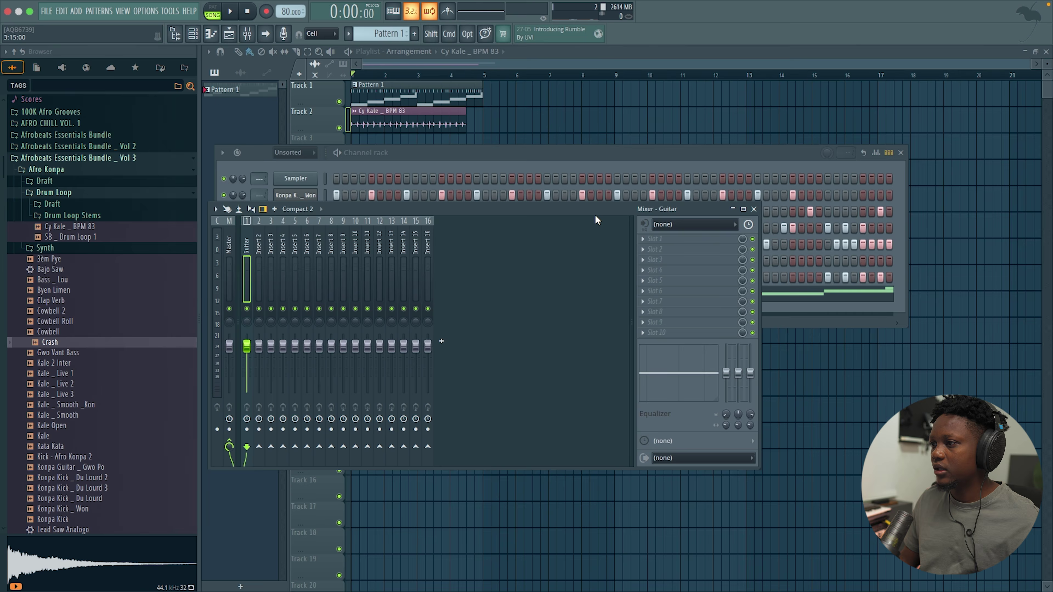
- Maximise the mixer, load the Zouk Guitar track state onto the Guitar track, and open its Vintage Chorus effect
double_click(576, 209)
right_click(237, 91)
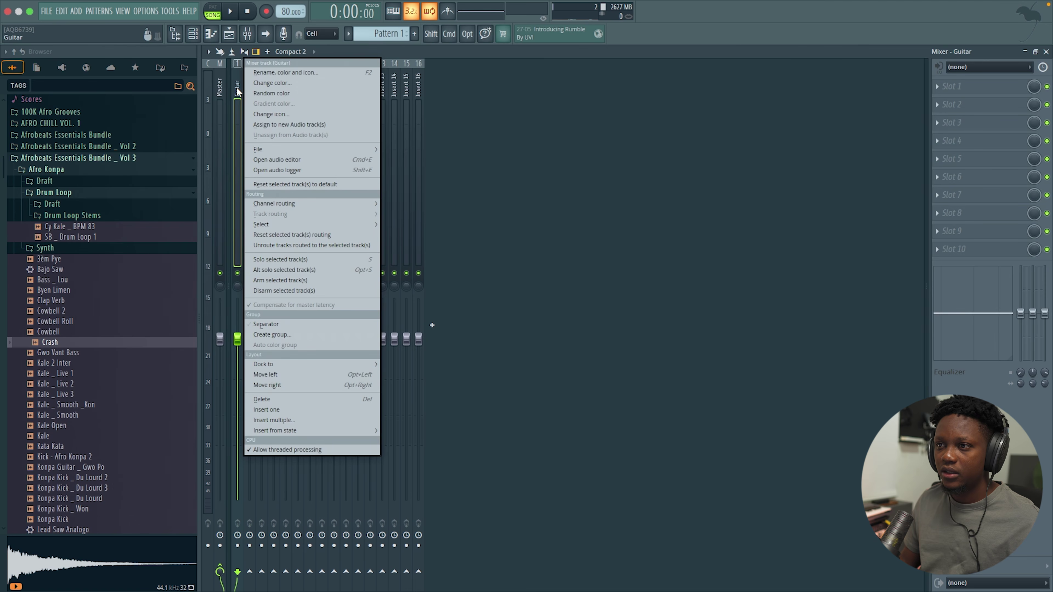
mouse_move(370, 147)
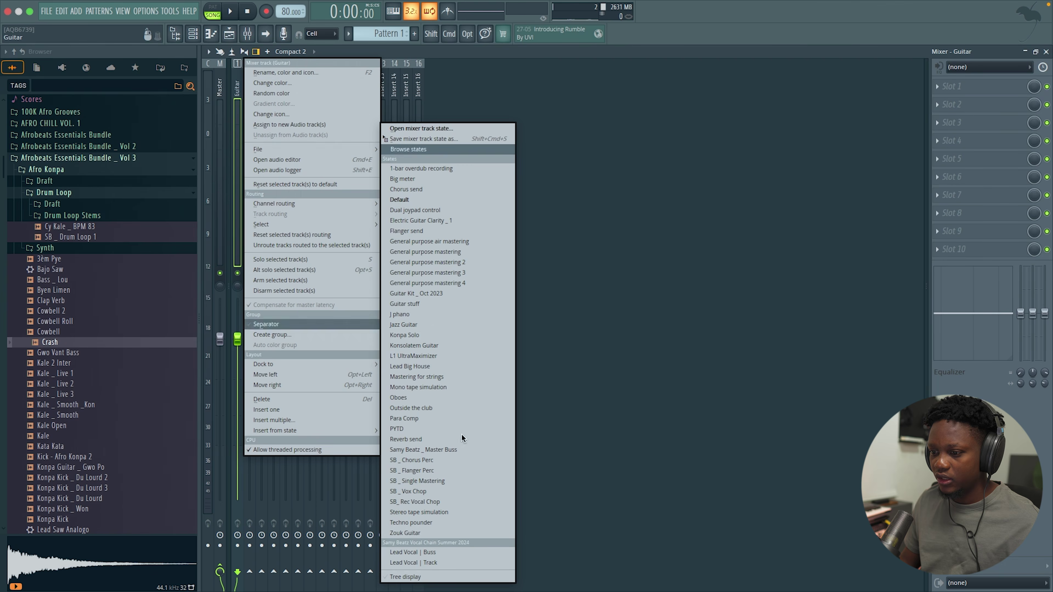
left_click(425, 534)
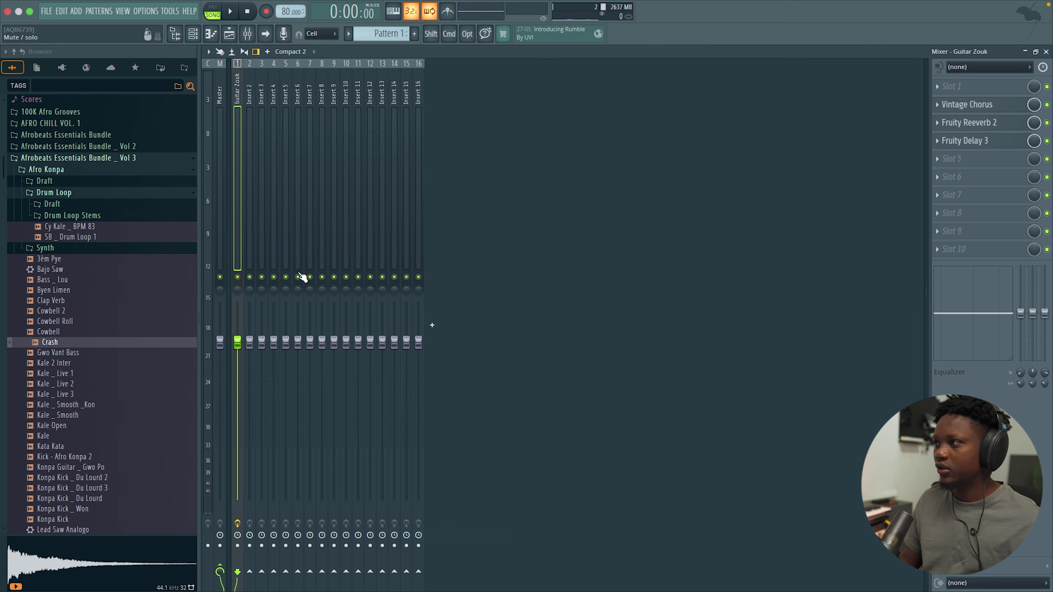
left_click(983, 110)
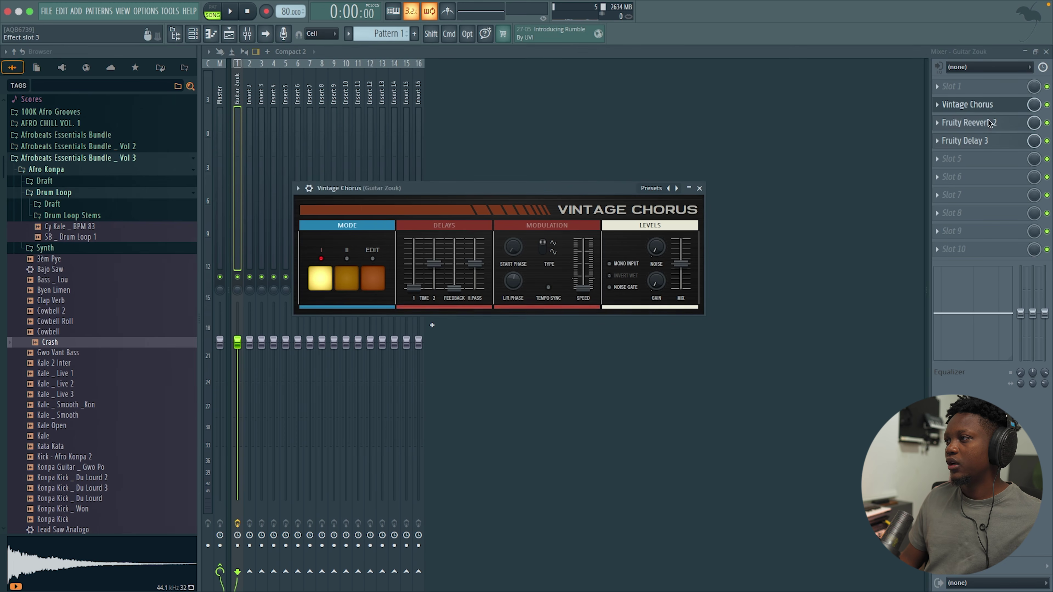
- Open the reverb and delay effects on the Guitar Zouk mixer track, and lower the track's volume fader
left_click(987, 123)
left_click(984, 142)
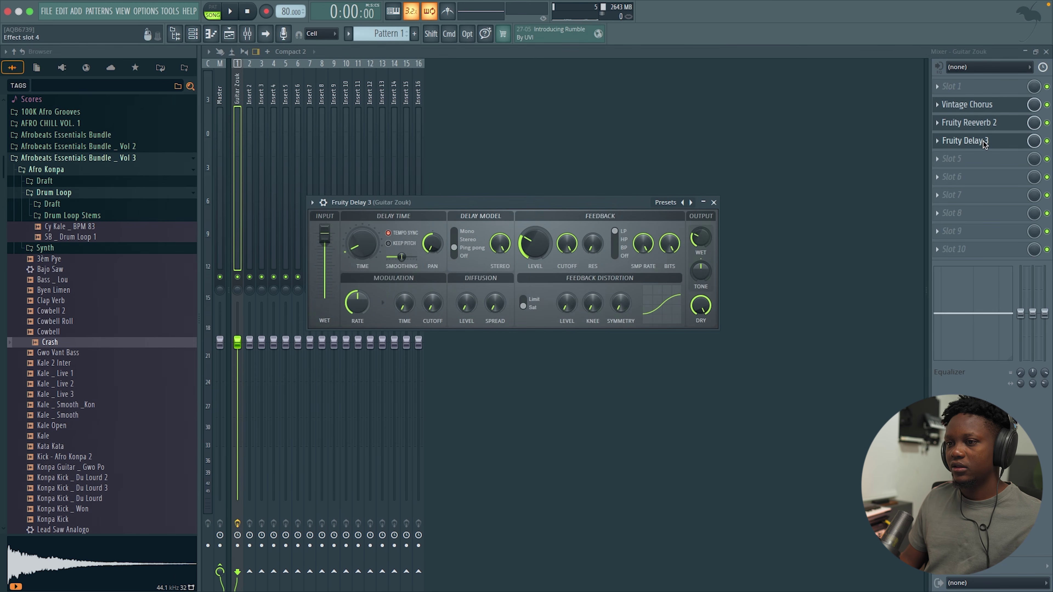
left_click_drag(238, 343, 238, 372)
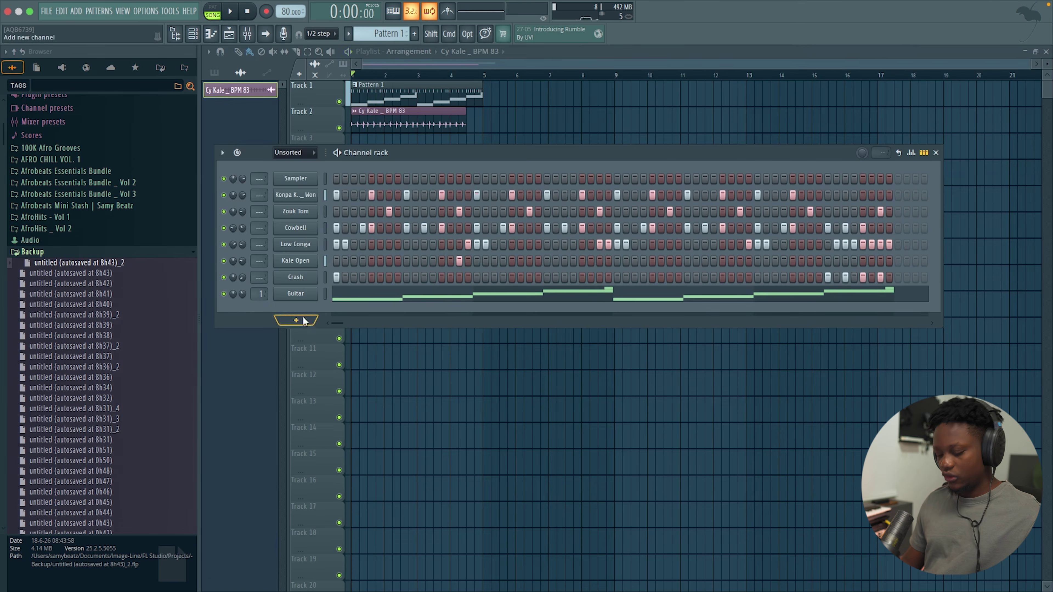
- Add a LABS instrument channel below the Guitar channel, reposition its window, and collapse the Backup folder in the browser
left_click(303, 320)
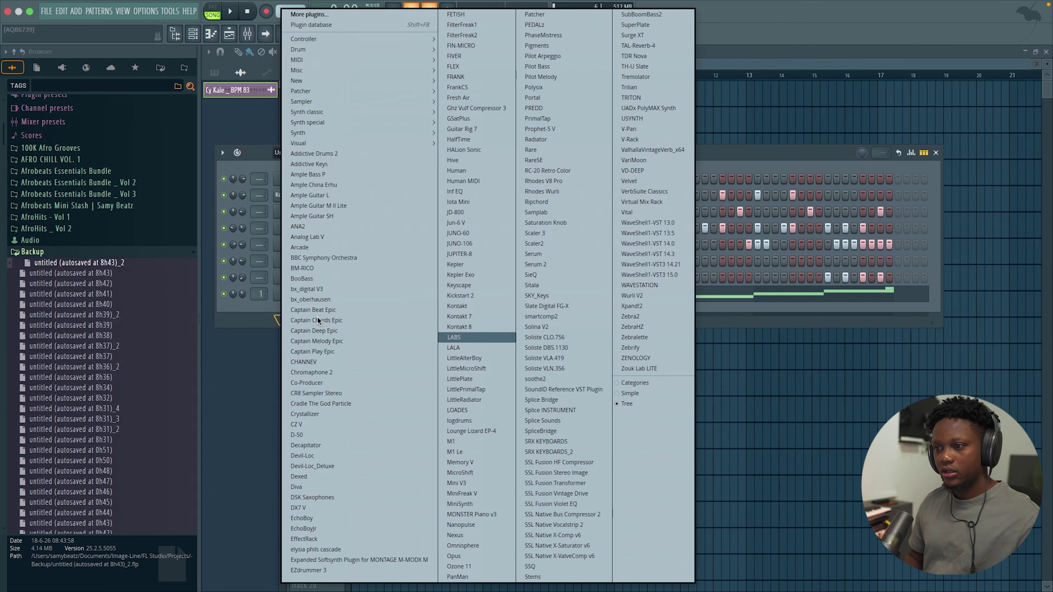
key("Return")
left_click_drag(259, 75, 505, 99)
left_click(81, 260)
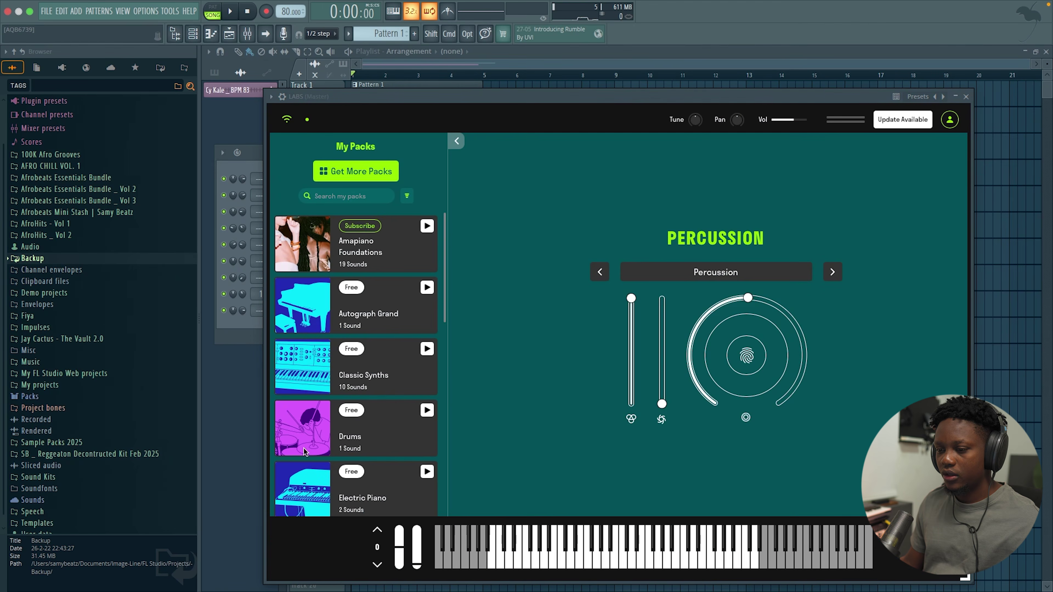
- Browse the LABS packs, load the Soft Piano sound, and close the plugin window
scroll(304, 364, "down", 5)
scroll(392, 401, "up", 3)
scroll(393, 401, "up", 2)
scroll(392, 402, "down", 8)
scroll(393, 402, "down", 2)
scroll(382, 420, "up", 2)
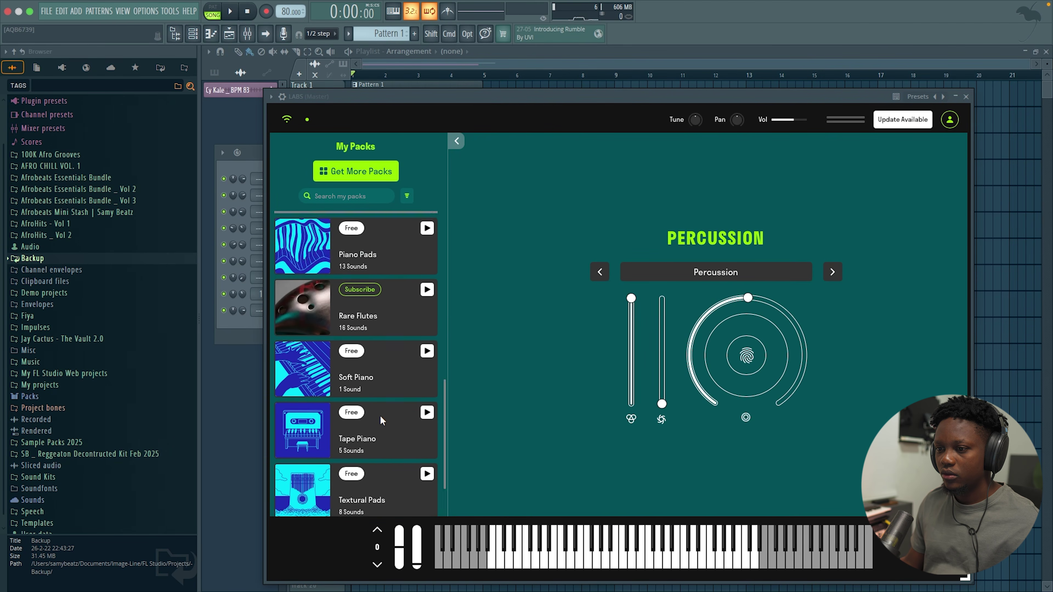
left_click(355, 390)
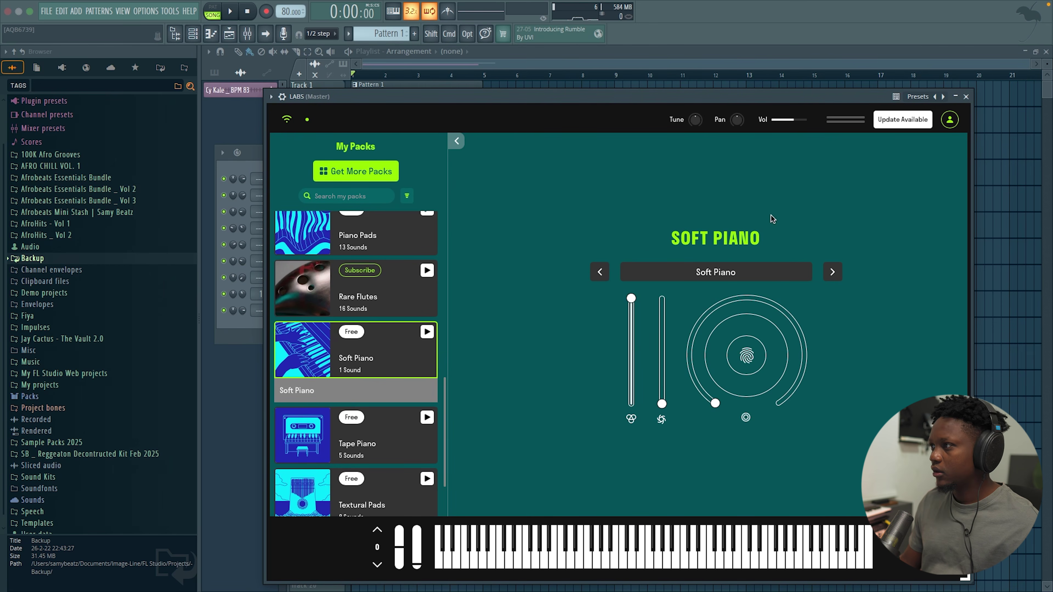
left_click(967, 97)
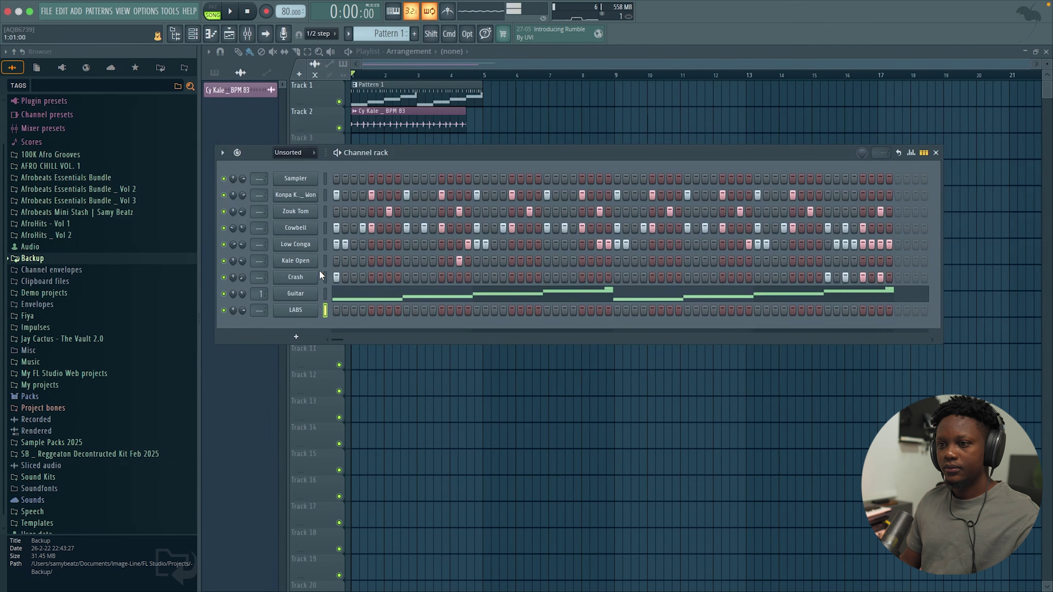
- Open the piano roll of the LABS channel and record four half-bar chords over bars 1 and 2
right_click(316, 312)
left_click(354, 310)
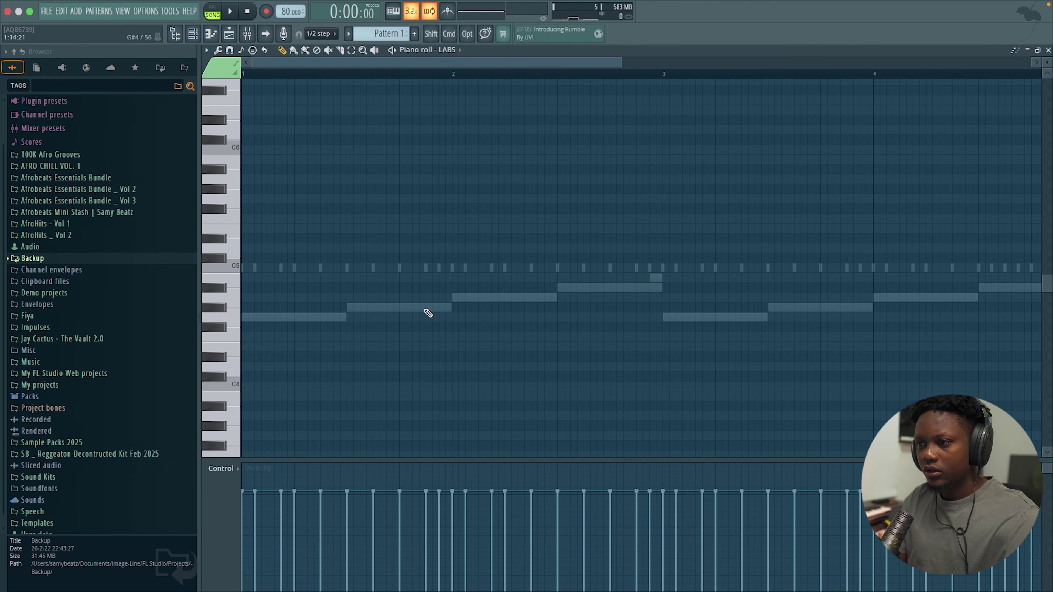
key("space")
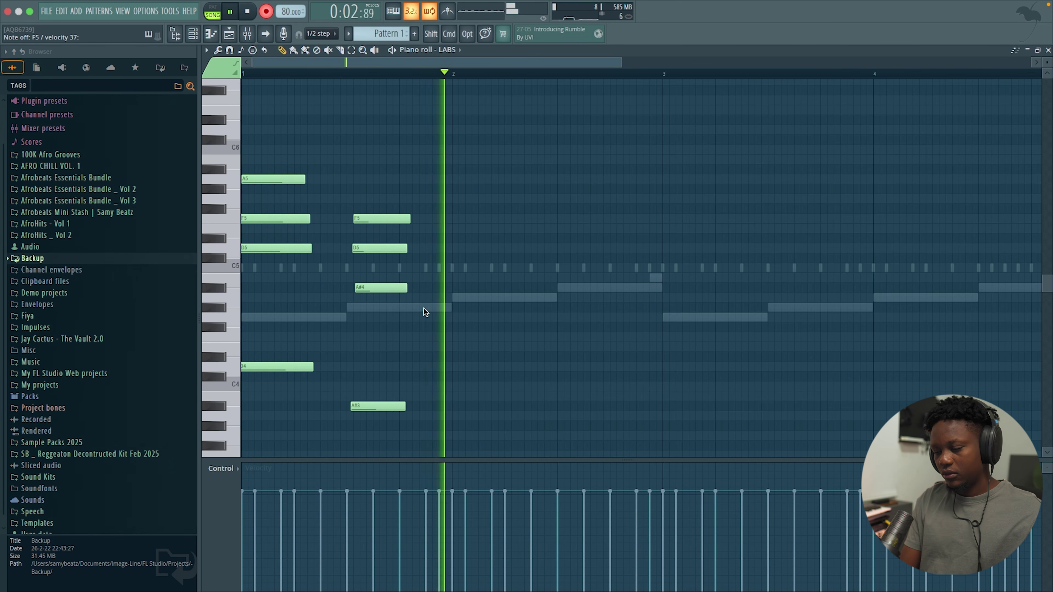
key("space")
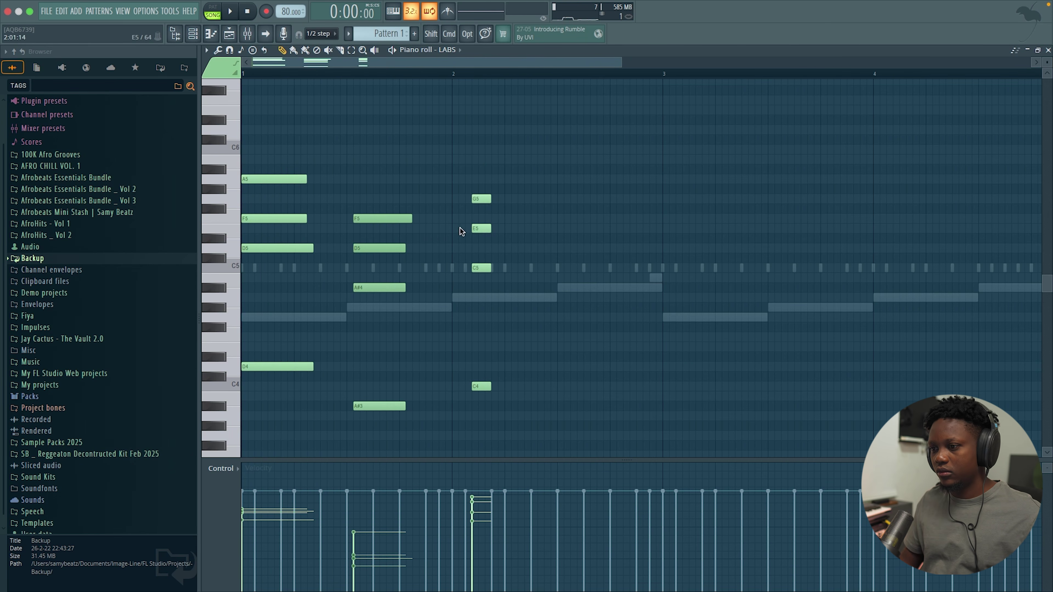
key("space")
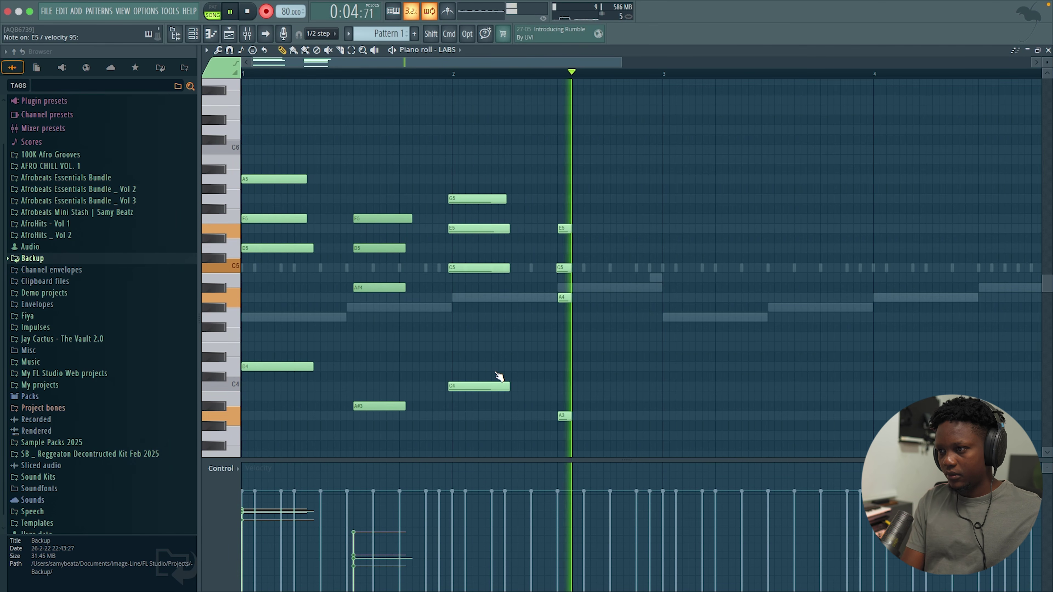
key("space")
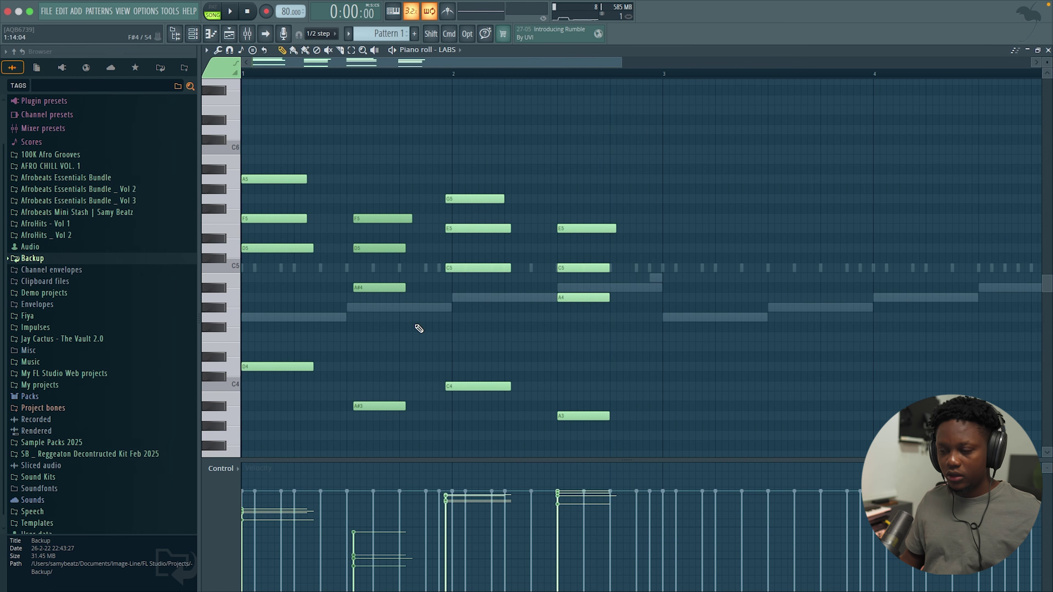
- Quantize the recorded chords, align the third with the start of bar 2, extend all to half a bar, and play them back
key("alt+q")
left_click(574, 370)
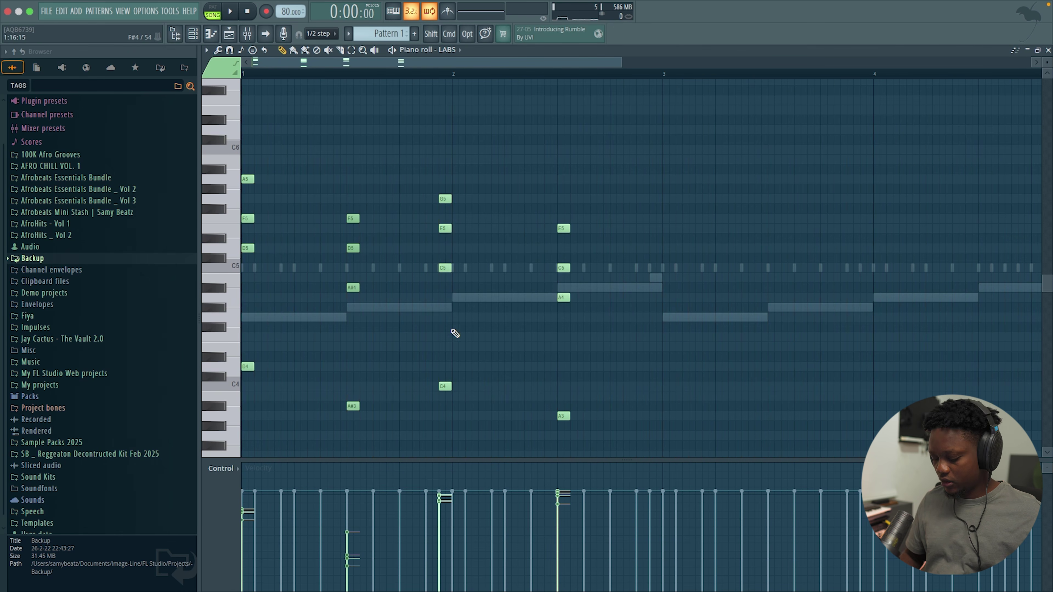
left_click_drag(485, 421, 417, 185)
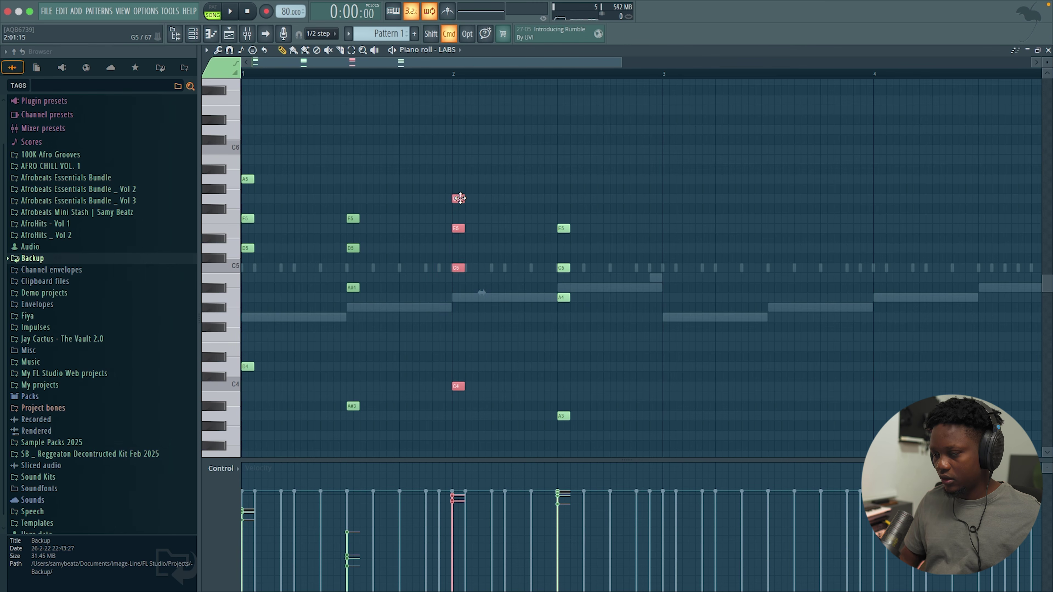
key("ctrl+z")
key("space")
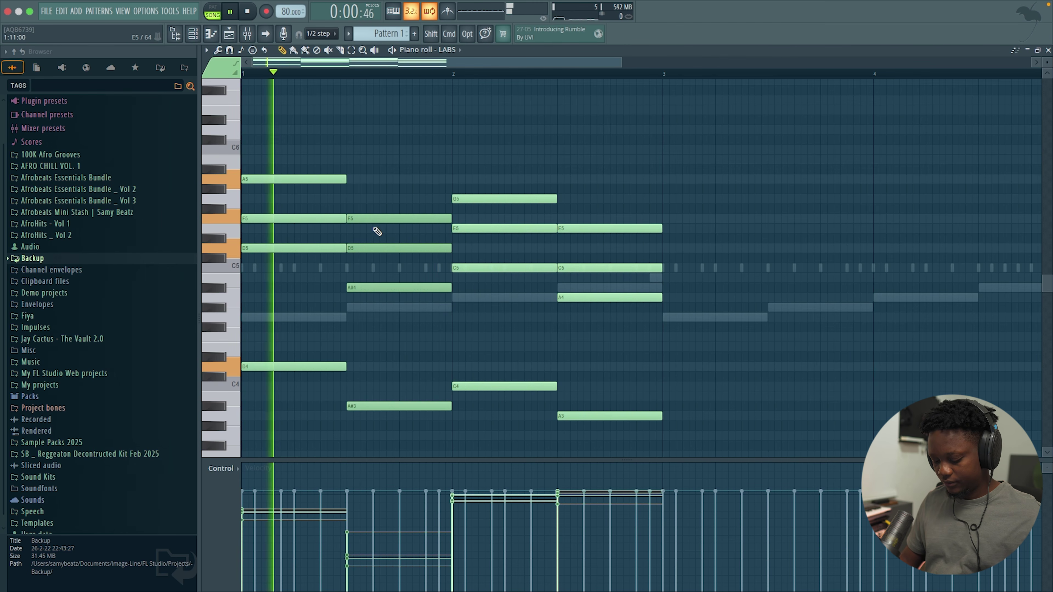
- Repeat the two bars of piano chords to fill four bars, and raise the velocity of the second chord
key("ctrl+b")
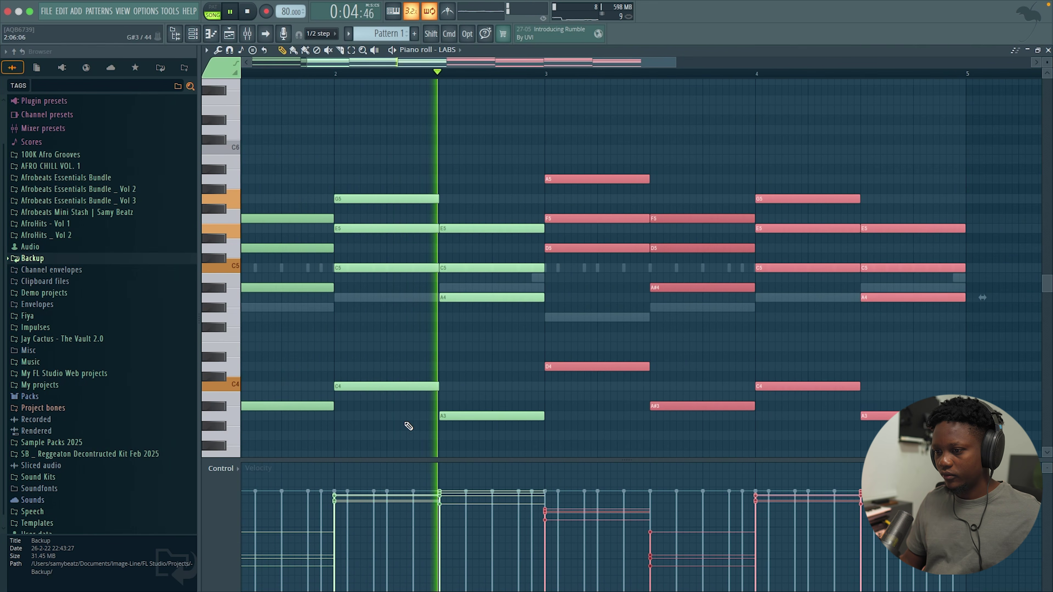
scroll(400, 435, "left", 3)
left_click_drag(423, 451, 409, 186)
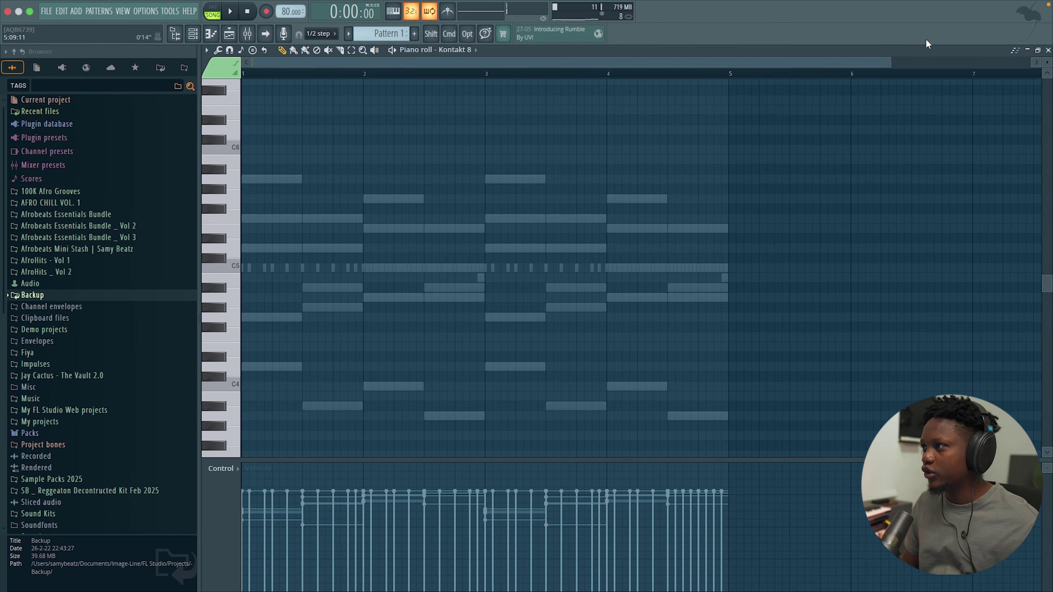
- Record two A#3 notes in bar 1 and two B3 notes in bar 2 of the Kontakt 8 piano roll
scroll(747, 103, "up", 5)
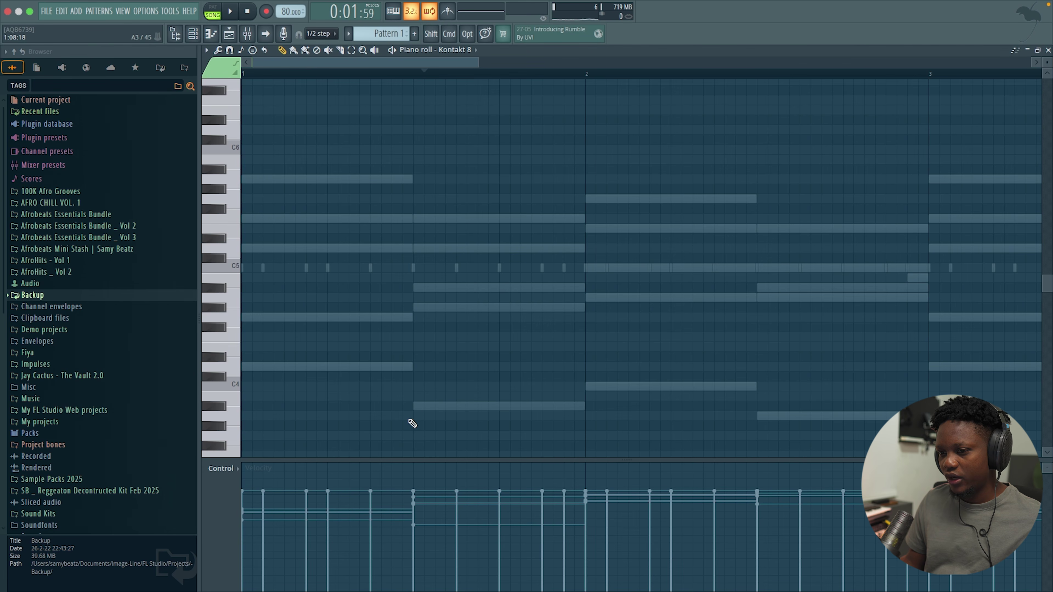
key("space")
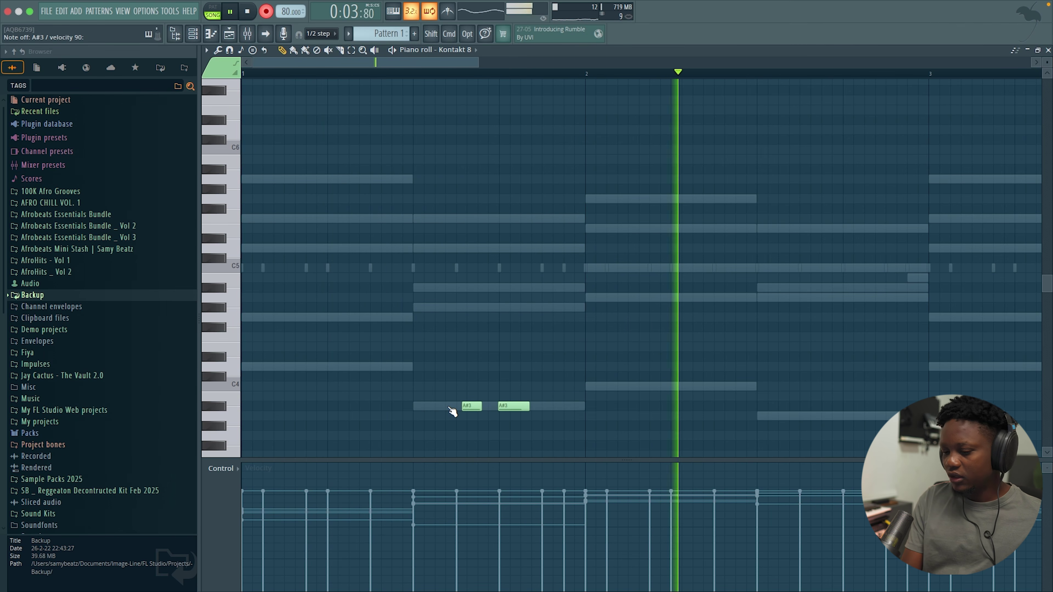
key("space")
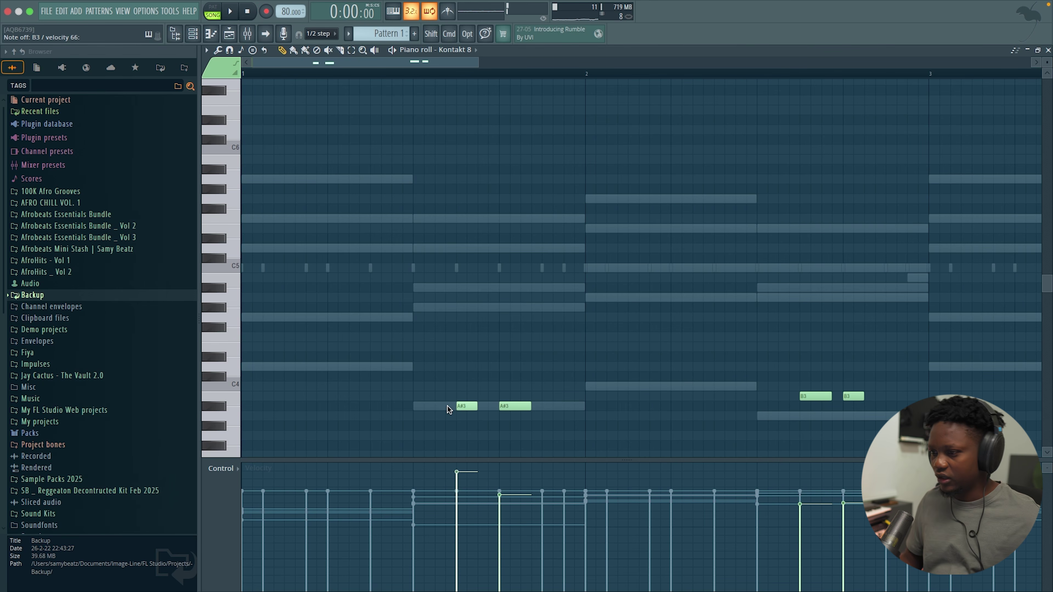
- Transpose the two B3 notes in bar 2 down to A3 and play the line back
left_click_drag(785, 372, 895, 422)
left_click_drag(824, 398, 824, 416)
key("space")
left_click(822, 388)
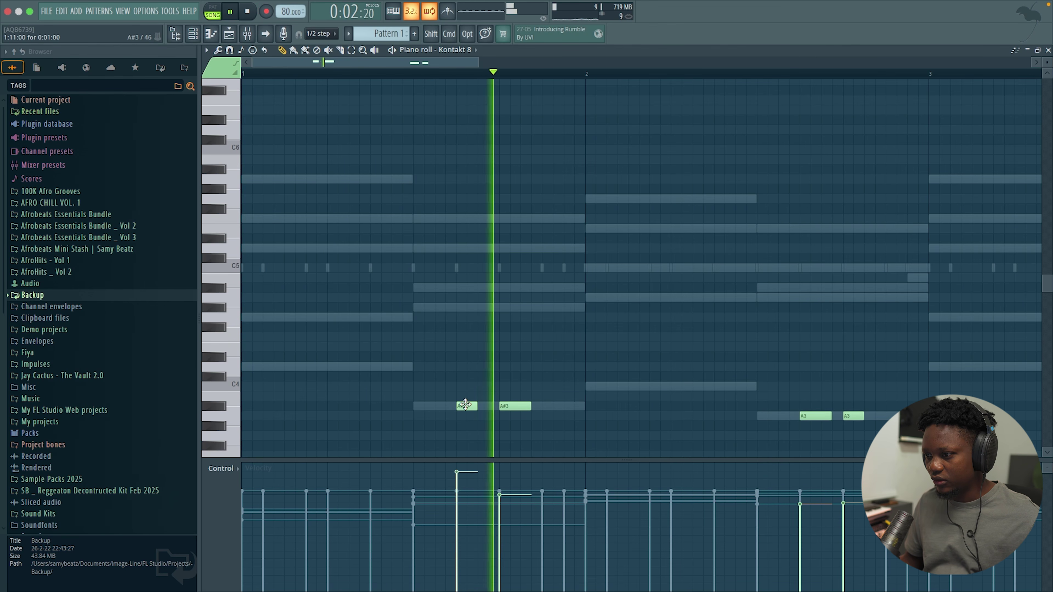
- Lengthen the first A#3 note in bar 1 and lower its velocity while the pattern plays
left_click_drag(478, 407, 488, 407)
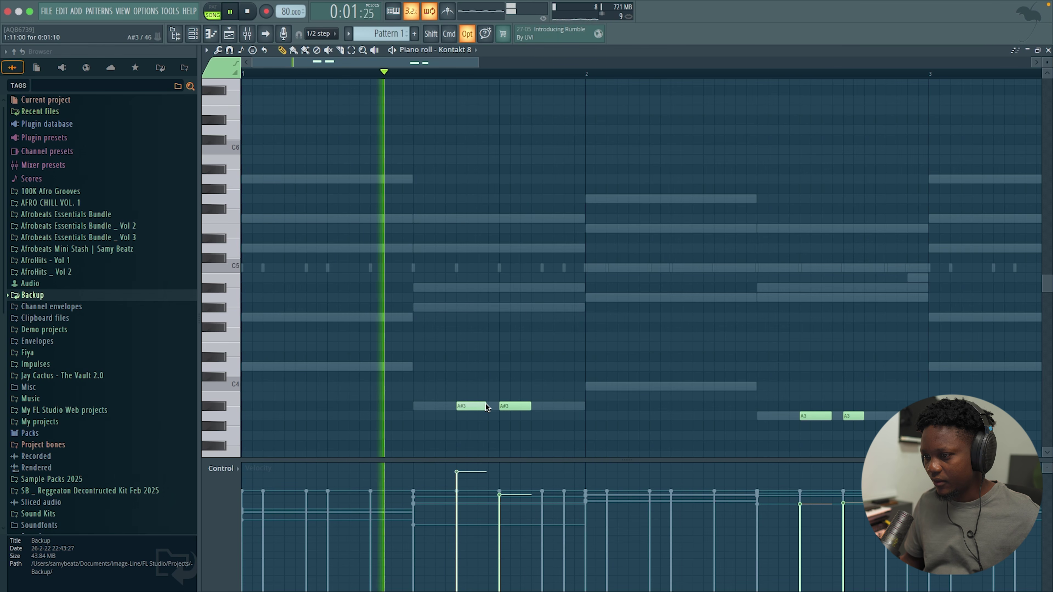
left_click(470, 499)
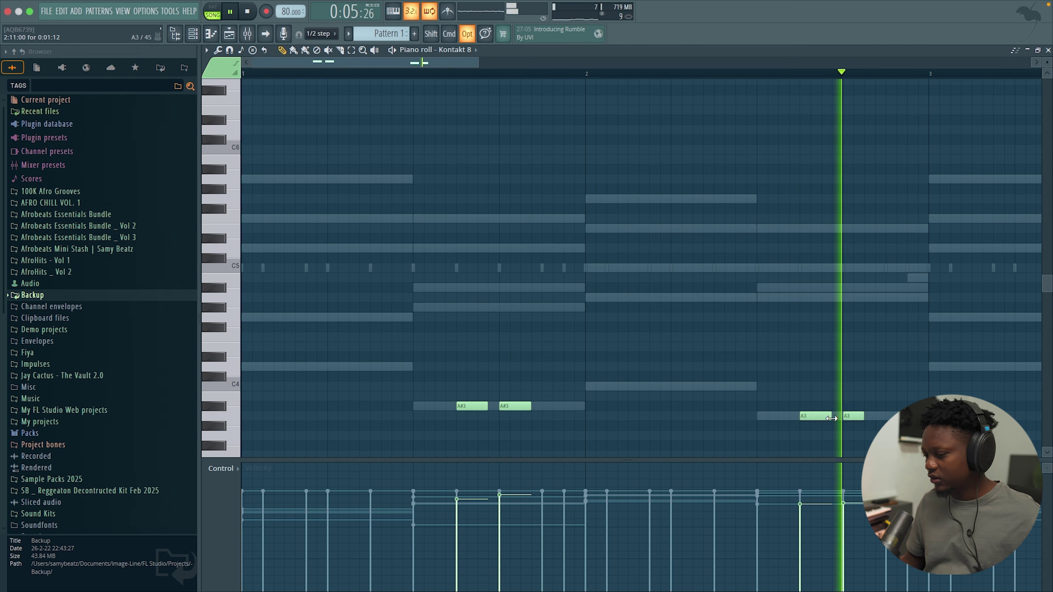
key("space")
- Write a short D4, E4, F4, E4 run in bar 1, followed by two short A#3 notes before the recorded ones
left_click(332, 366)
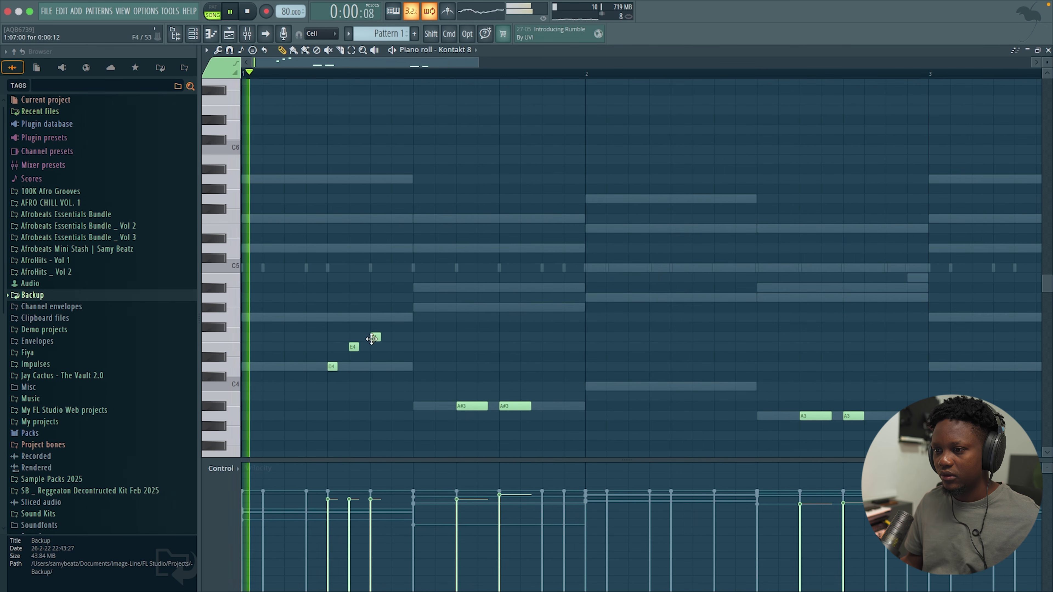
key("space")
key("space")
left_click(418, 407)
left_click(439, 406)
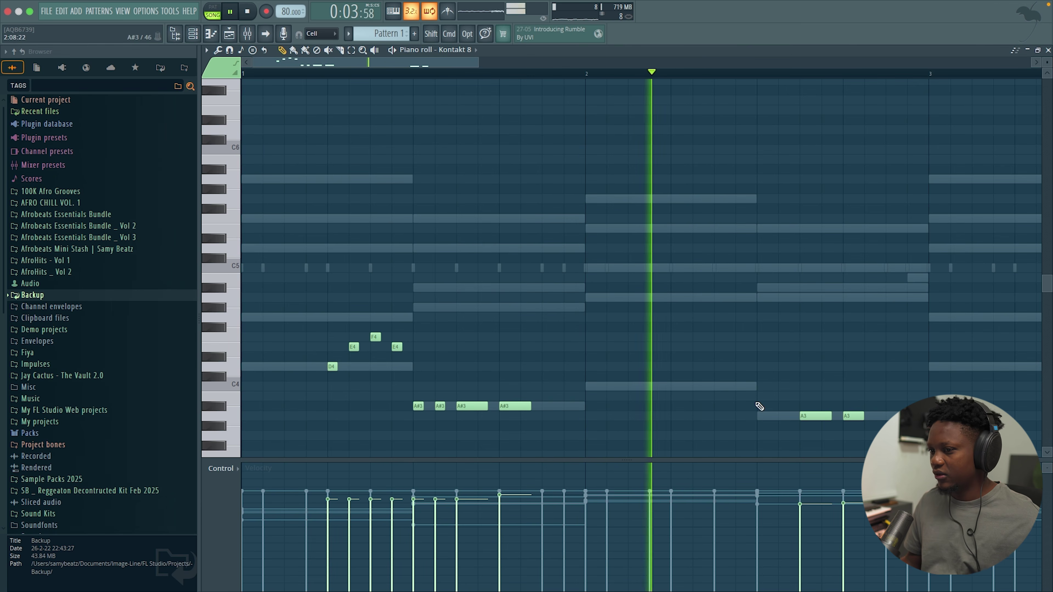
- Copy the D4, E4, F4, E4 run from bar 1 to the same position in bar 2
left_click_drag(416, 362, 301, 313)
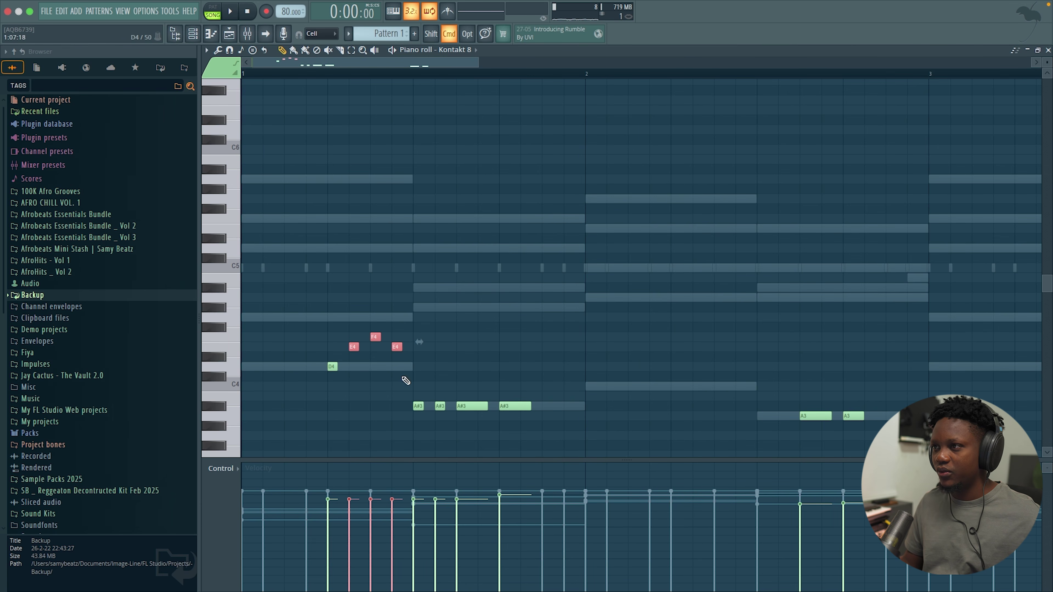
left_click_drag(589, 77, 147, 137)
left_click_drag(446, 383, 264, 324)
key("super+b")
key("space")
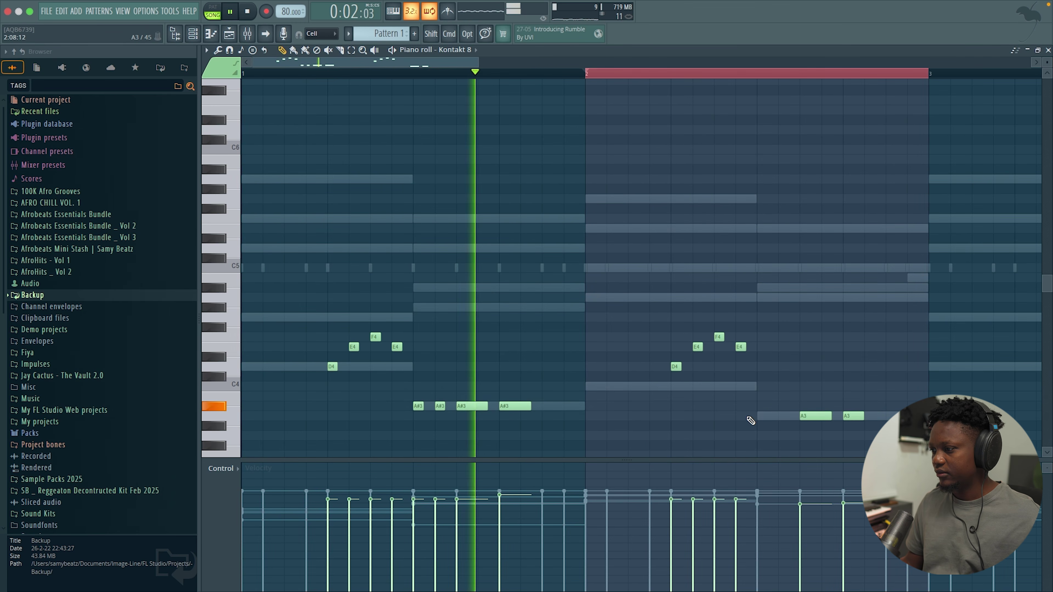
- Add two short A3 notes before the recorded A3 notes in bar 2, and play the pattern back
left_click(761, 416)
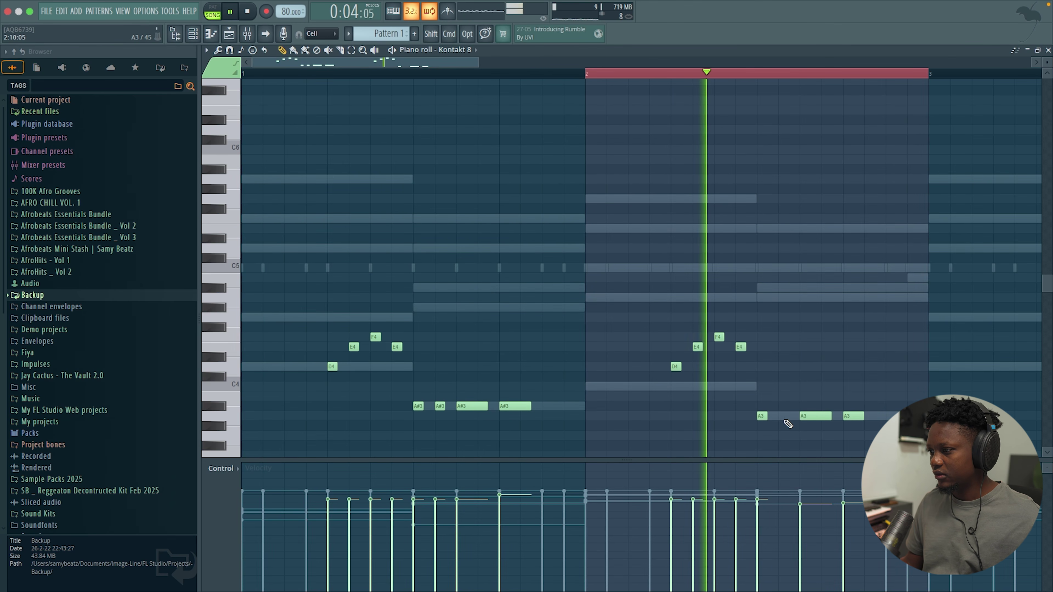
key("space")
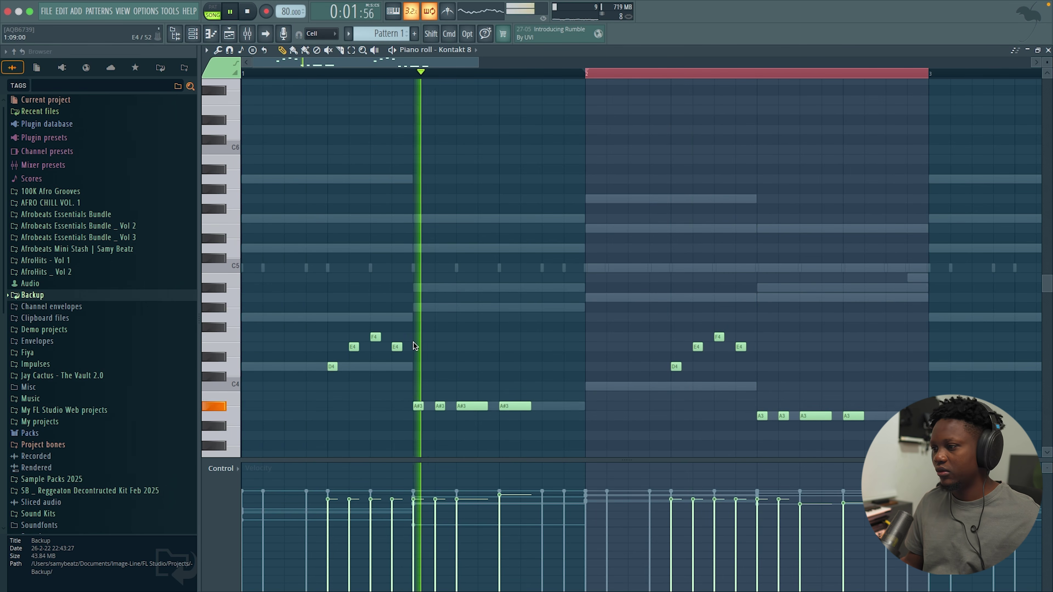
key("space")
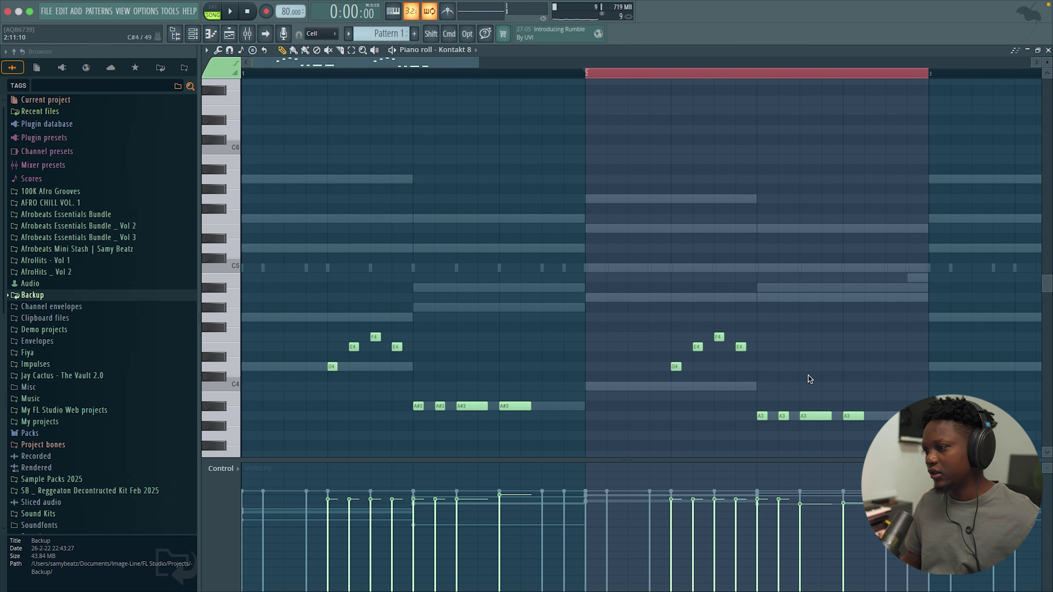
- Lower the four-note run in bar 2 to C4, D4, E4, D4 and play it back
left_click_drag(799, 382, 647, 333)
left_click_drag(719, 356, 719, 347)
key("space")
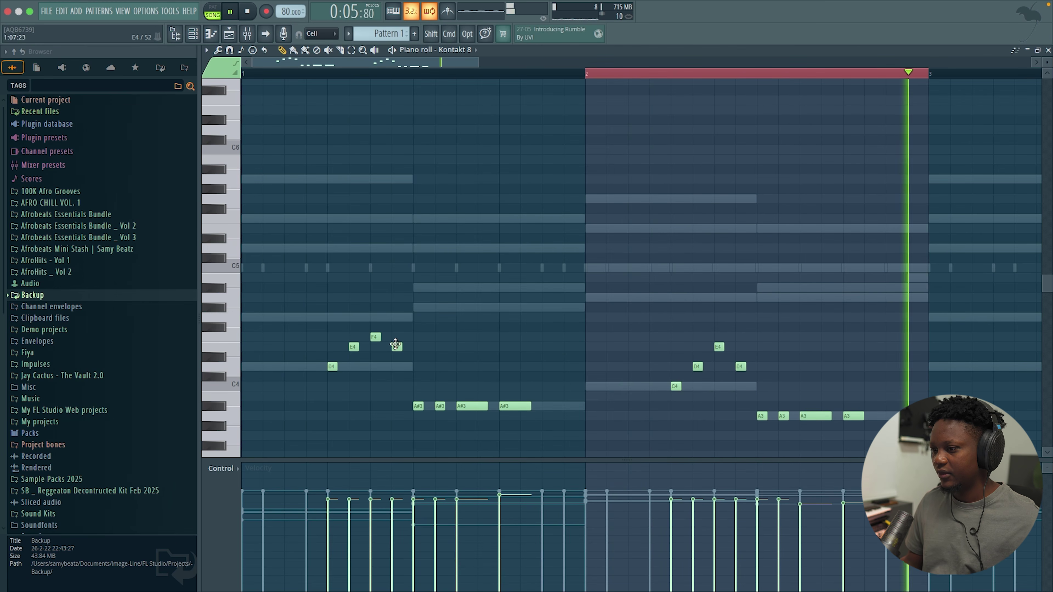
- Duplicate the two-bar Kontakt 8 line into bars 3 and 4, clear the selection, and restart playback
key("ctrl+b")
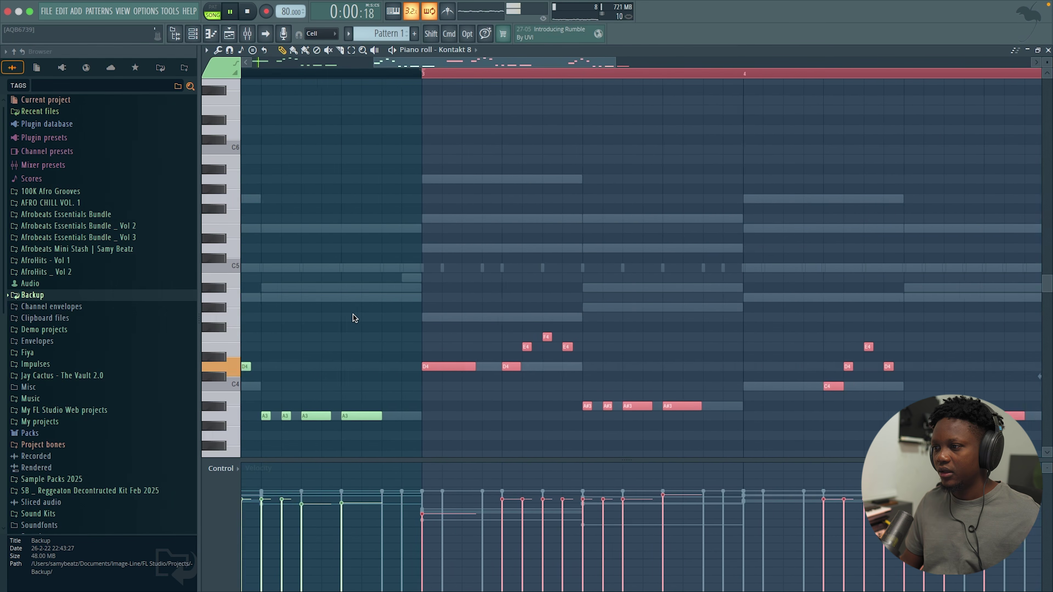
key("space")
left_click(733, 78, "super")
key("space")
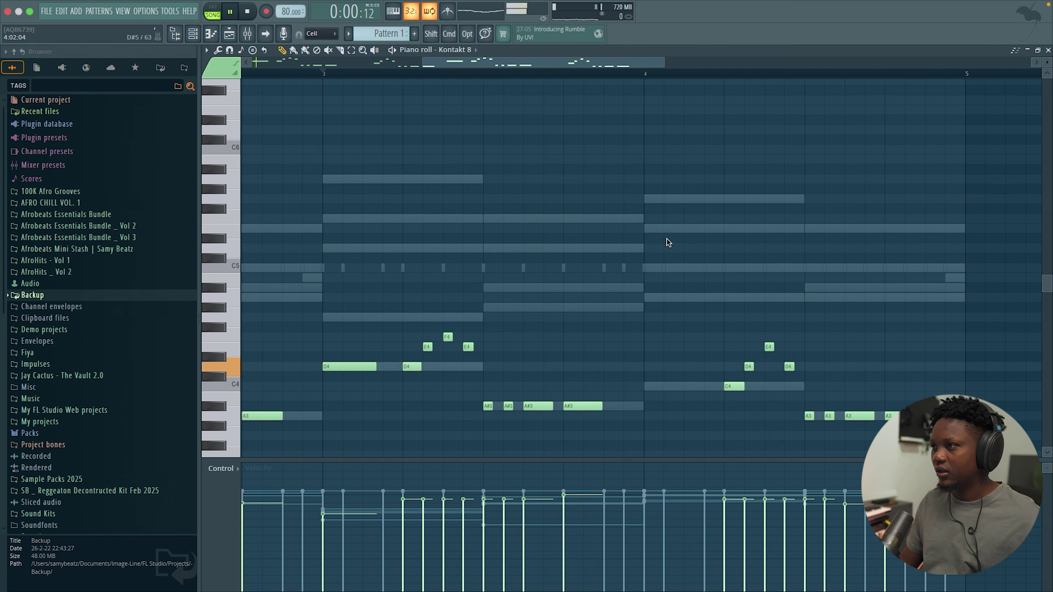
- Play back the end of bar 4 and replace its last A3 note with a shorter A4
scroll(705, 206, "right", 2)
key("space")
left_click(609, 78)
key("space")
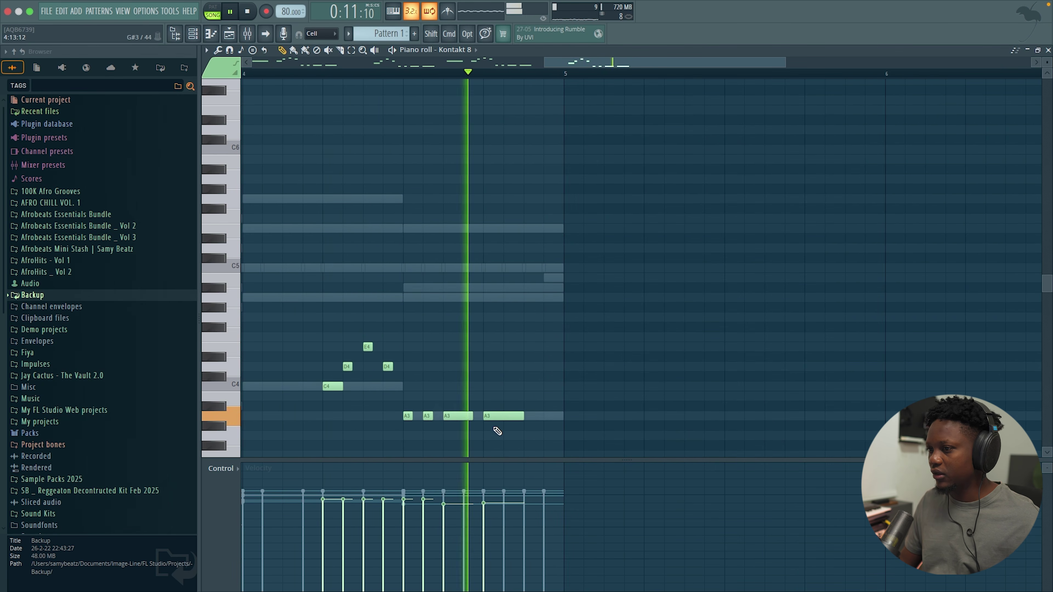
key("space")
right_click(497, 417)
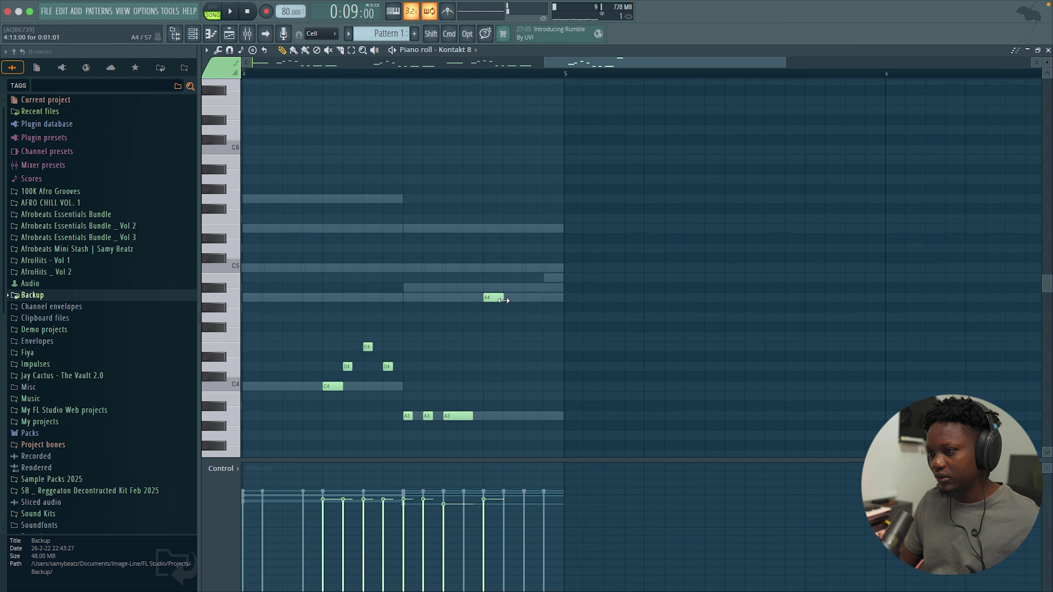
- Add descending G4, F4 and E4 notes after the A4 at the end of bar 4, and play the phrase back
key("space")
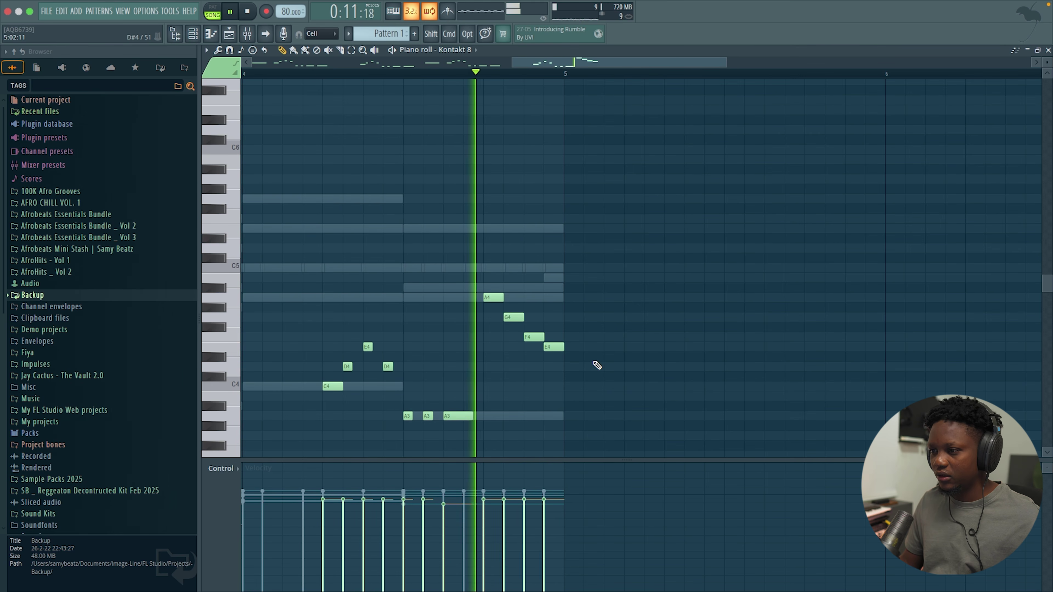
key("space")
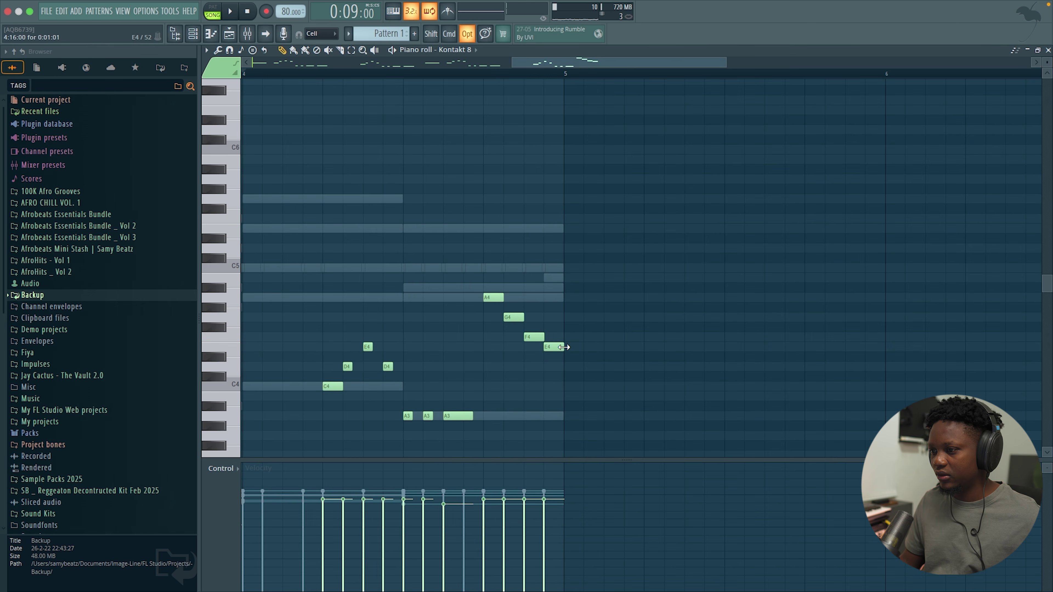
- Set the snap to 1/2 step and shorten the four descending notes at the end of bar 4 together
left_click_drag(547, 353, 443, 276)
key("space")
left_click(321, 33)
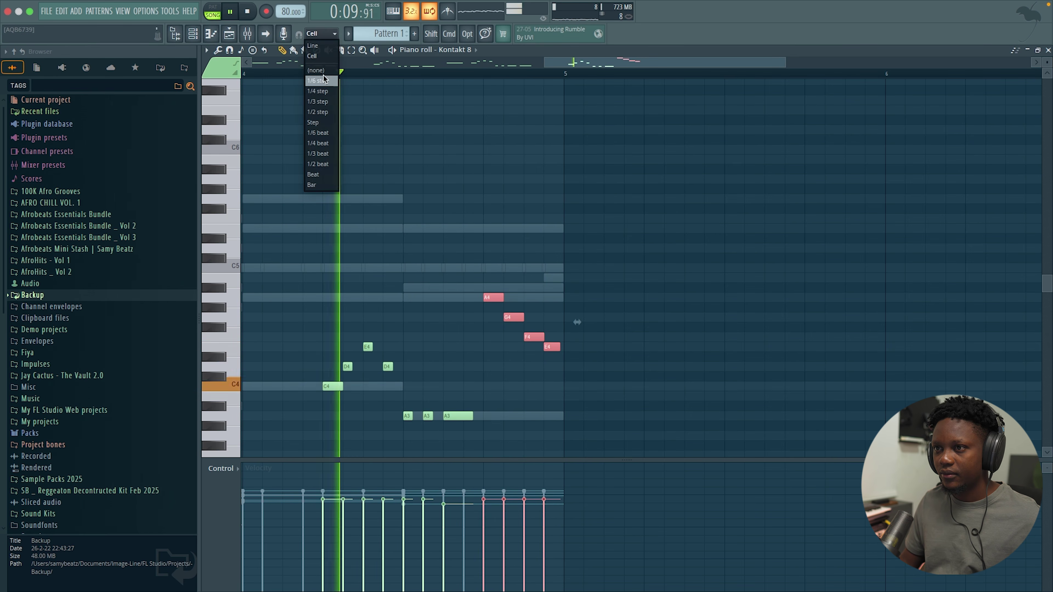
left_click(317, 112)
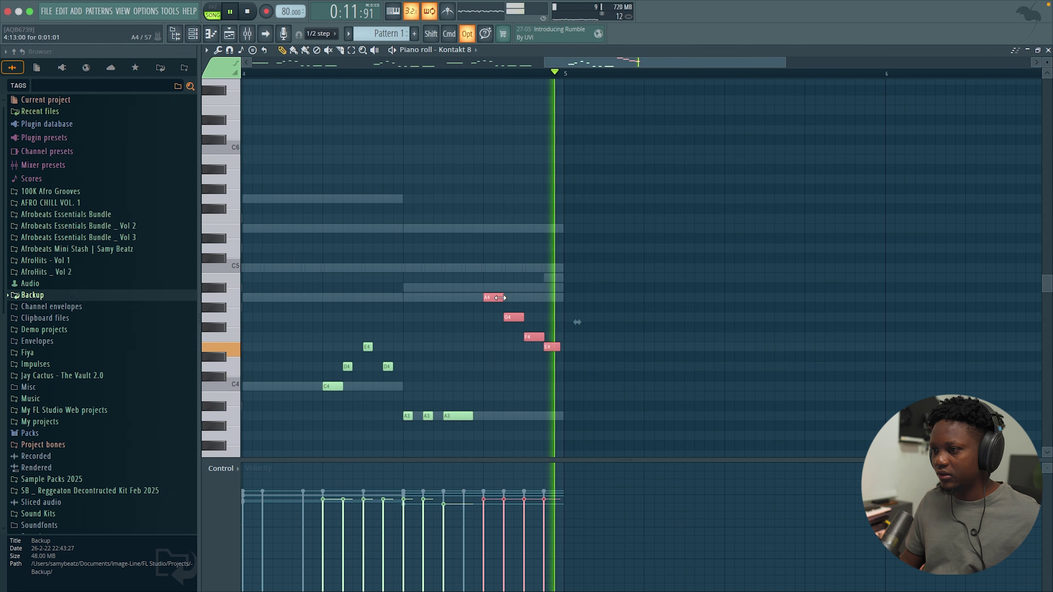
left_click_drag(501, 297, 493, 299)
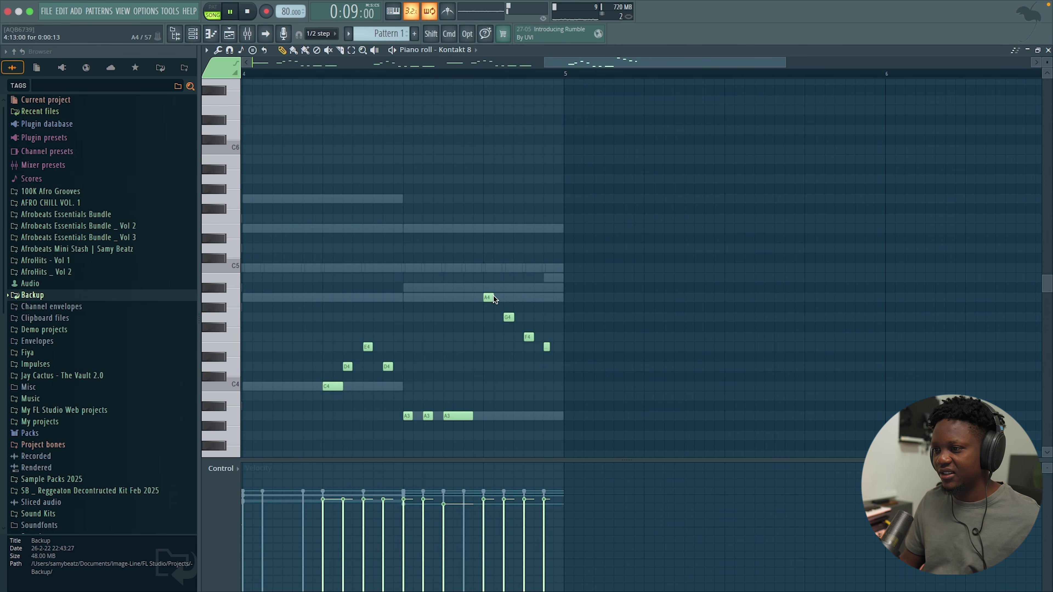
- Lengthen the A4 and closing E4 at the end of bar 4, play the line back, and close the piano roll
scroll(494, 297, "right", 2)
left_click_drag(474, 297, 483, 298)
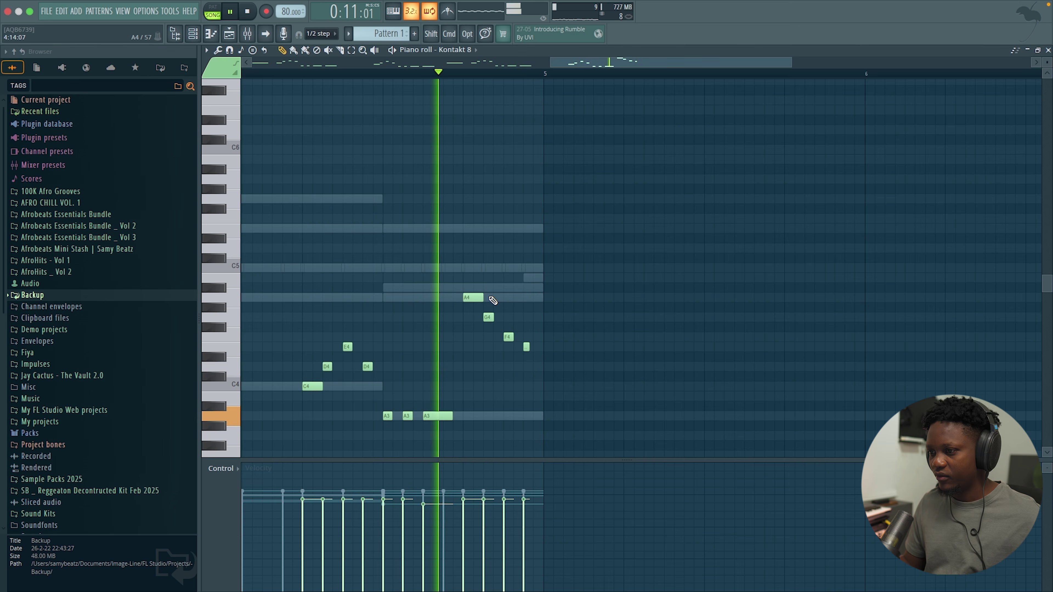
key("space")
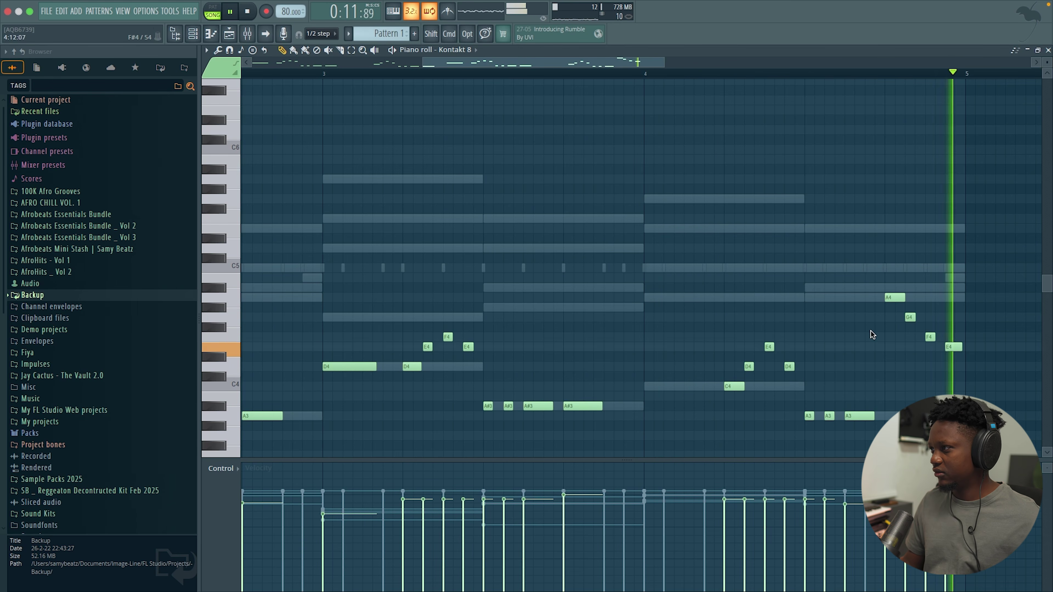
left_click(1049, 49)
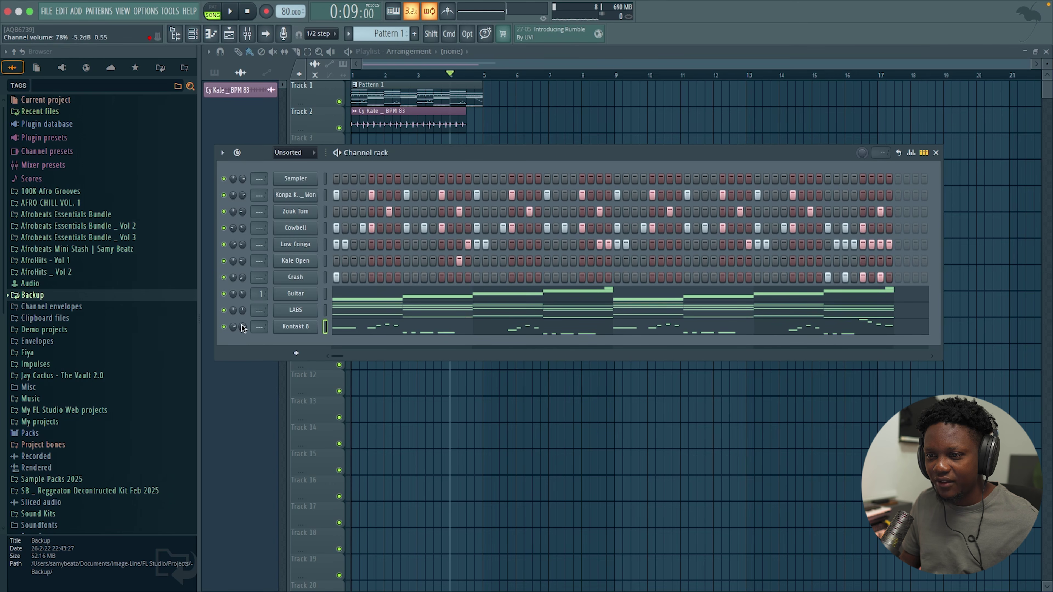
- Adjust the channel levels while the arrangement plays, and reposition the channel rack window
key("space")
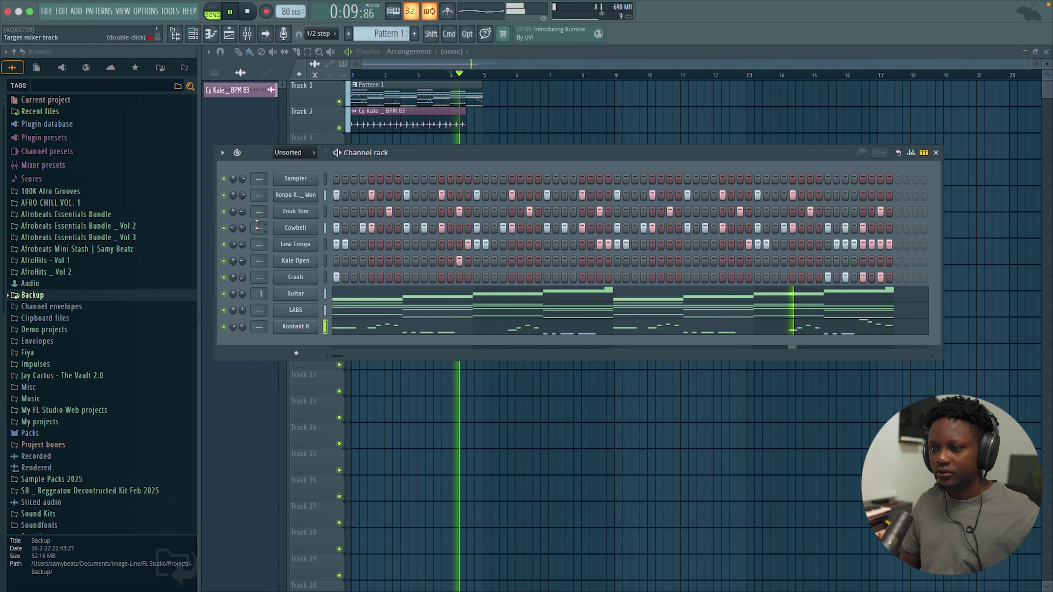
scroll(243, 326, "up", 3)
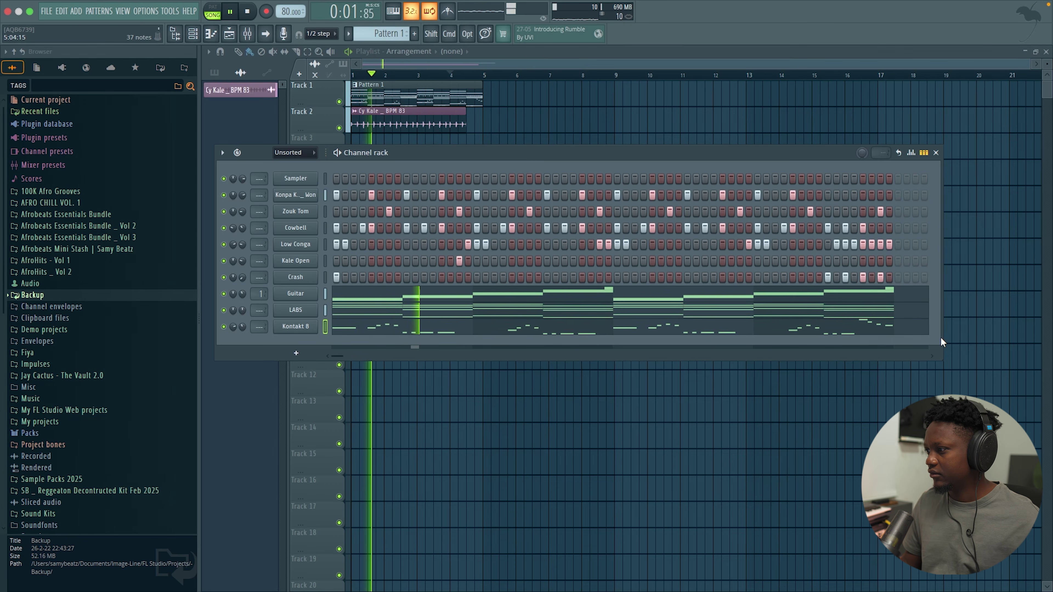
left_click_drag(943, 337, 908, 337)
left_click_drag(422, 155, 509, 170)
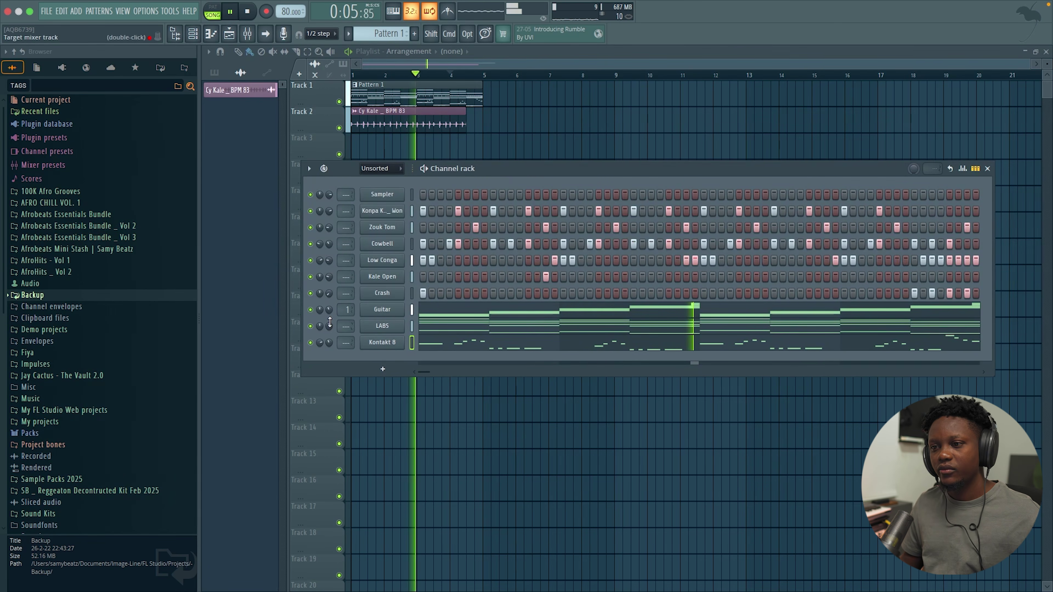
scroll(328, 327, "up", 5)
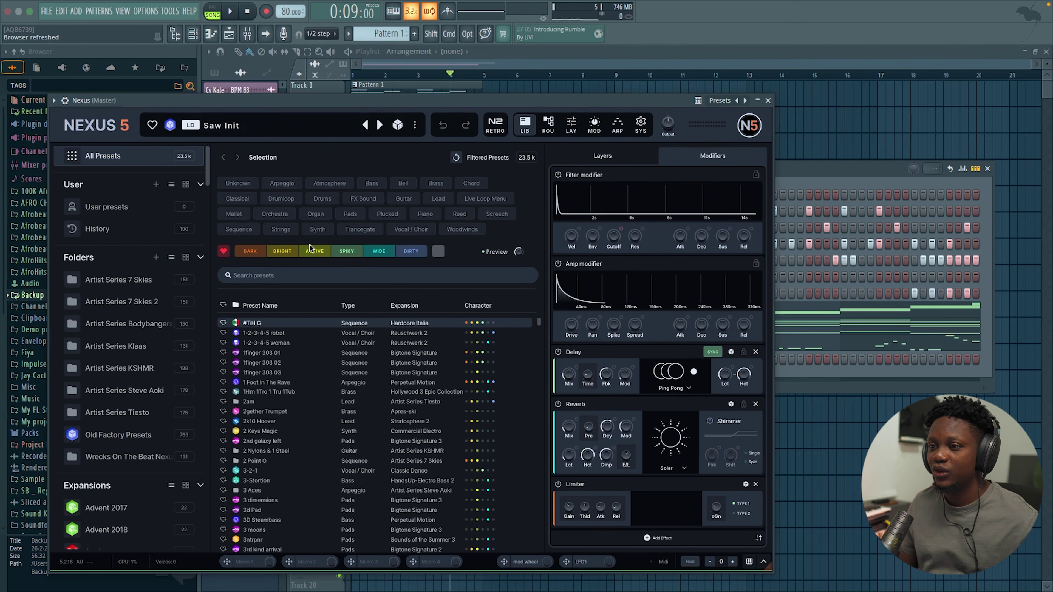
- Filter the Nexus presets to Trancegate, load the Eternity preset, and close the plugin window
left_click(357, 229)
scroll(358, 424, "down", 10)
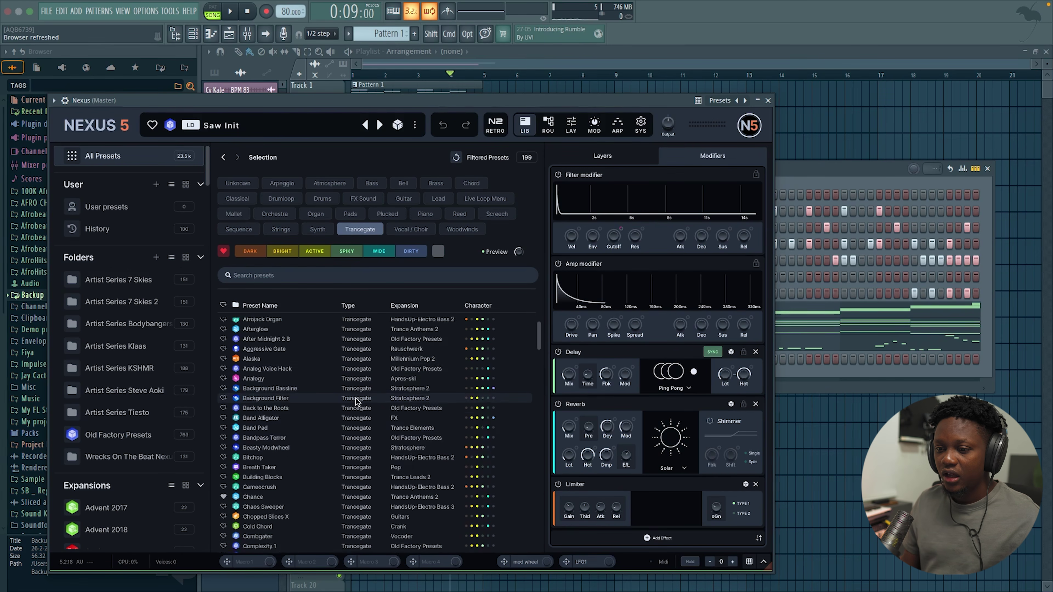
scroll(357, 401, "down", 5)
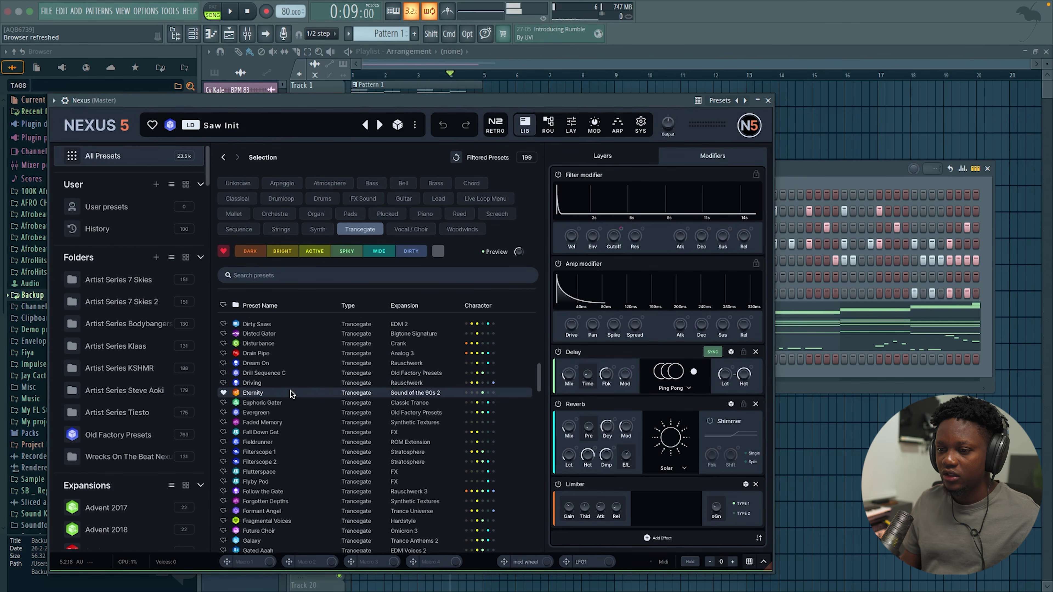
left_click(292, 393)
left_click(766, 100)
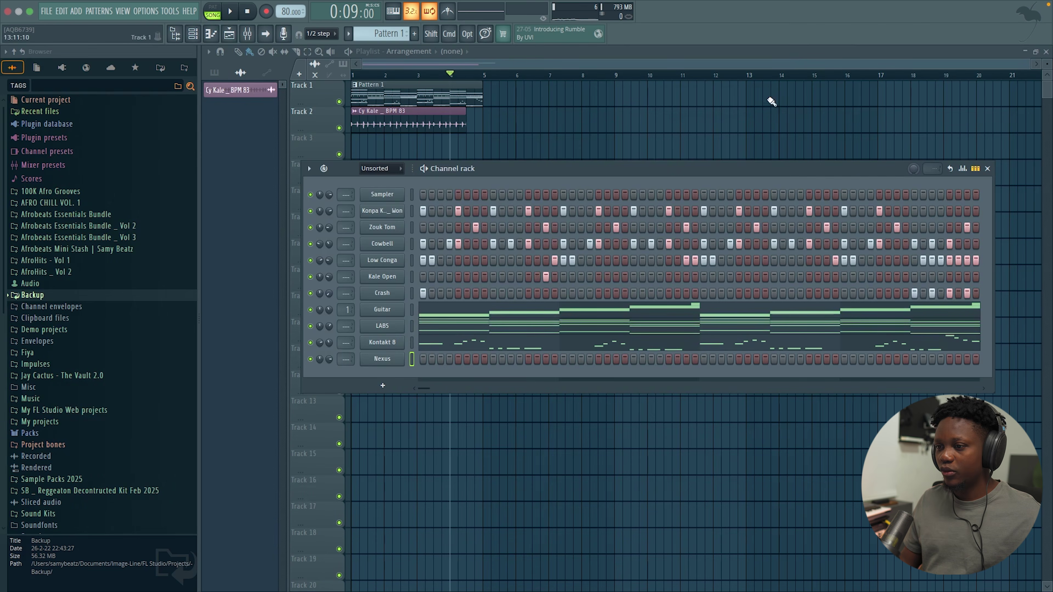
- Fill the Nexus channel with the four-bar chord notes and pan it about 29% left
left_click(413, 360)
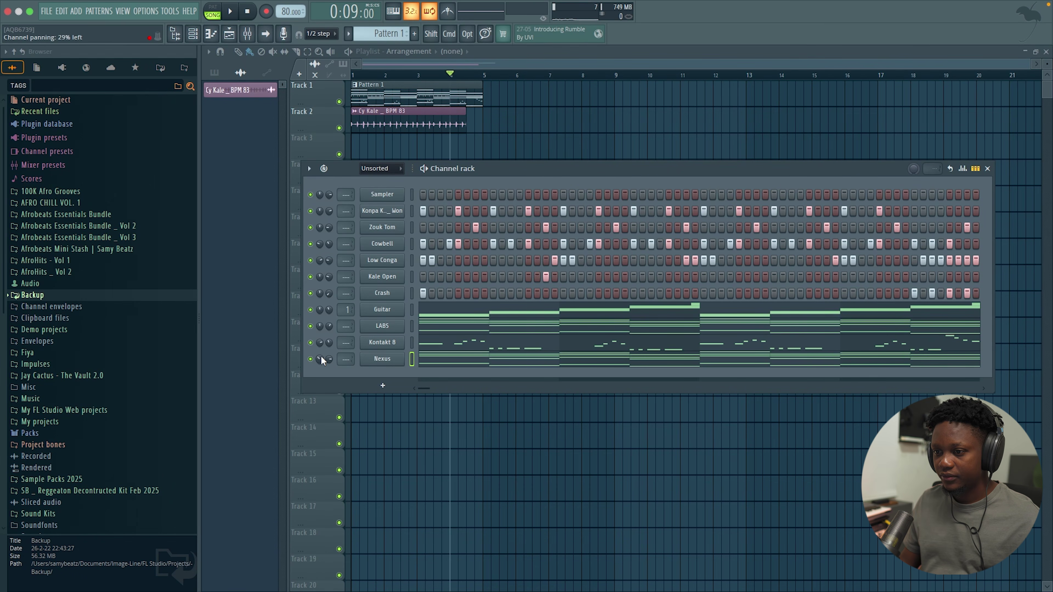
left_click(245, 10)
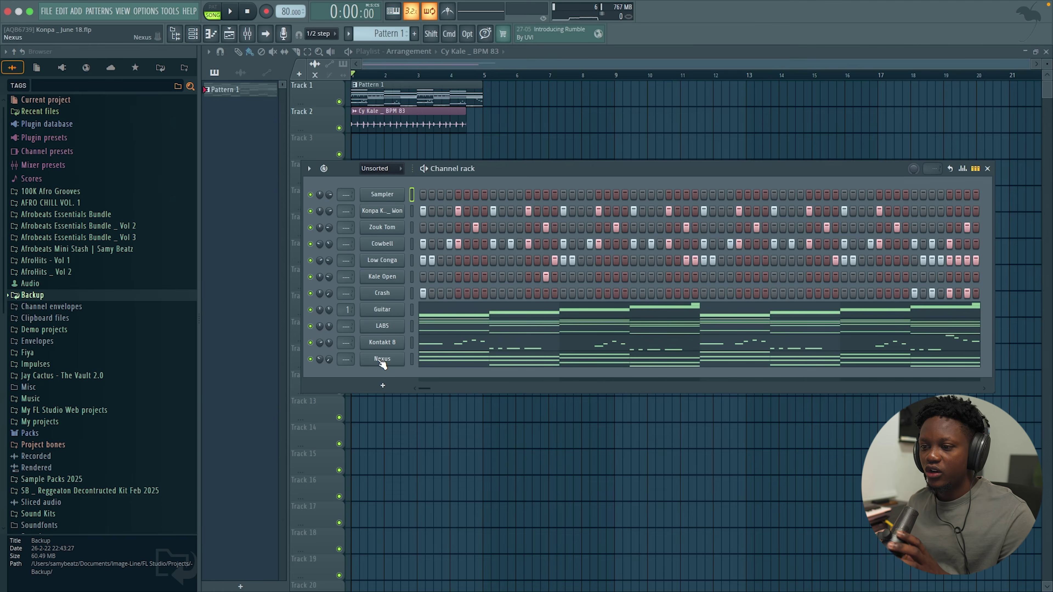
- Clone the Nexus channel and bring the clone's plugin window fully into view
right_click(378, 359)
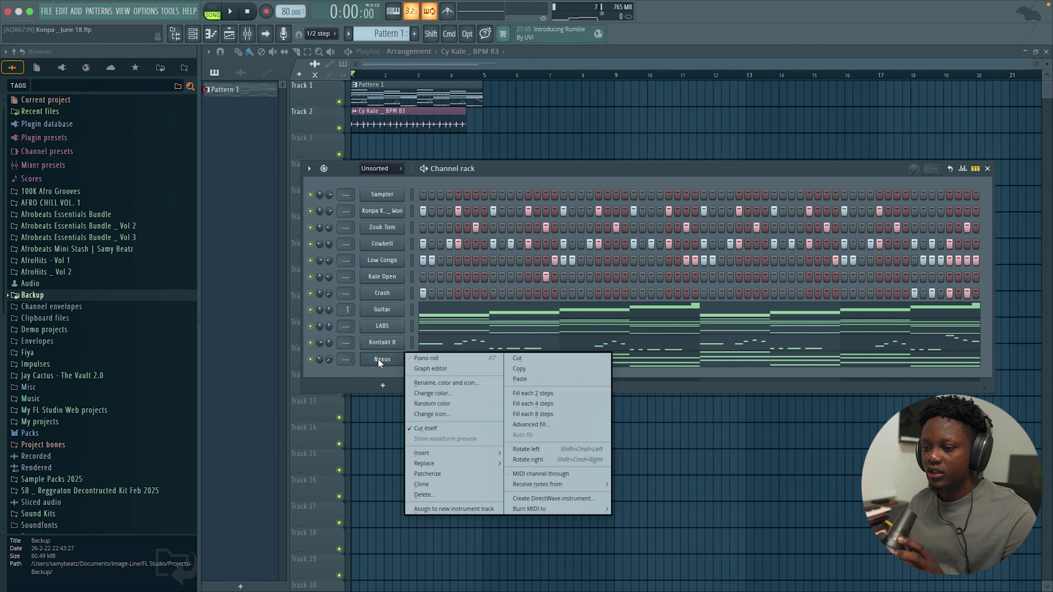
left_click(423, 484)
left_click(397, 377)
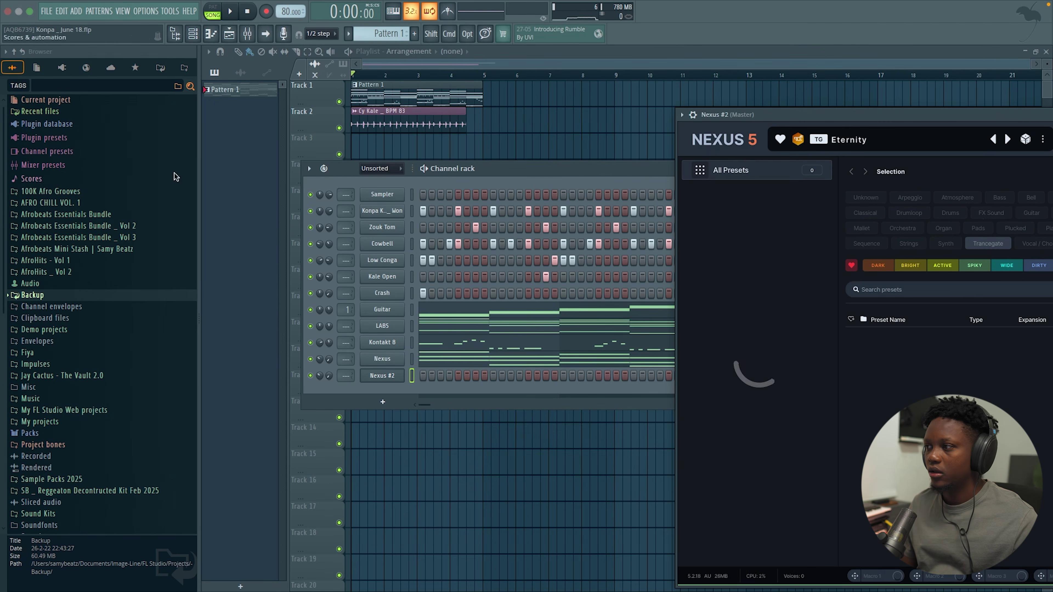
left_click_drag(921, 117, 513, 64)
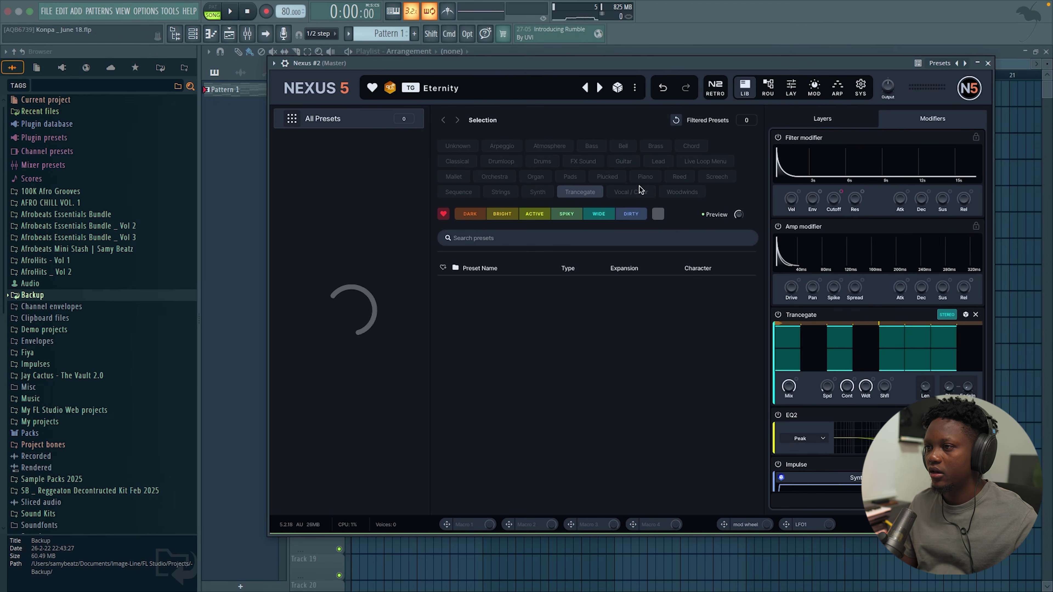
- Audition Plucked presets in the cloned Nexus, load Ashes, and close the plugin window
left_click(607, 176)
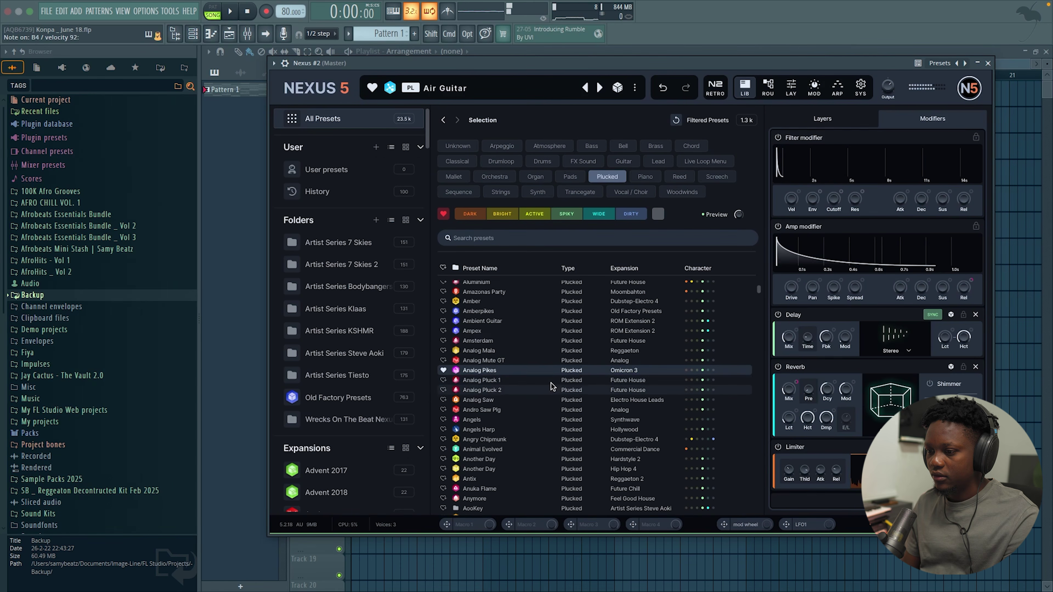
scroll(559, 376, "down", 3)
scroll(559, 376, "down", 4)
left_click(519, 426)
left_click(513, 415)
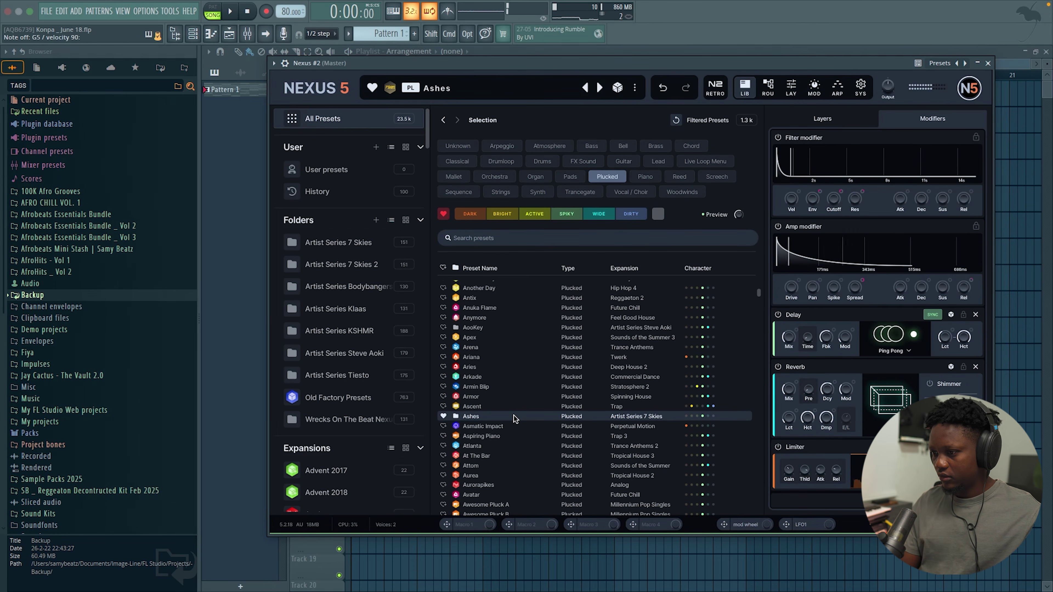
left_click(979, 64)
- Record a two-bar pluck melody on Nexus #2 and repeat it across bars 3 and 4 with a varied ending
left_click_drag(331, 376, 330, 371)
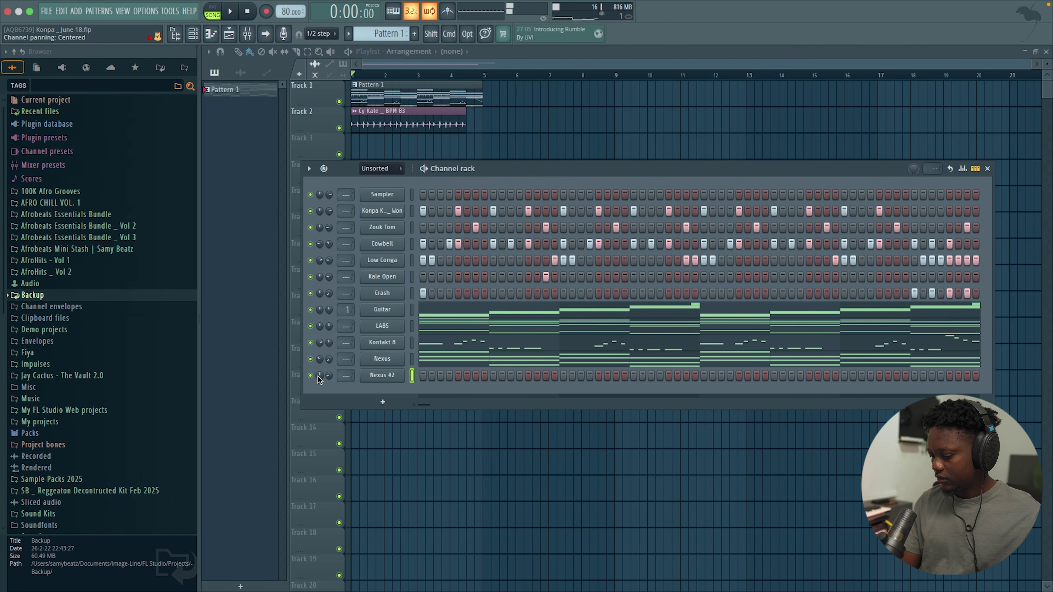
key("space")
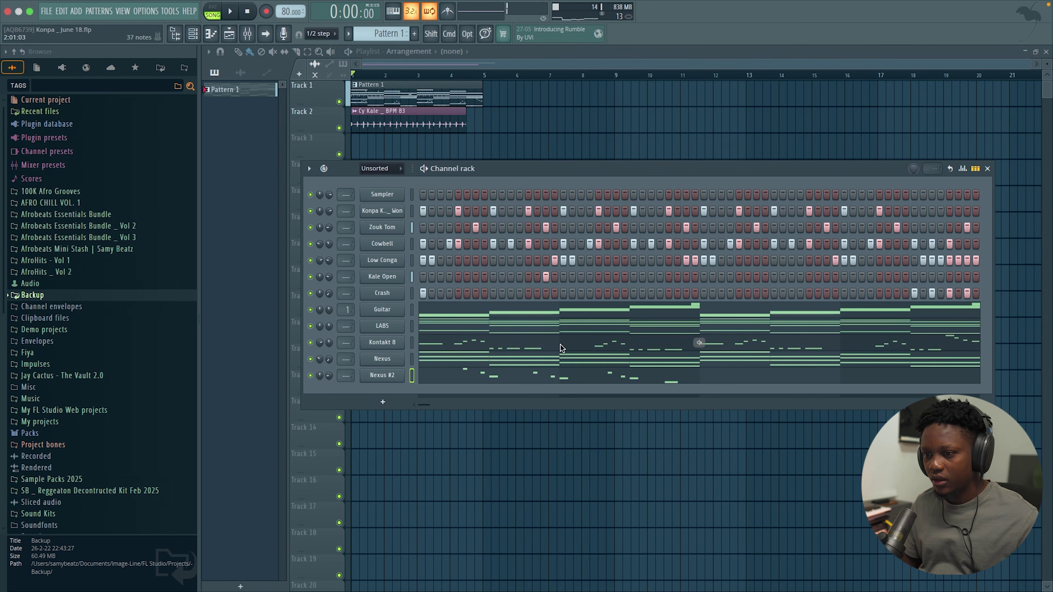
key("F7")
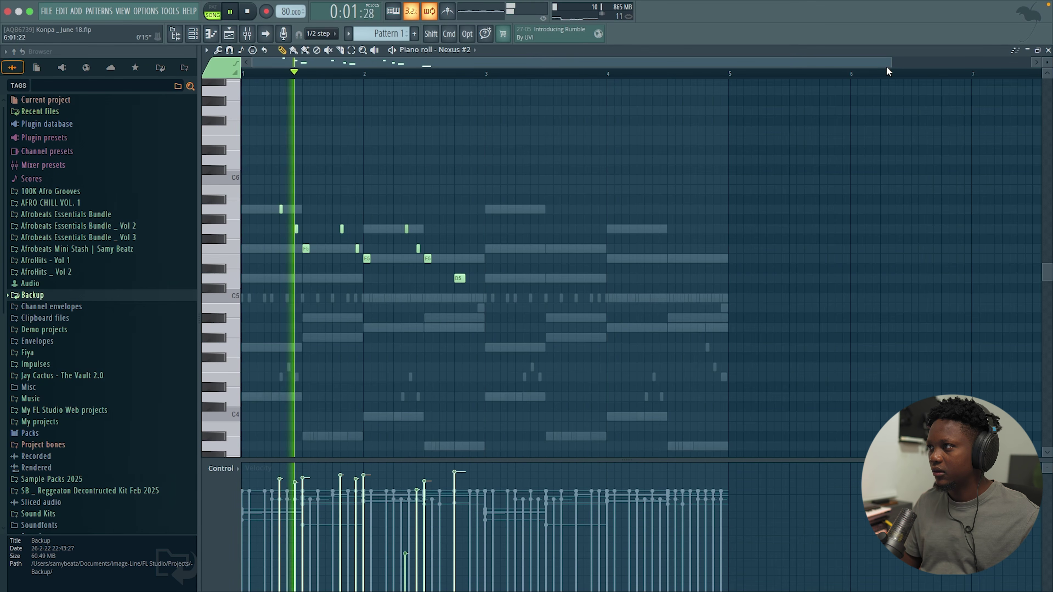
left_click_drag(891, 63, 520, 141)
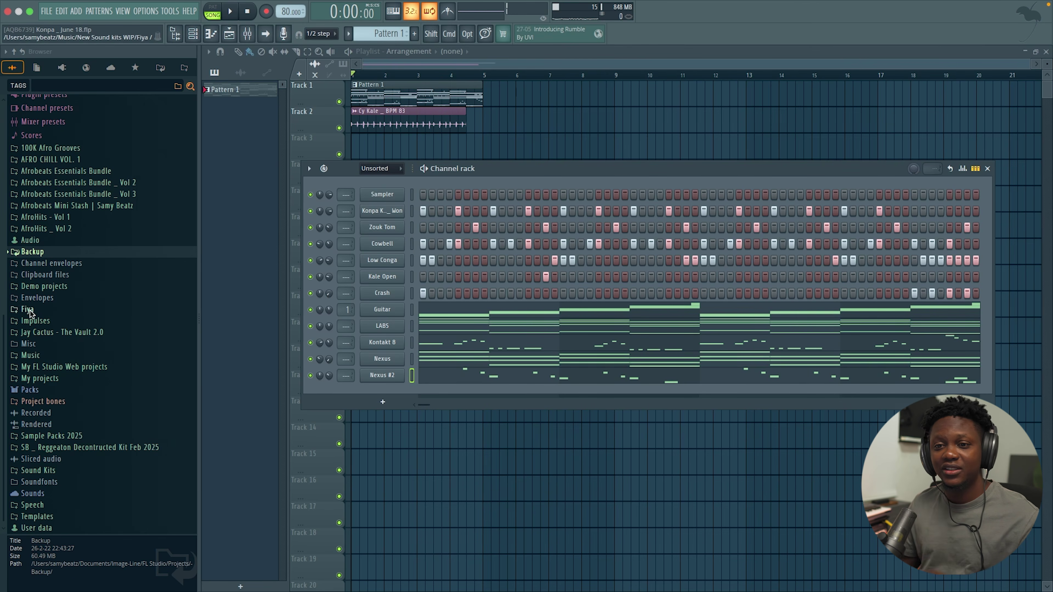
- Add the Gwo Vant Bass sample from the Fiya Bonus folder as a new channel below Nexus #2
left_click(29, 310)
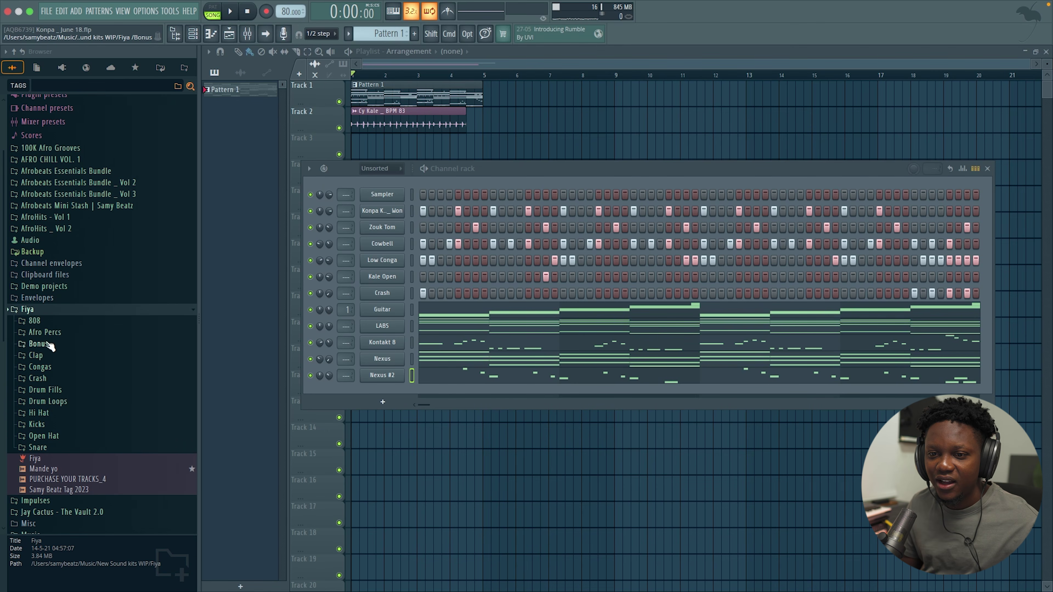
left_click(40, 344)
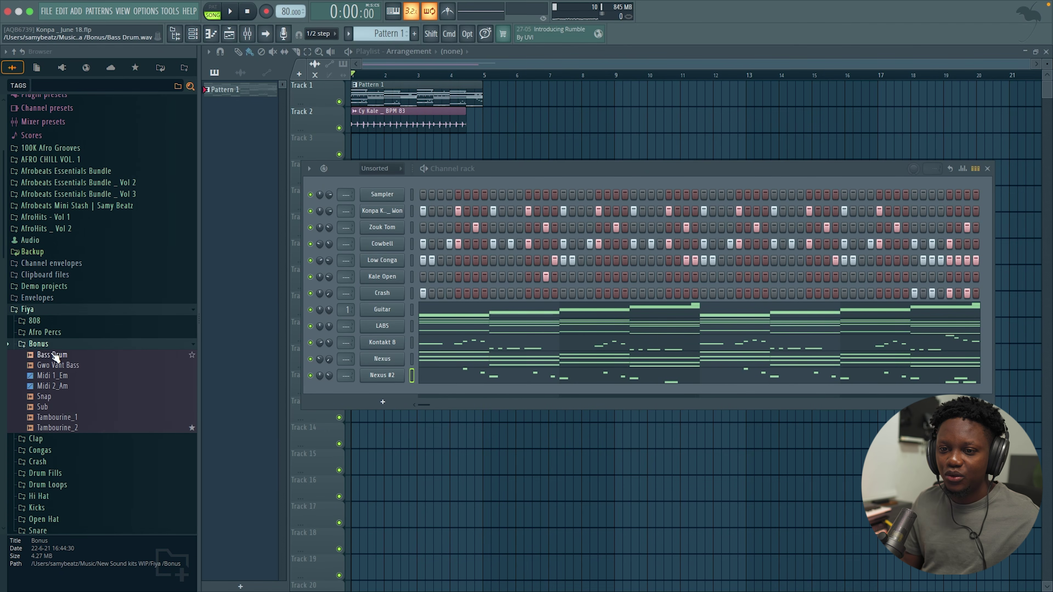
left_click_drag(50, 366, 382, 392)
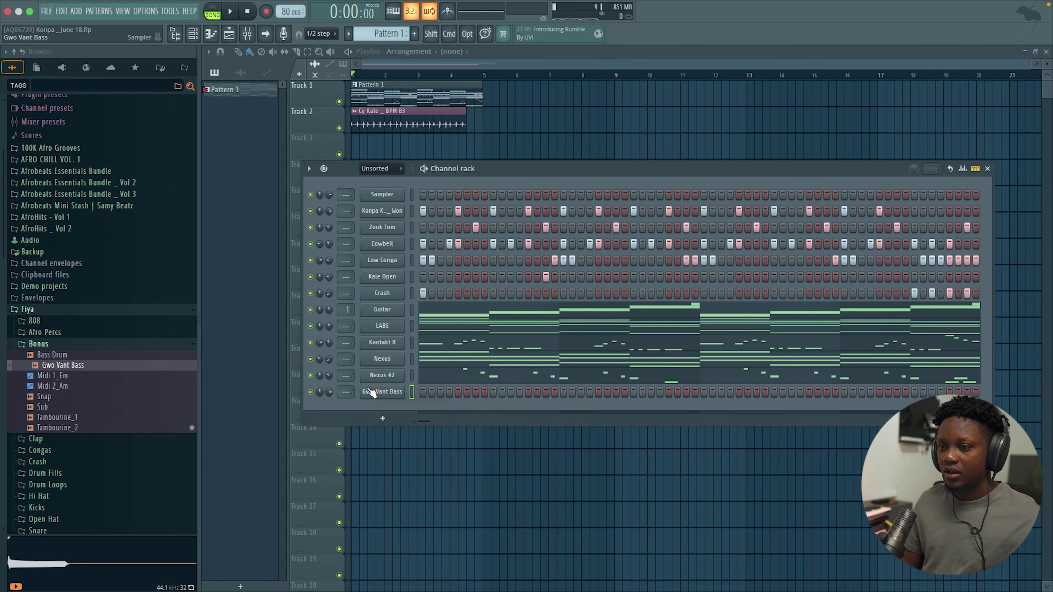
- Enable the Gwo Vant Bass volume envelope with full hold and 0% sustain, and close the sampler after checking its sample settings
left_click(382, 392)
left_click(338, 210)
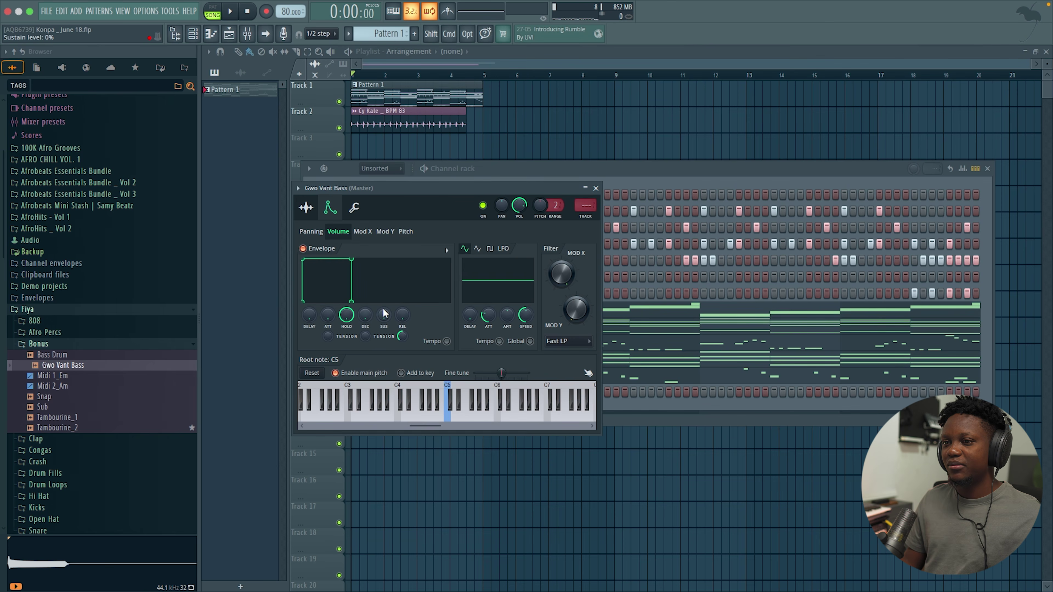
left_click(307, 209)
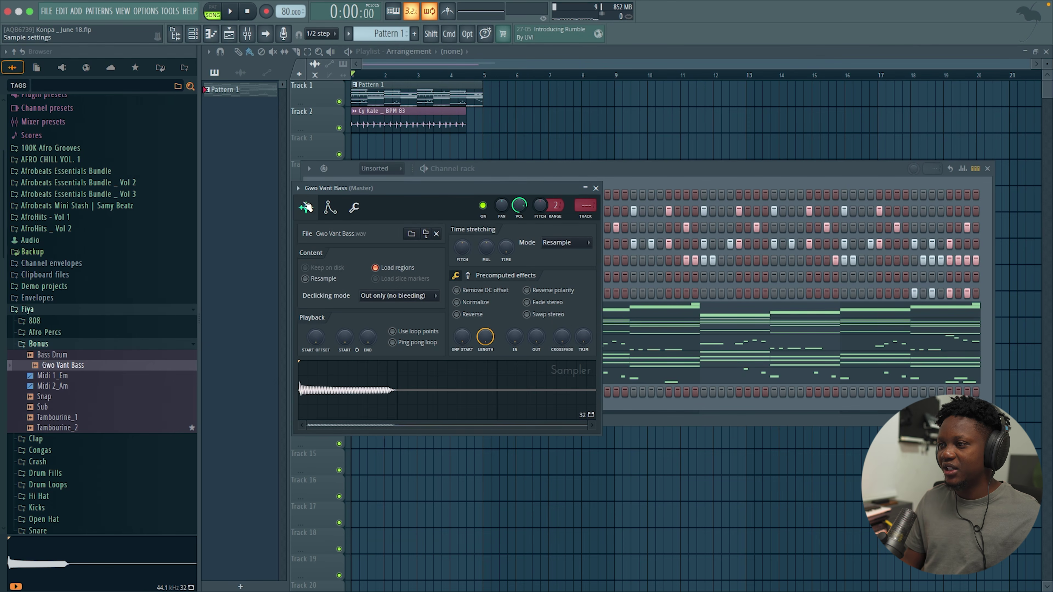
left_click(596, 187)
- Start the Gwo Vant Bass line in the piano roll with a D4 at the start of bar 1 and a D5 before beat 3
key("space")
right_click(401, 384)
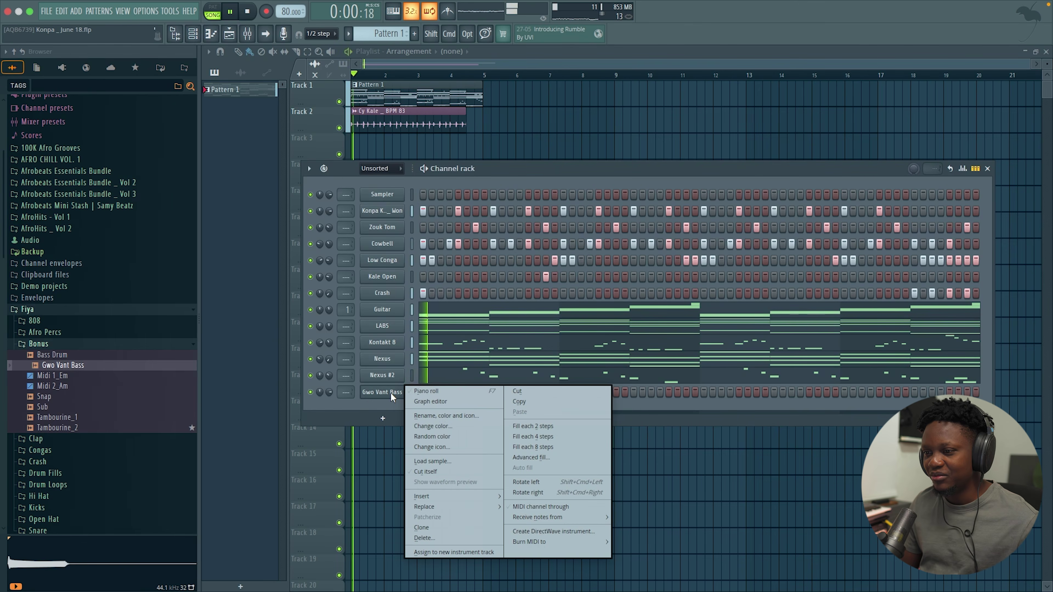
left_click(427, 392)
key("space")
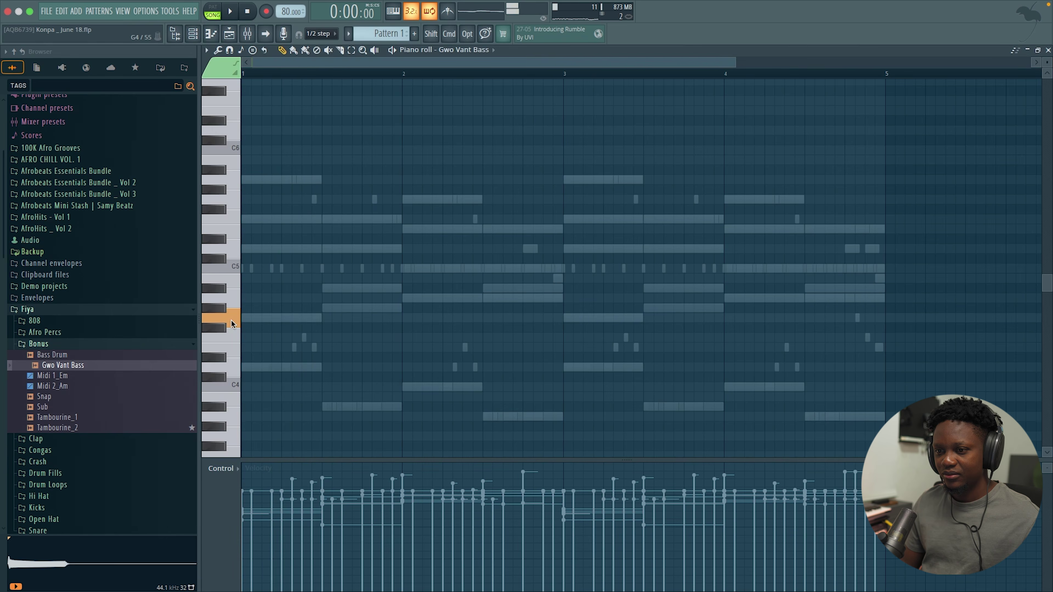
key("space")
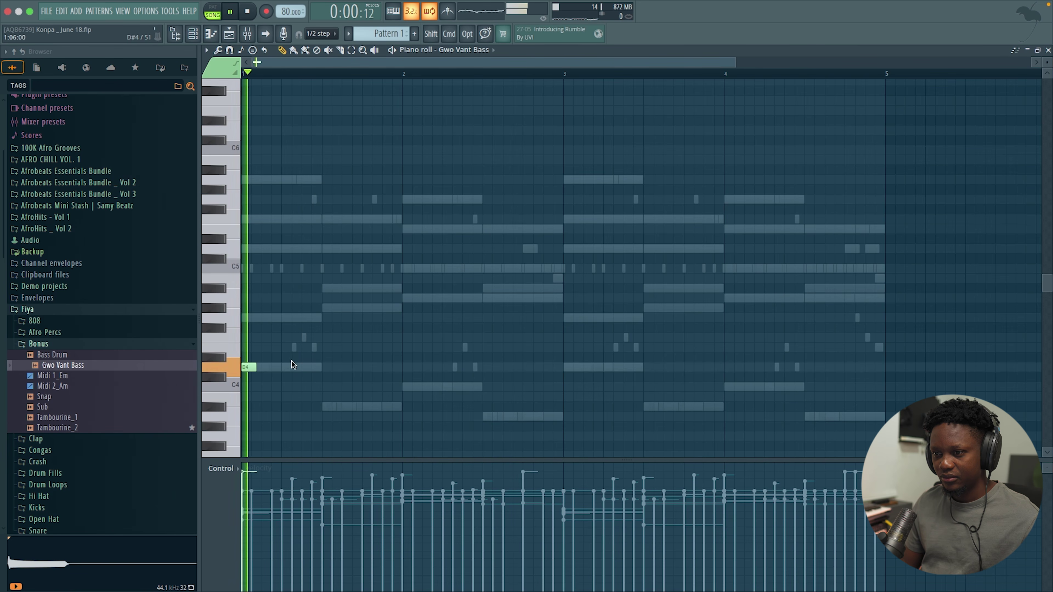
key("space")
left_click_drag(318, 367, 307, 253)
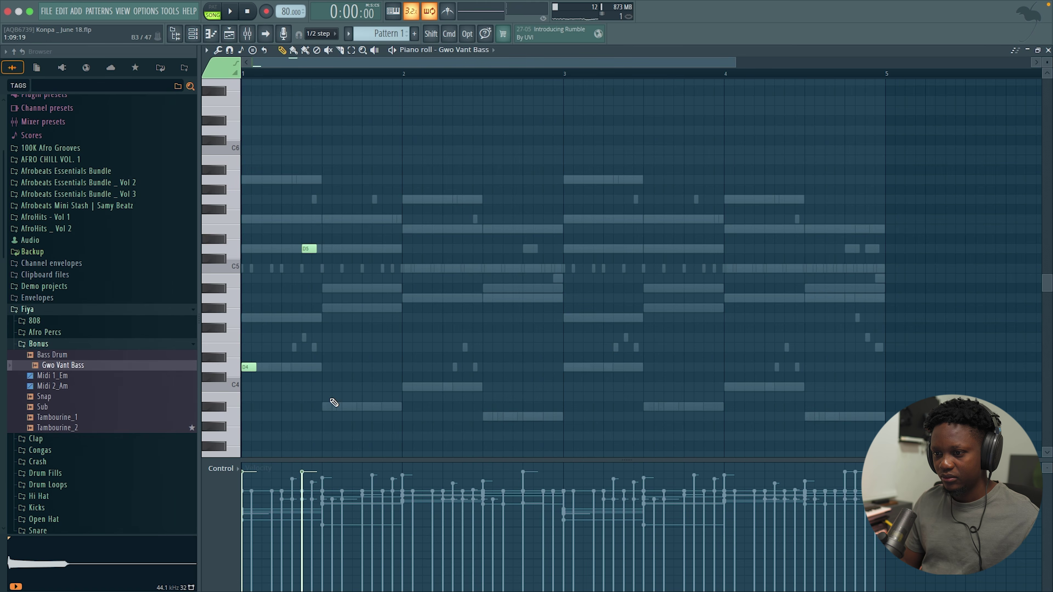
- Add two short A#3 bass notes from beat 3 of bar 1 and raise both an octave to A#4
key("space")
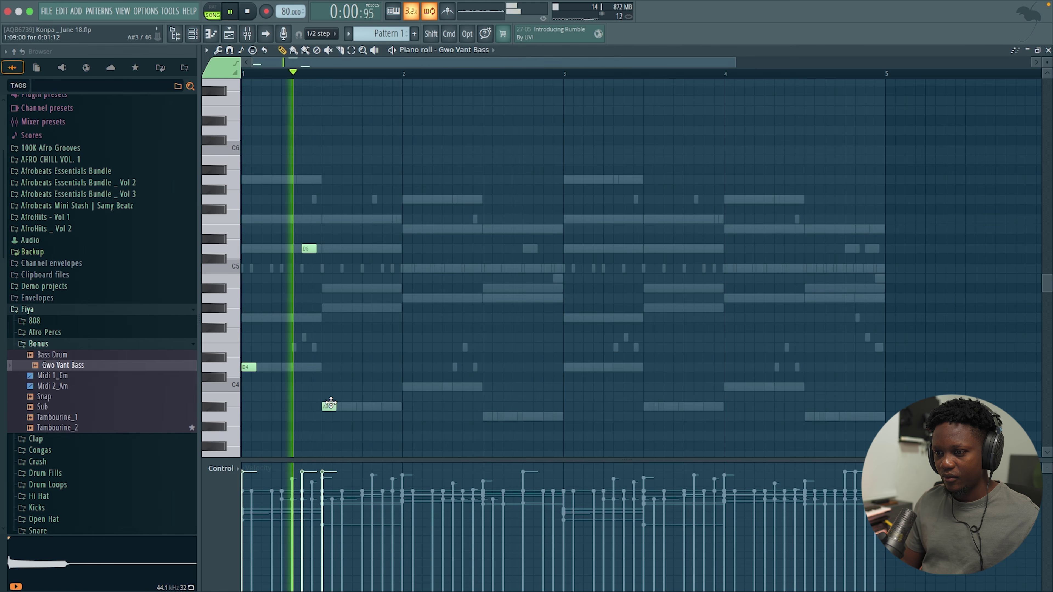
left_click(350, 408)
left_click_drag(349, 408, 344, 408)
left_click(360, 396)
key("space")
key("space")
left_click_drag(367, 396, 306, 399)
key("ctrl+Up")
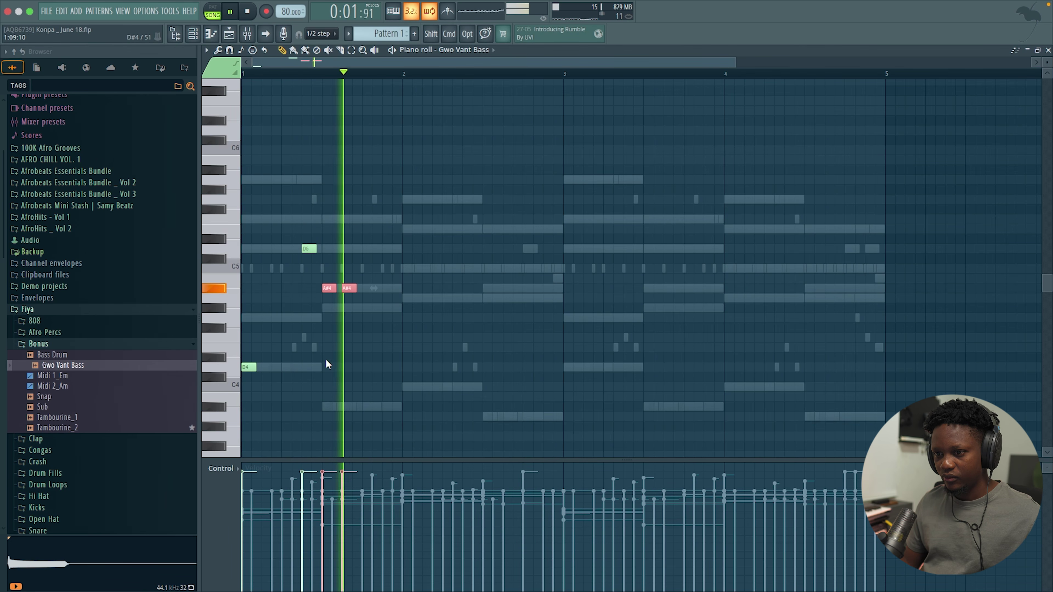
- Lengthen the opening D4 and add a C4 of the same length at the start of bar 2
key("space")
key("space")
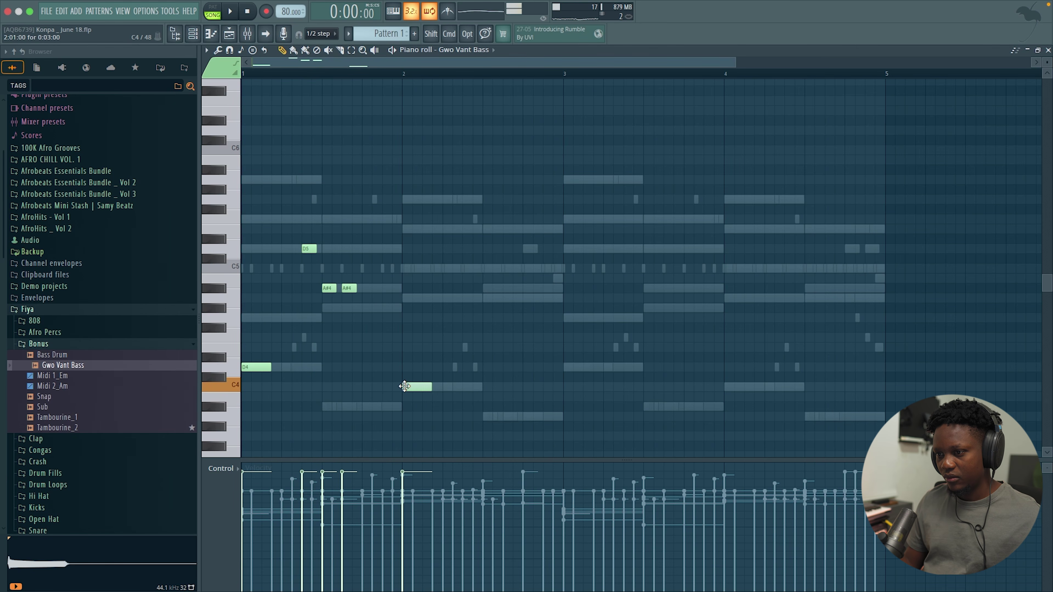
key("space")
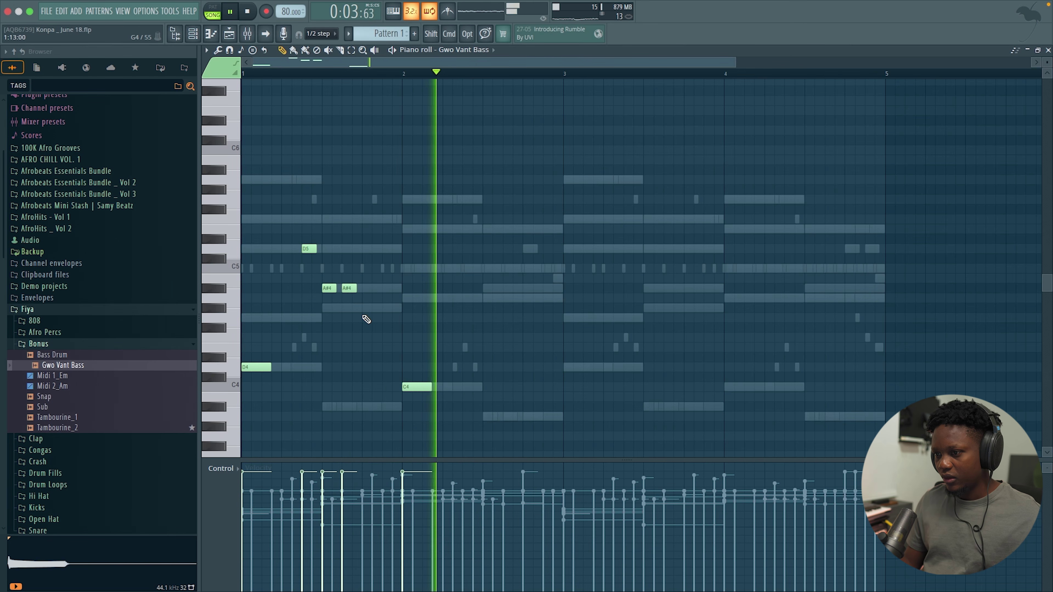
- Copy the D5 and two A#4 notes from bar 1 into bar 2 and lower the copies by a semitone
left_click_drag(374, 305, 402, 266)
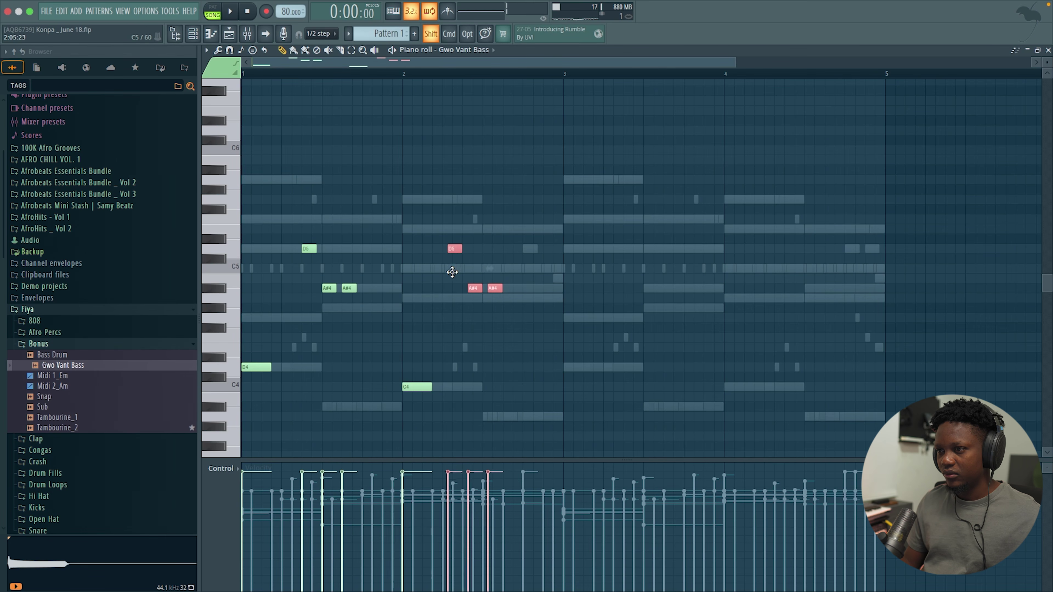
left_click_drag(477, 273, 457, 267)
key("space")
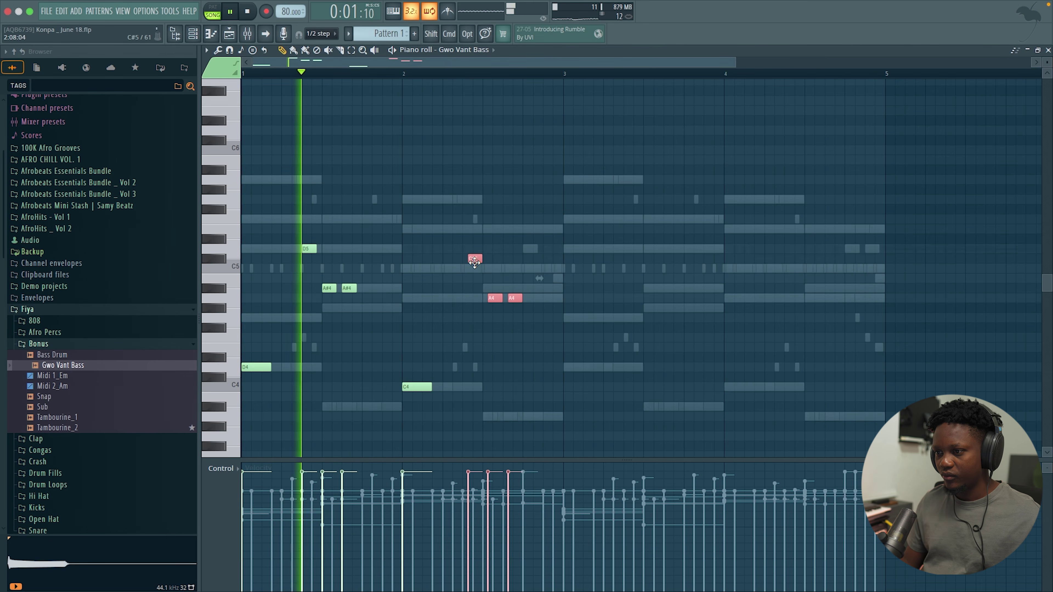
left_click(499, 301)
key("space")
key("space")
- Shift the three copied notes so the A4 pair starts on beat 3 of bar 2, and lower the first note to C5
left_click_drag(520, 317, 452, 254)
key("shift+Right")
left_click(508, 278, "super")
left_click_drag(466, 259, 467, 270)
key("space")
- Add a short A3 bass note halfway through beat 4 of bar 2 and play the line back
left_click_drag(536, 417, 542, 417)
key("space")
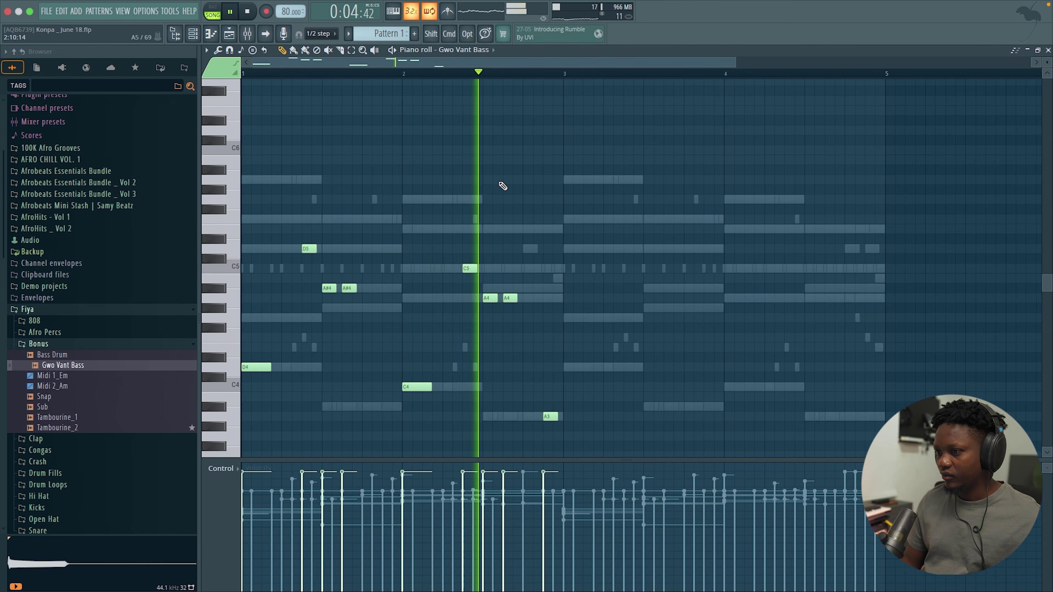
key("space")
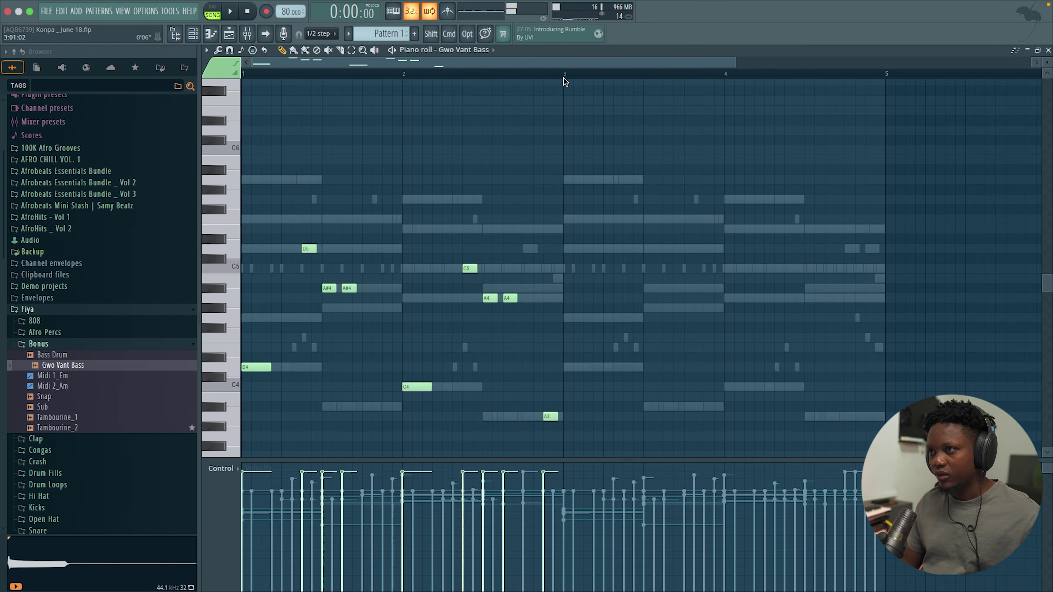
- Duplicate the two-bar bass line into bars 3 and 4 and listen to the repeat
left_click_drag(565, 77, 242, 75)
key("super+b")
key("space")
key("space")
key("space")
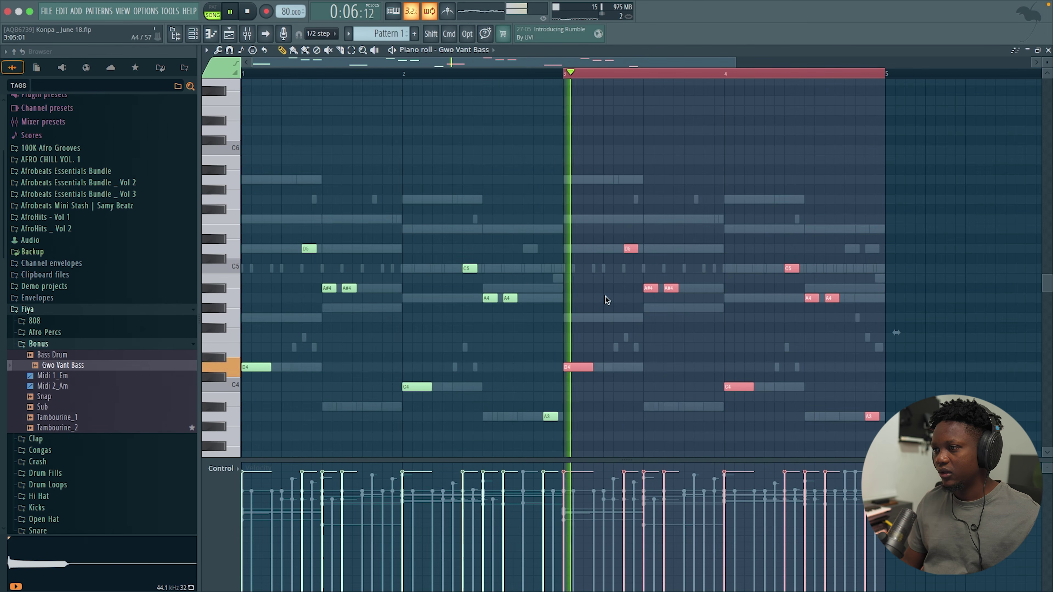
left_click(604, 253, "super")
key("space")
key("space")
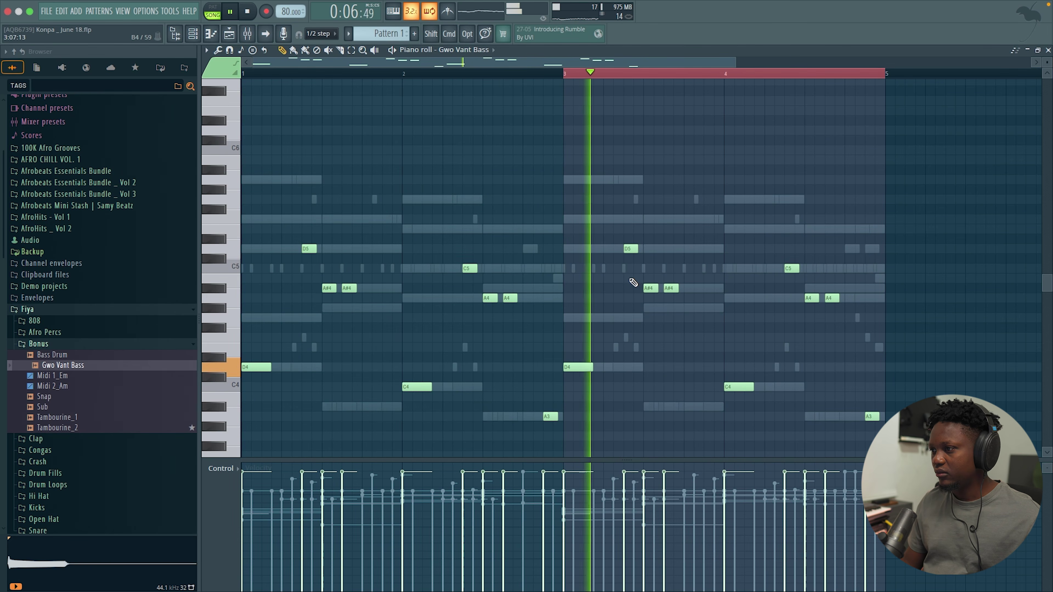
- Add two very short D4 bass notes starting on beat 2 of bar 3
key("space")
key("space")
key("space")
left_click(607, 368)
left_click_drag(616, 367, 612, 367)
key("space")
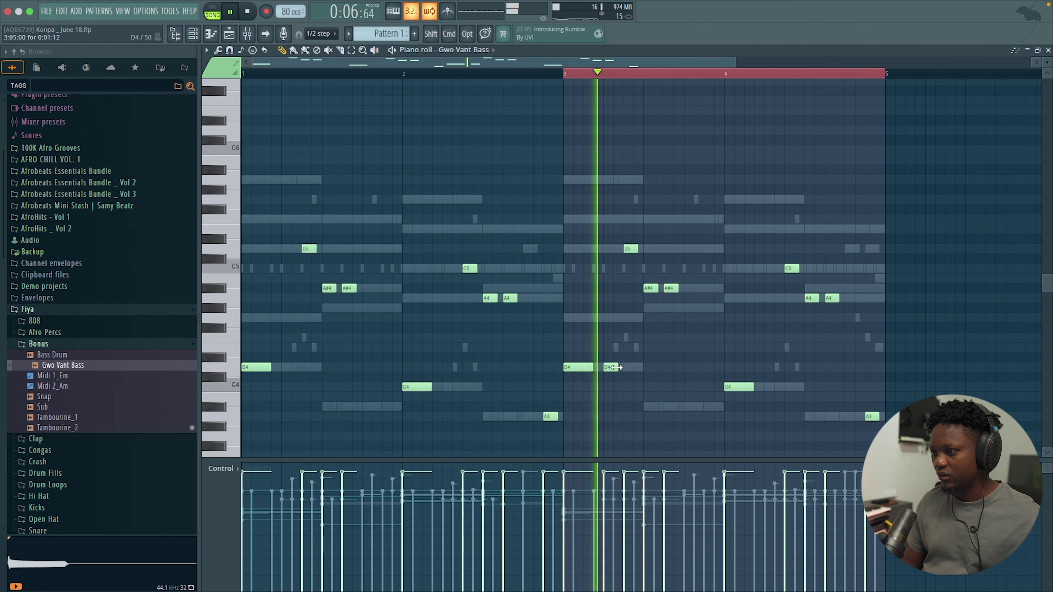
key("space")
left_click(617, 367)
key("space")
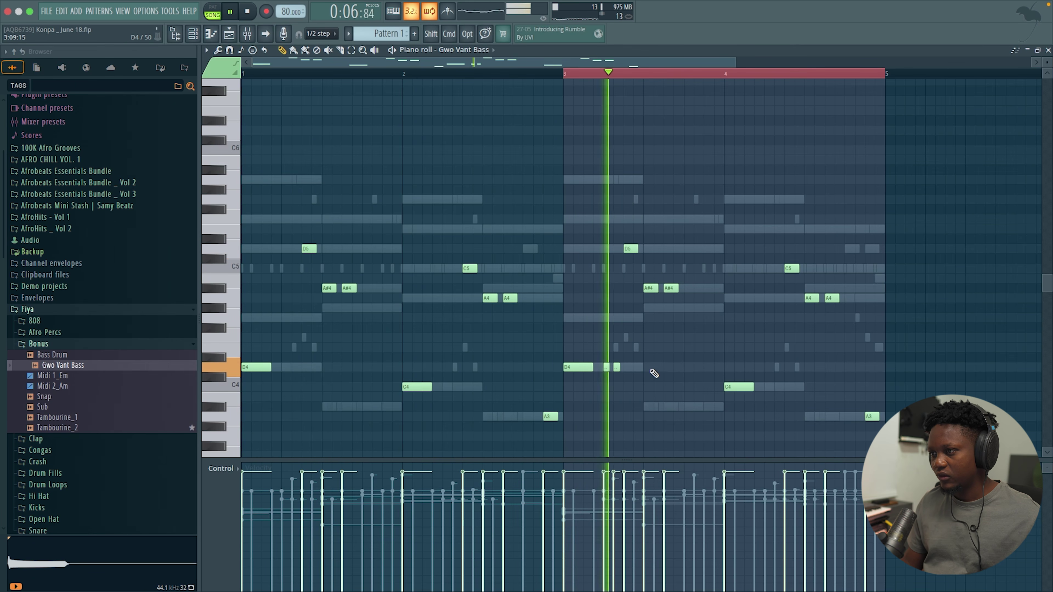
key("space")
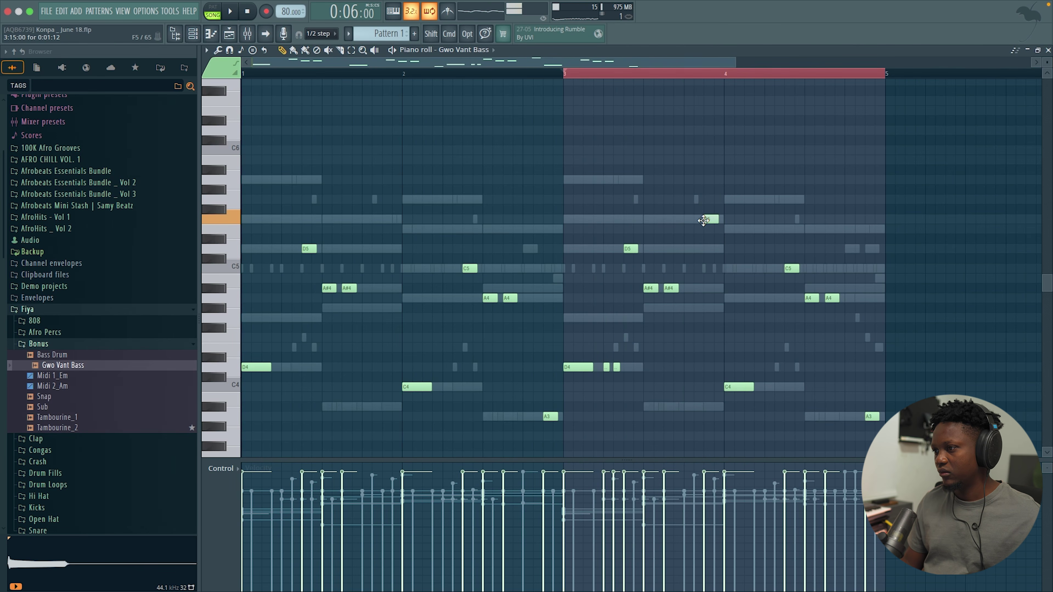
- Try the extra bass note near the end of bar 3 at G#4 and G#5, and settle on A#4
left_click_drag(705, 219, 712, 309)
key("space")
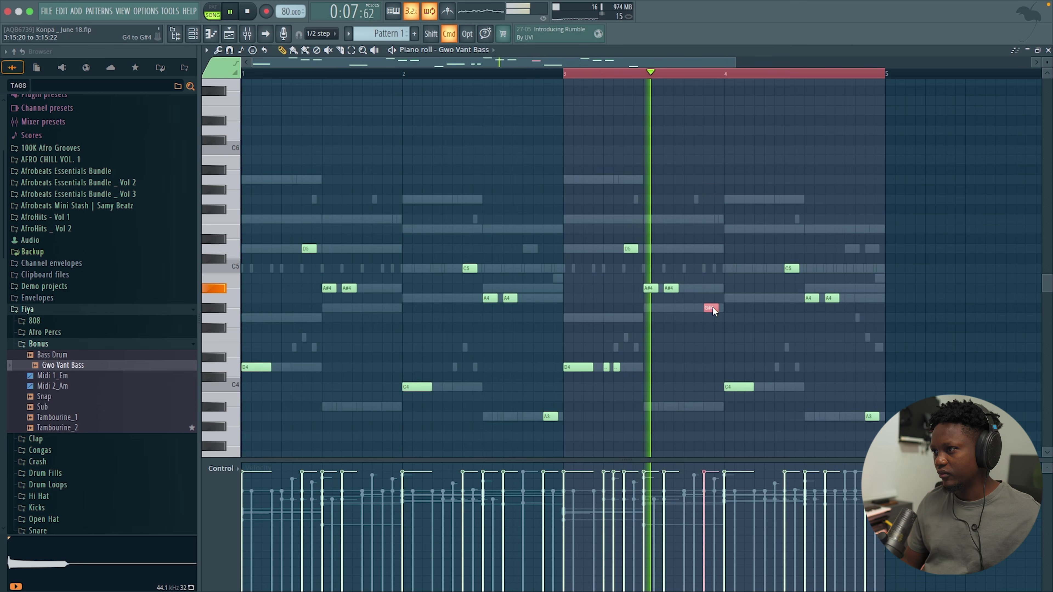
key("shift+Up")
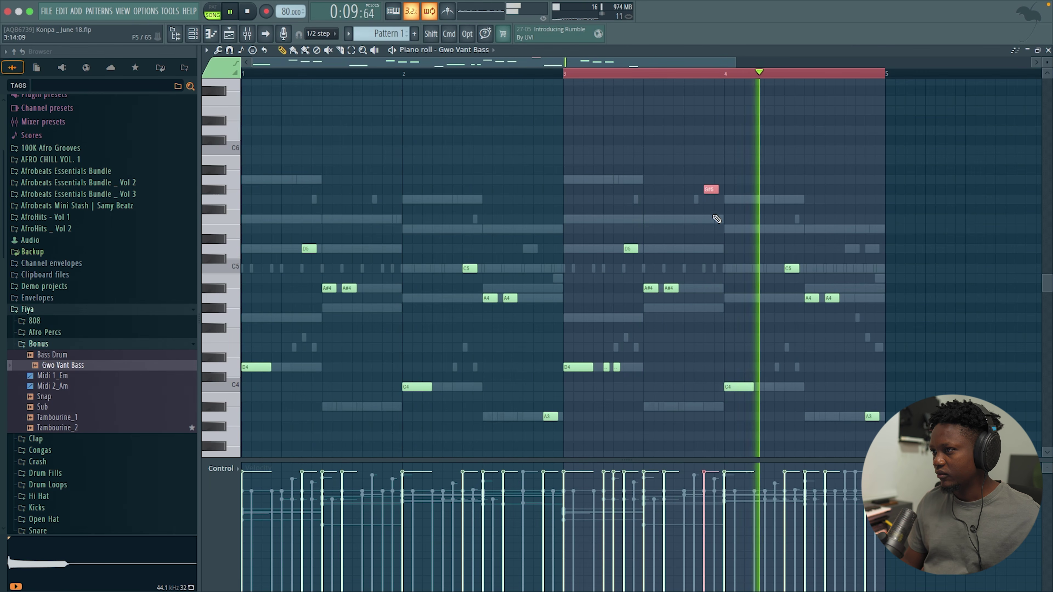
left_click_drag(708, 190, 707, 290)
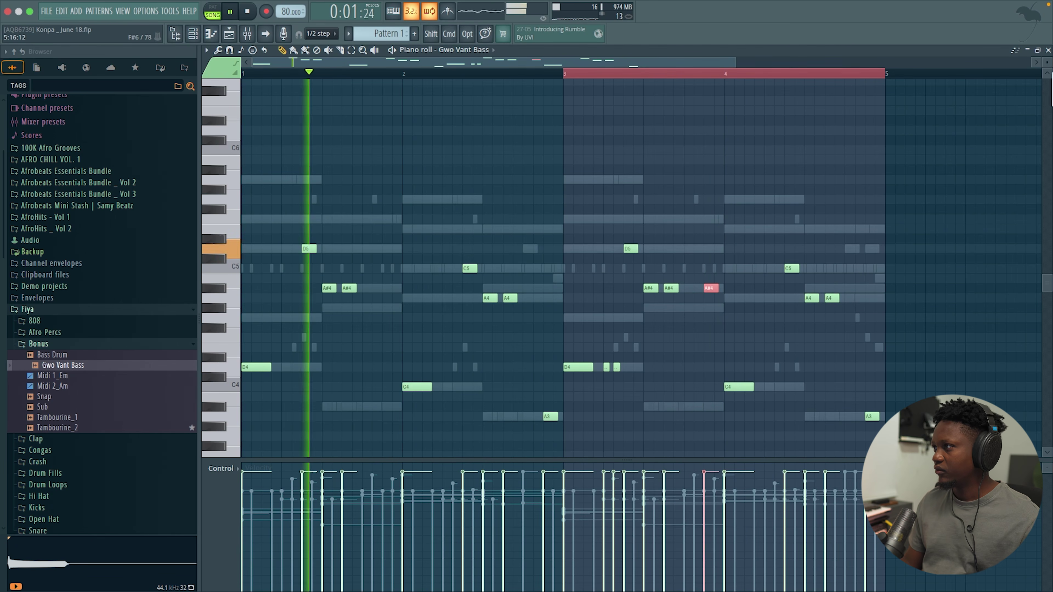
- Duplicate the Pattern 1 and Cy Kale clips in the playlist so they repeat from bar 5
key("F7")
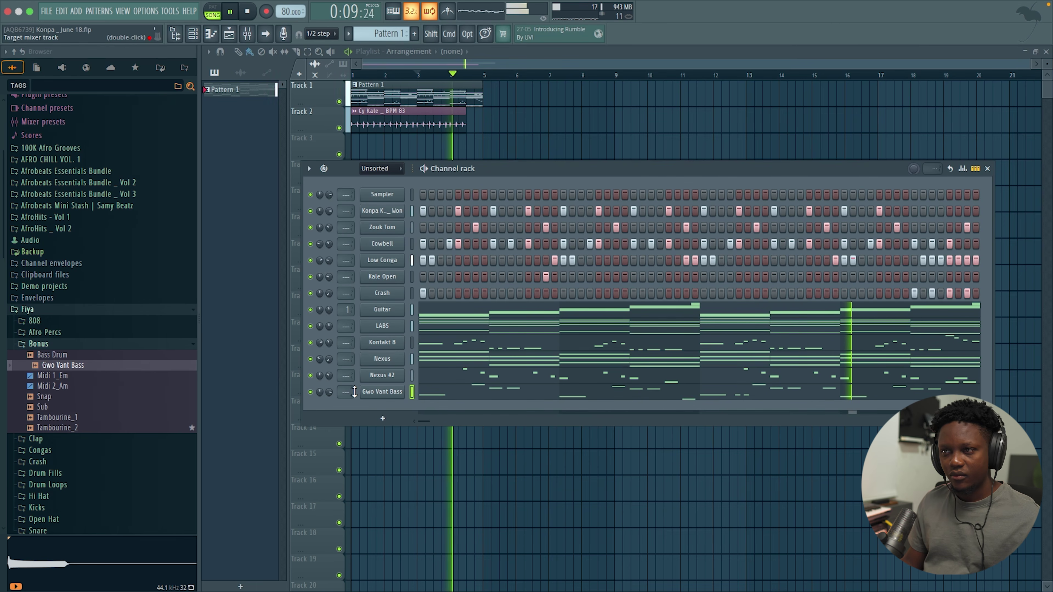
key("space")
left_click(422, 76)
left_click_drag(505, 147, 352, 81)
key("ctrl+b")
left_click(527, 189)
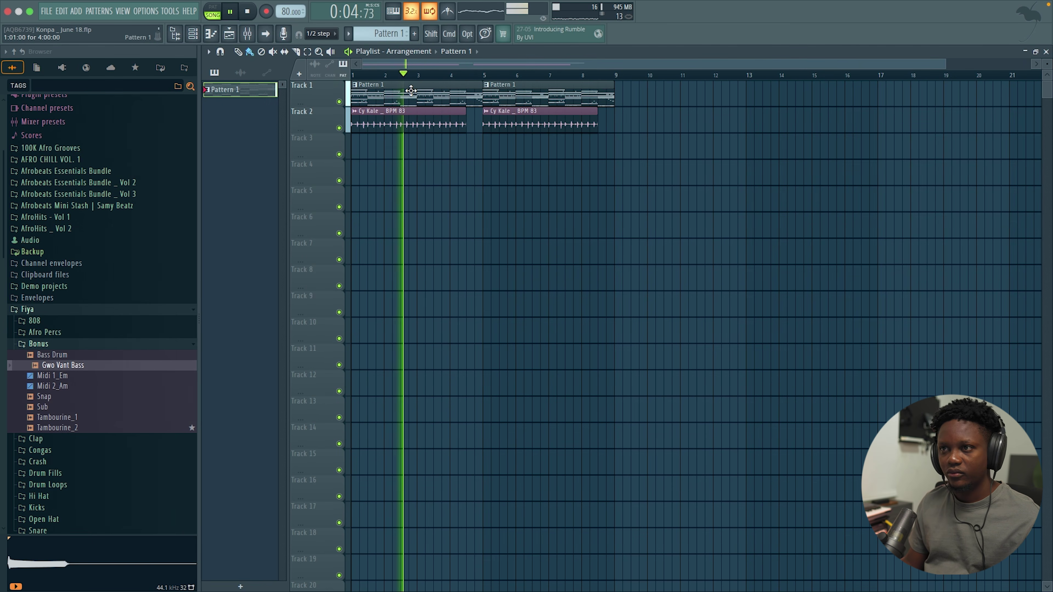
- Show all channels in the channel rack and move the Crash hits out of Pattern 1 into a new Pattern 2
left_click(192, 34)
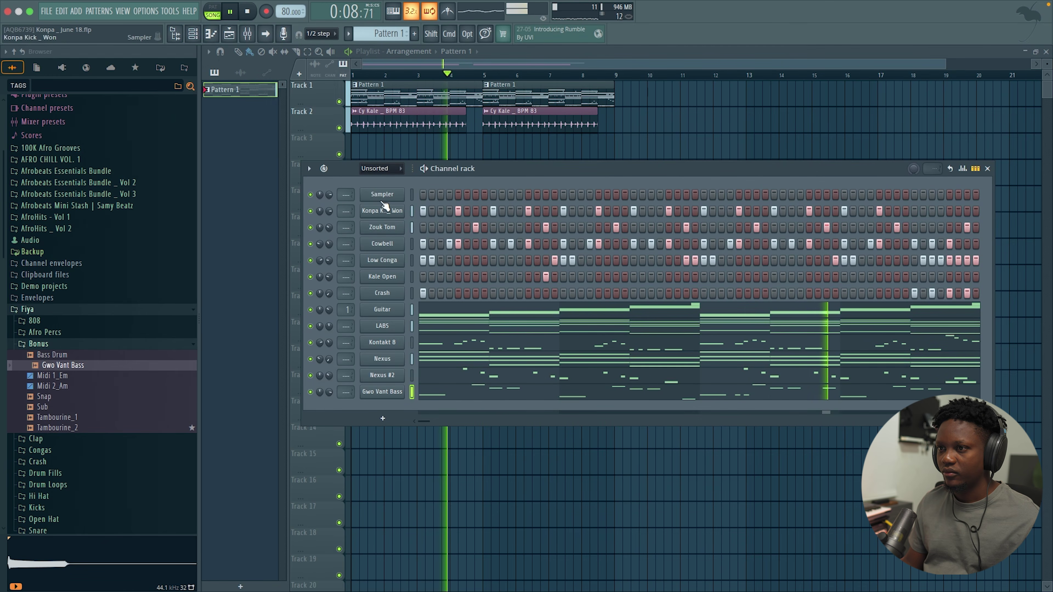
left_click(379, 168)
left_click(375, 186)
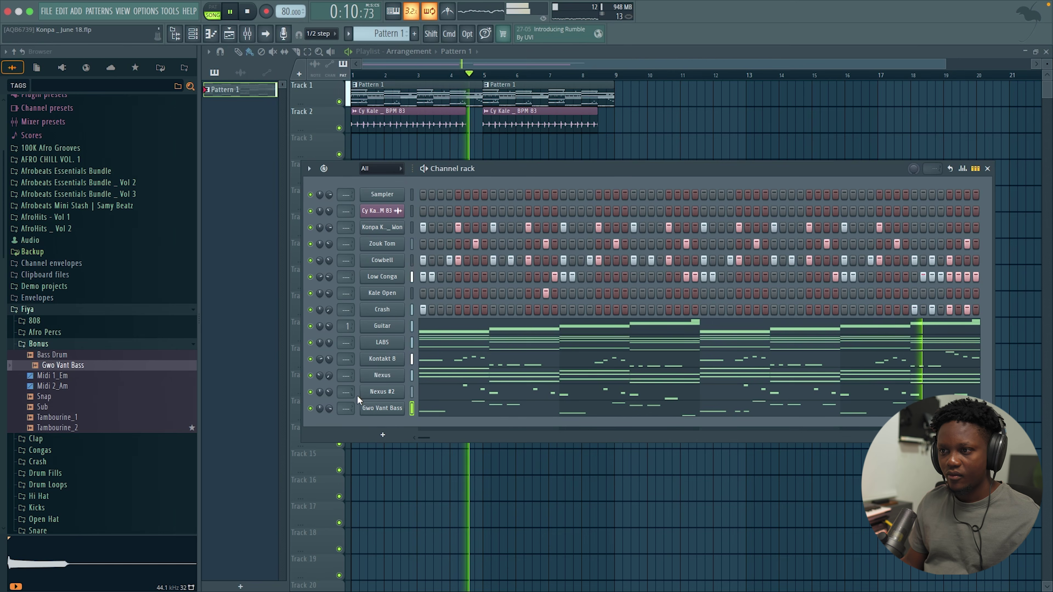
key("space")
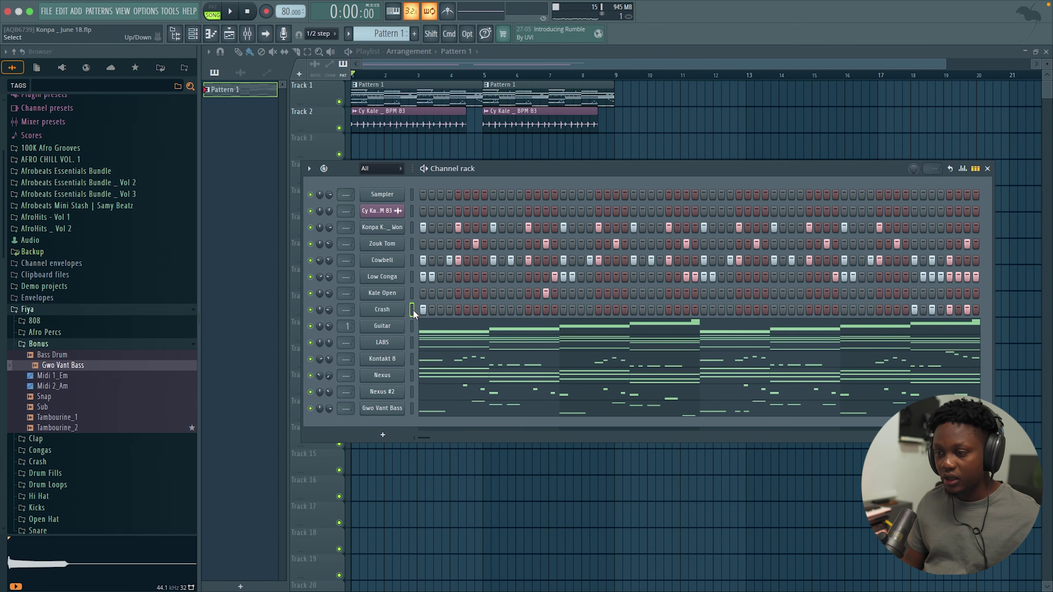
scroll(477, 155, "up", 1)
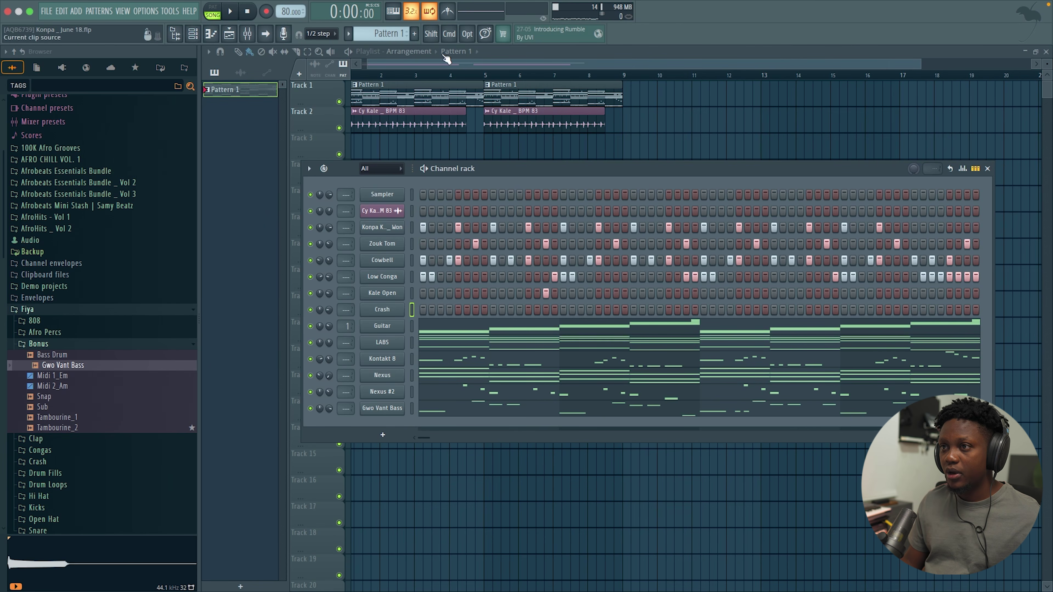
scroll(390, 35, "up", 1)
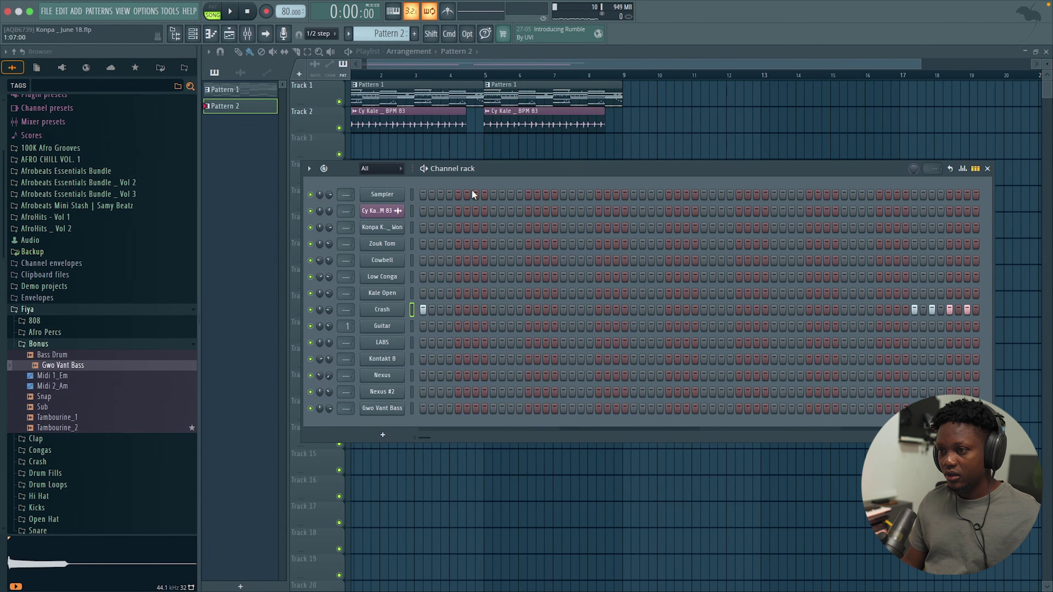
- Place Pattern 2 on Track 3 at bar 1 and extend the clip to bar 9
left_click(411, 154)
left_click_drag(411, 141, 359, 139)
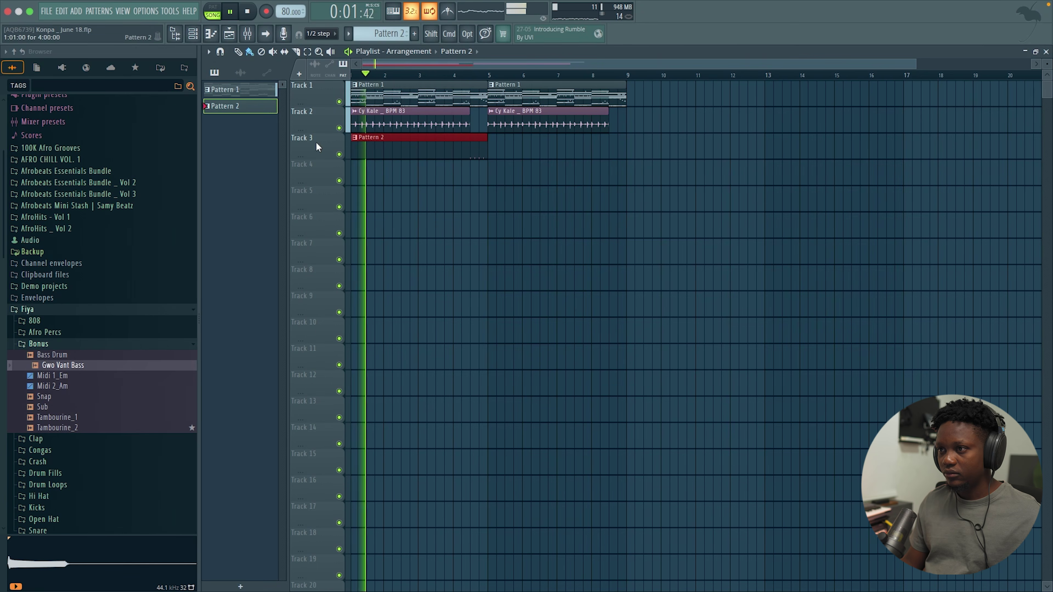
left_click_drag(489, 137, 629, 137)
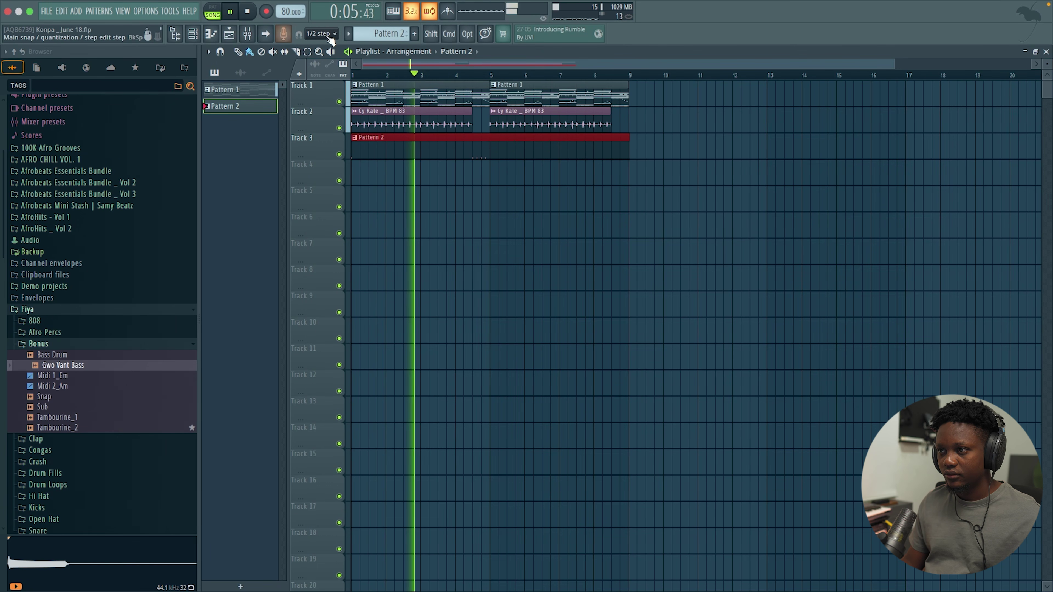
- Remove the Crash hit at the start of Pattern 2, add a C5 hit at the start of bar 5, and audition it
left_click(196, 34)
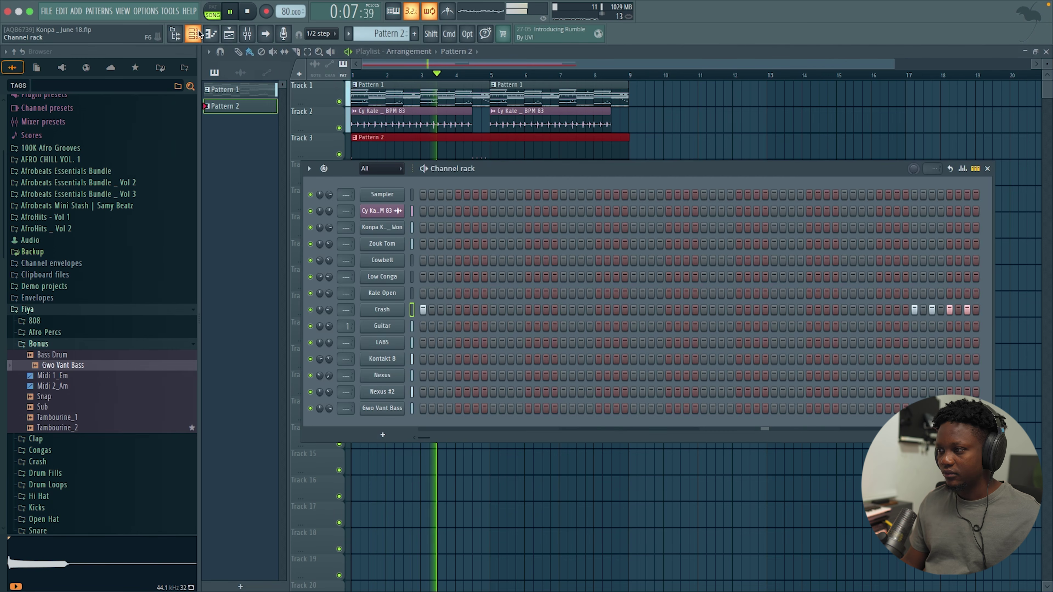
right_click(398, 309)
left_click(423, 308)
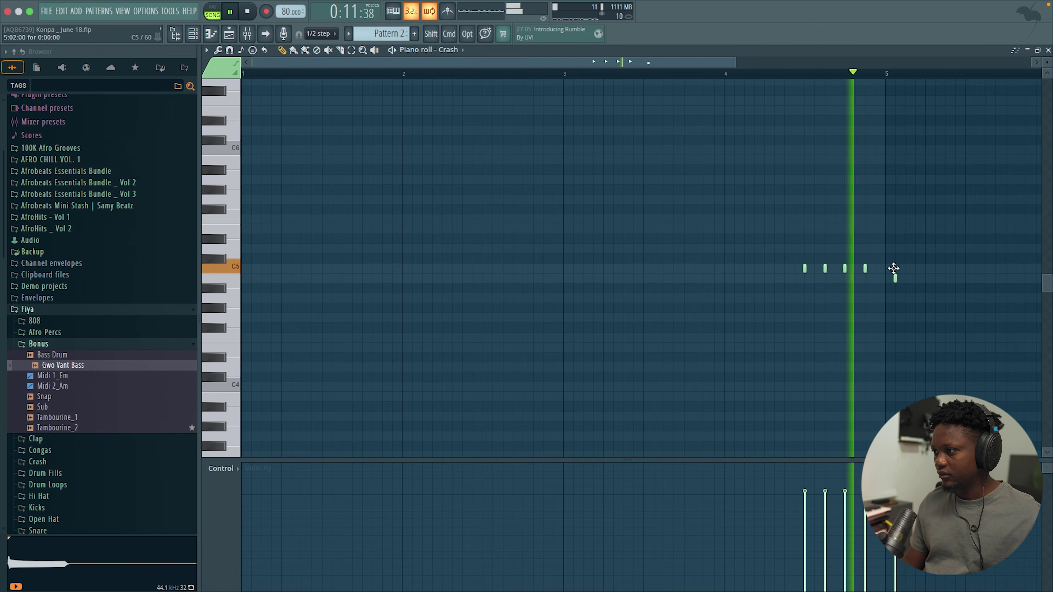
left_click(886, 266)
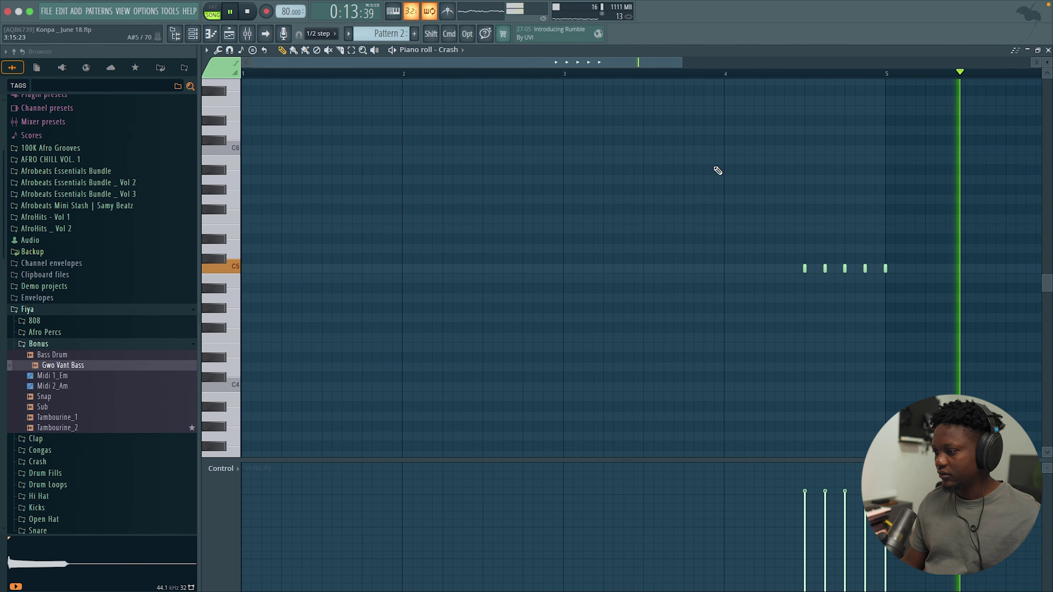
left_click(846, 502)
key("space")
key("space")
key("F7")
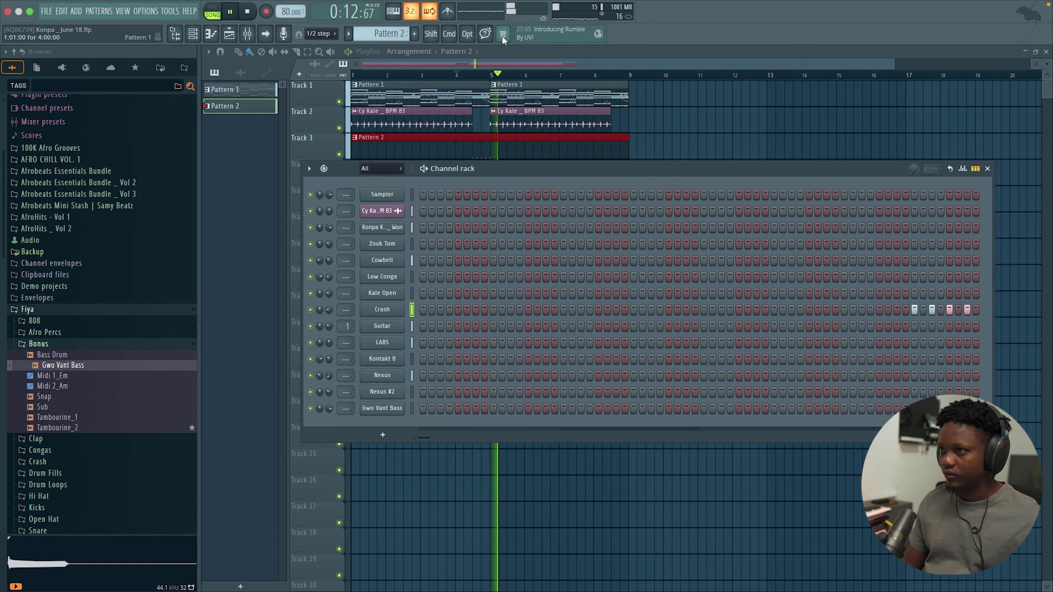
key("space")
key("F6")
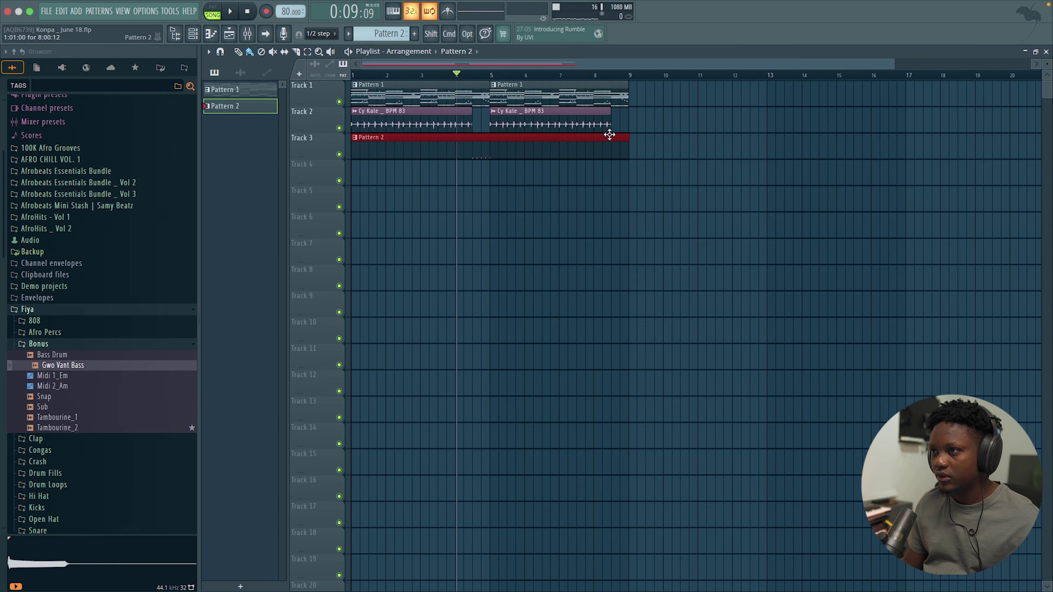
- Make the second Pattern 1 clip unique and clear the Konpa Kick hit on step 5 of the copy
left_click(494, 85)
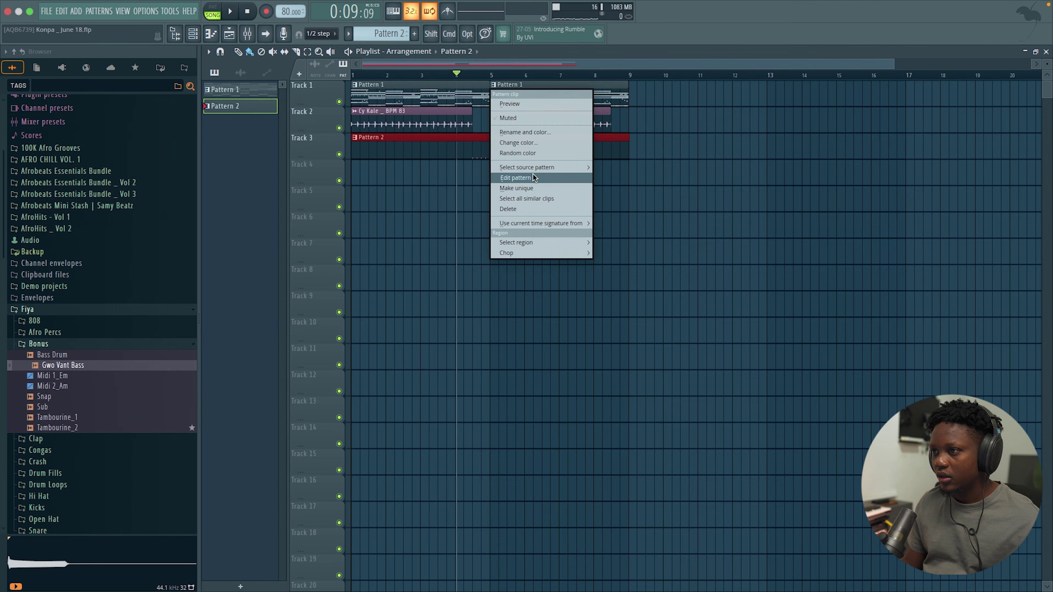
left_click(532, 189)
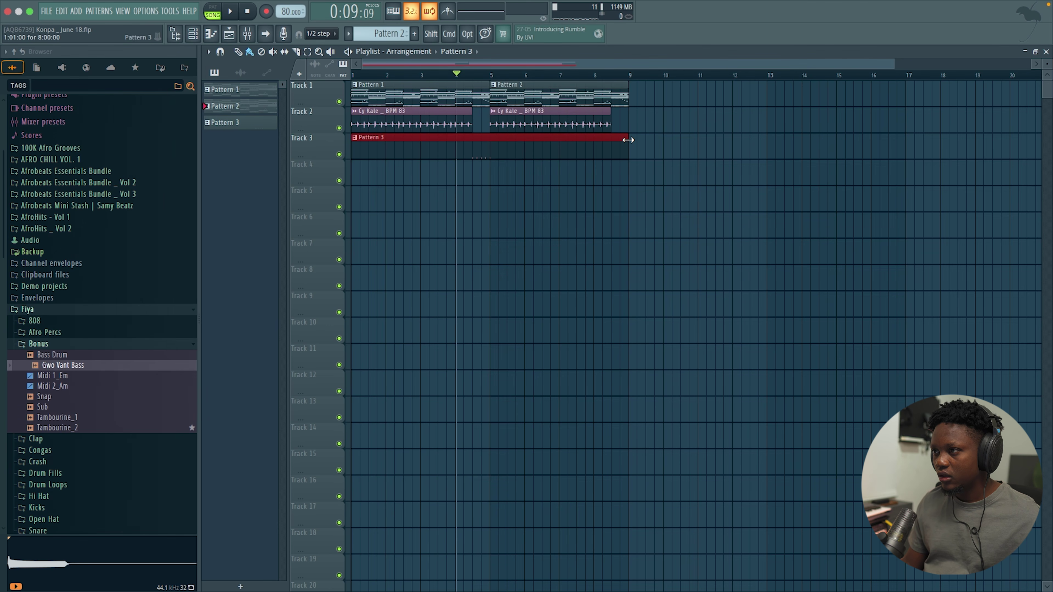
left_click(503, 86)
key("space")
key("F6")
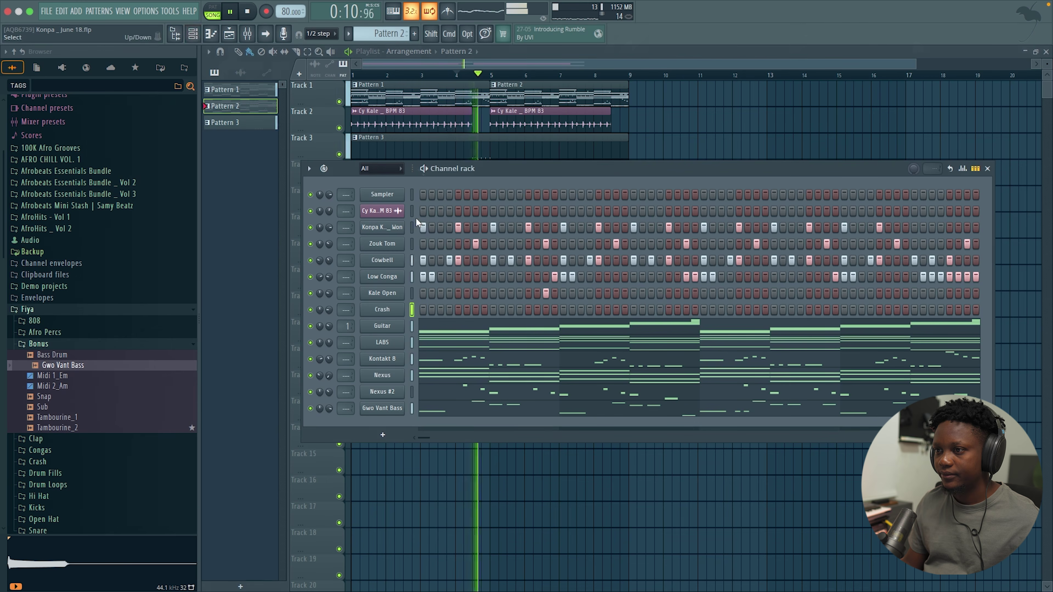
left_click(458, 227)
key("space")
- Set the snap to Line and trim the start of the second Cy Kale clip to 5:13, checking the transition
left_click_drag(493, 116, 517, 115)
key("space")
key("space")
key("space")
left_click(320, 34)
left_click(316, 45)
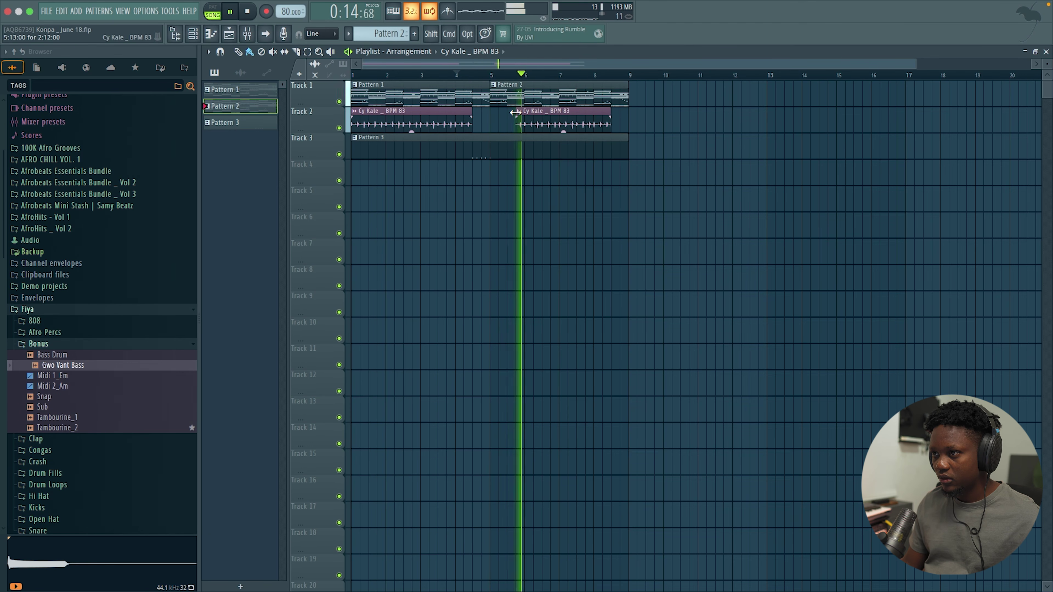
key("space")
key("space")
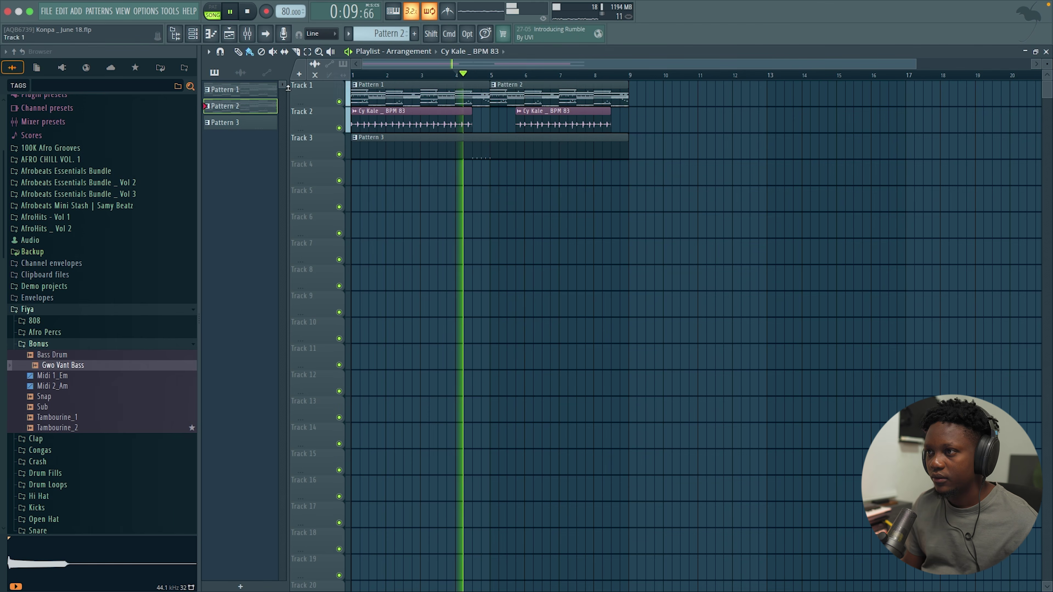
- Clear the Konpa Kick hits on steps 9 and 13 of Pattern 2 and audition the transition
double_click(500, 97)
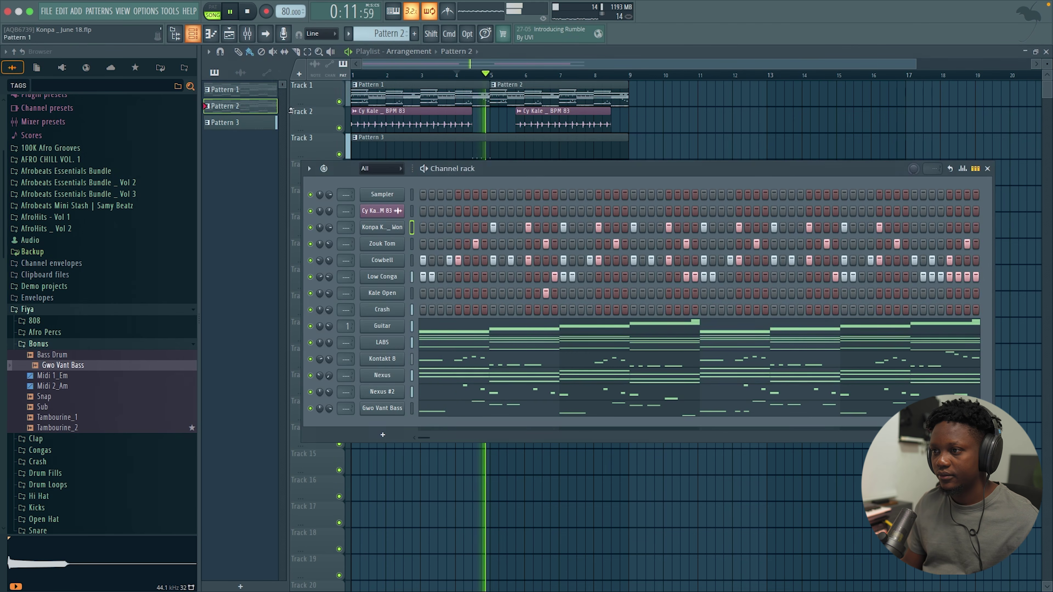
right_click(493, 227)
right_click(528, 228)
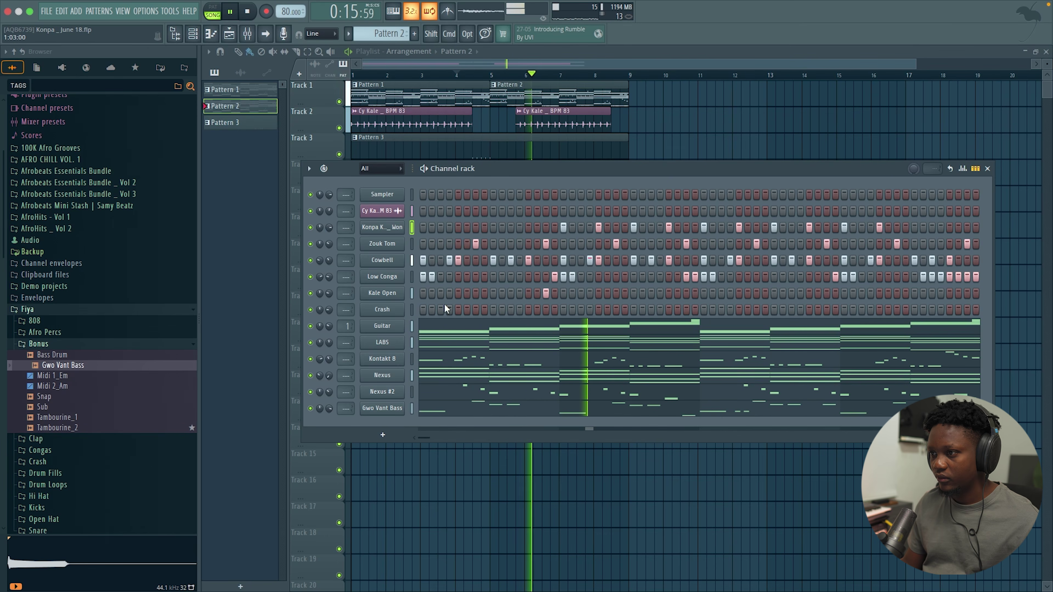
key("space")
key("space")
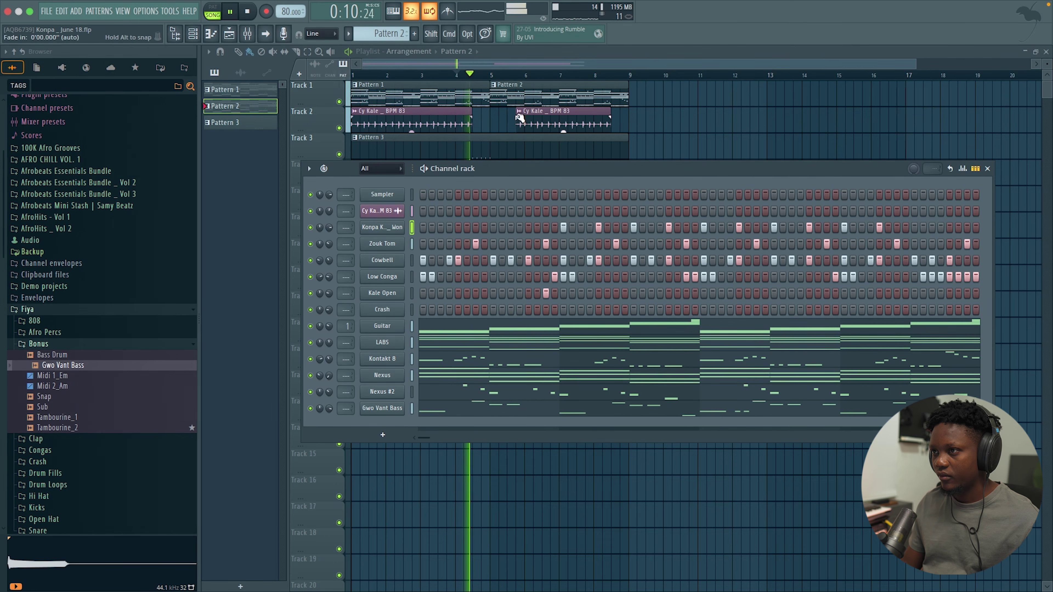
- Trim the start of the second Cy Kale clip to bar 6 and play back the transition from bar 4
left_click_drag(521, 117, 529, 117)
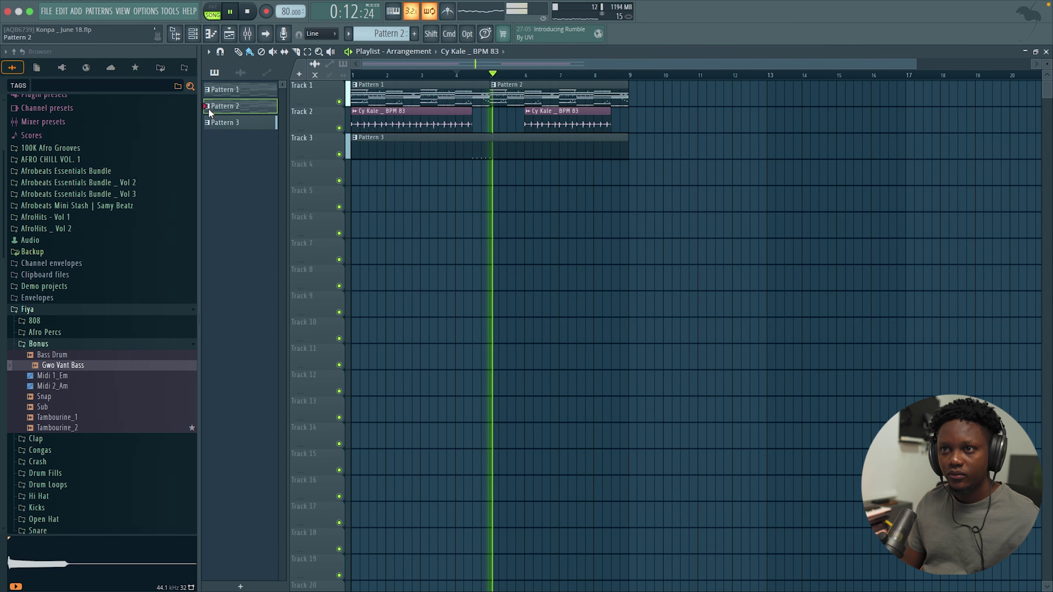
left_click(193, 36)
key("space")
scroll(76, 316, "up", 2)
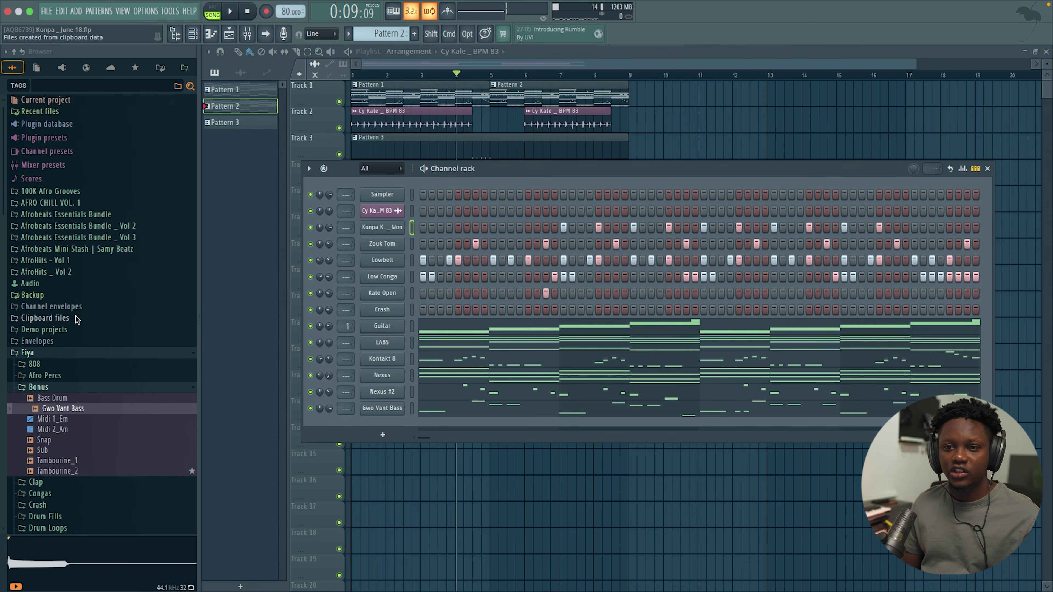
scroll(48, 323, "down", 2)
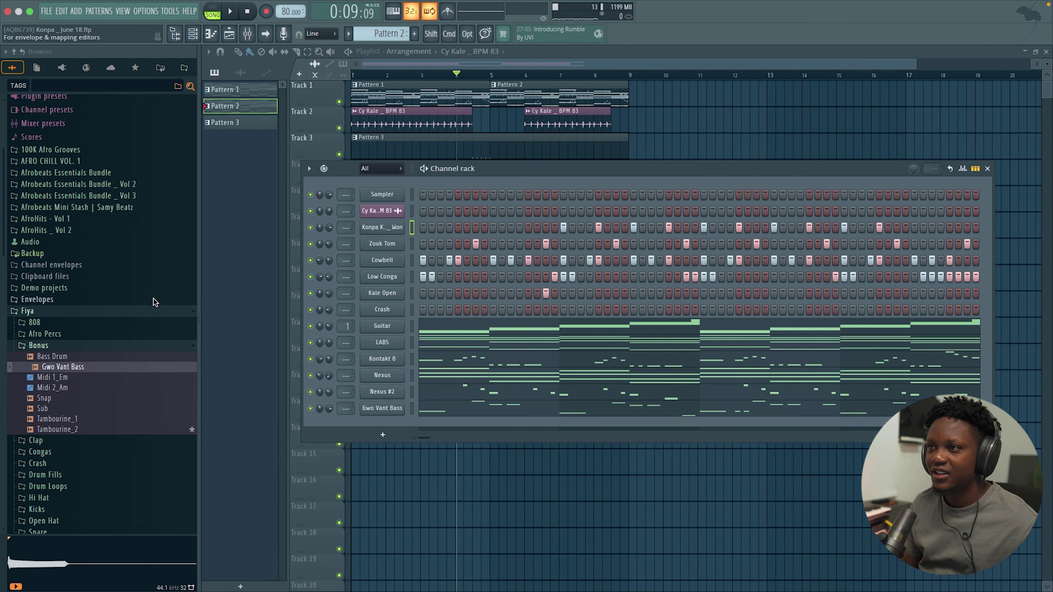
left_click(464, 68)
key("space")
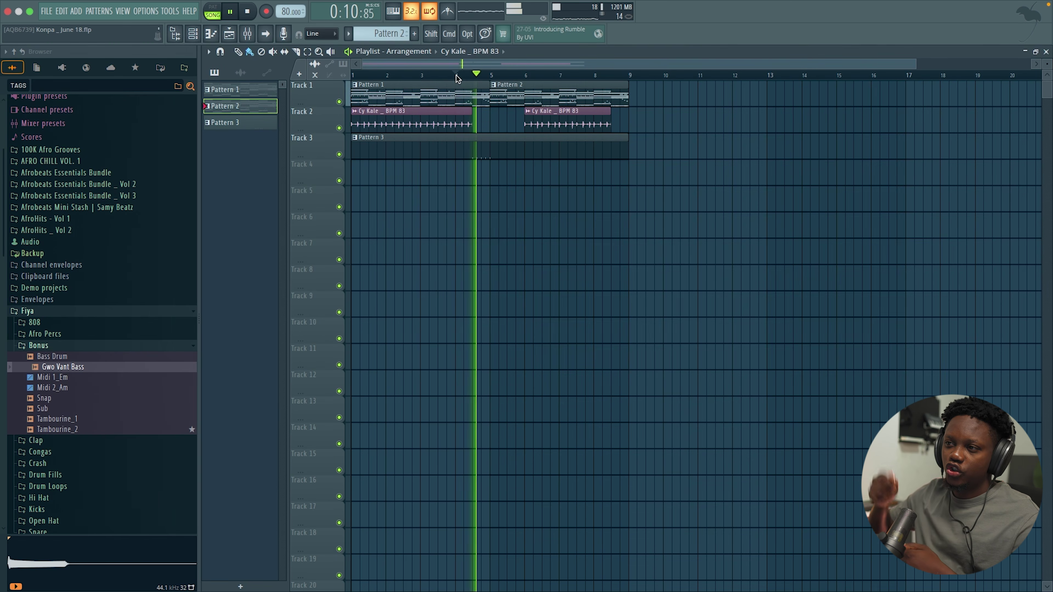
scroll(457, 76, "down", 1)
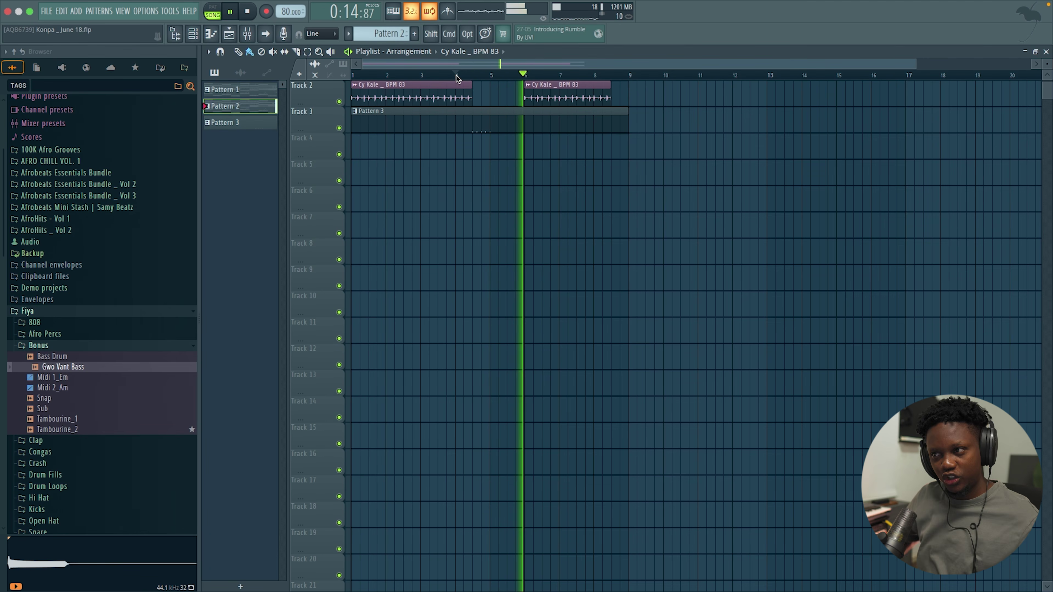
key("space")
scroll(521, 264, "up", 1)
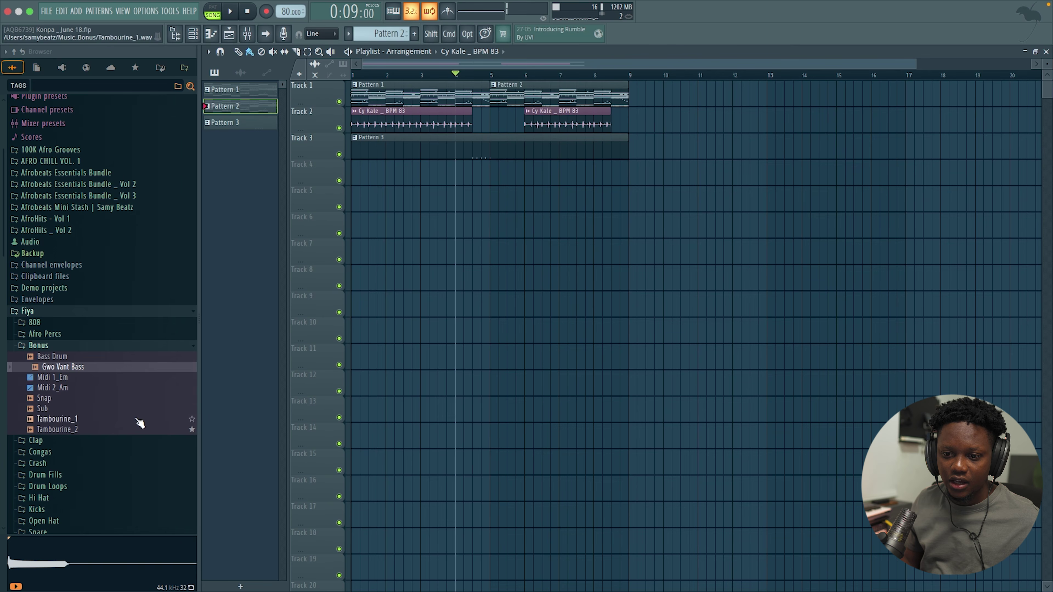
- Add the Kale _ Live 3 sample from Afrobeats Essentials Bundle _ Vol 3 as a new channel and replay the transition
scroll(64, 481, "up", 2)
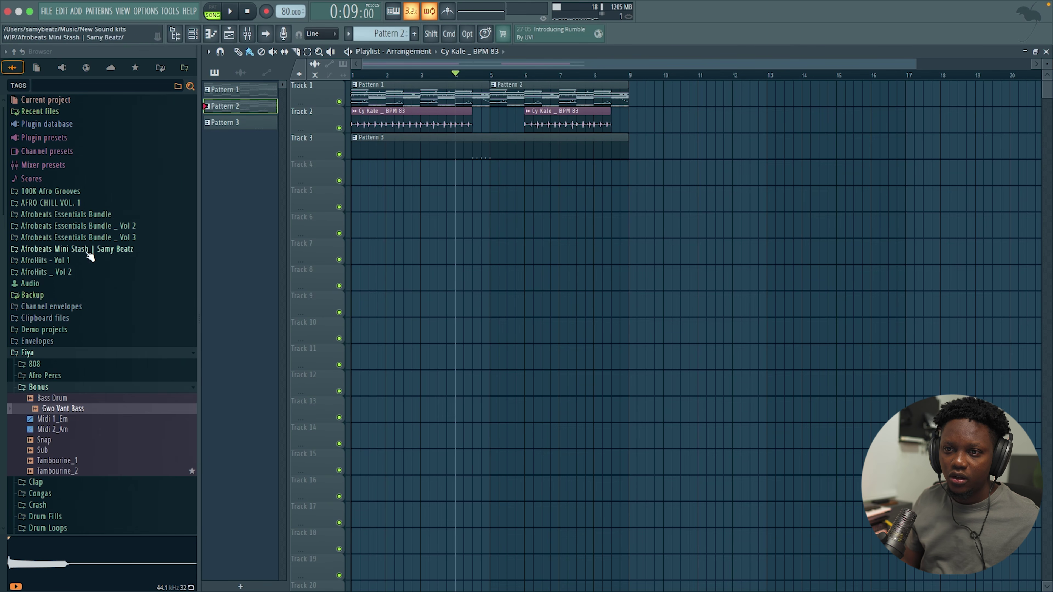
left_click(107, 239)
left_click(76, 308)
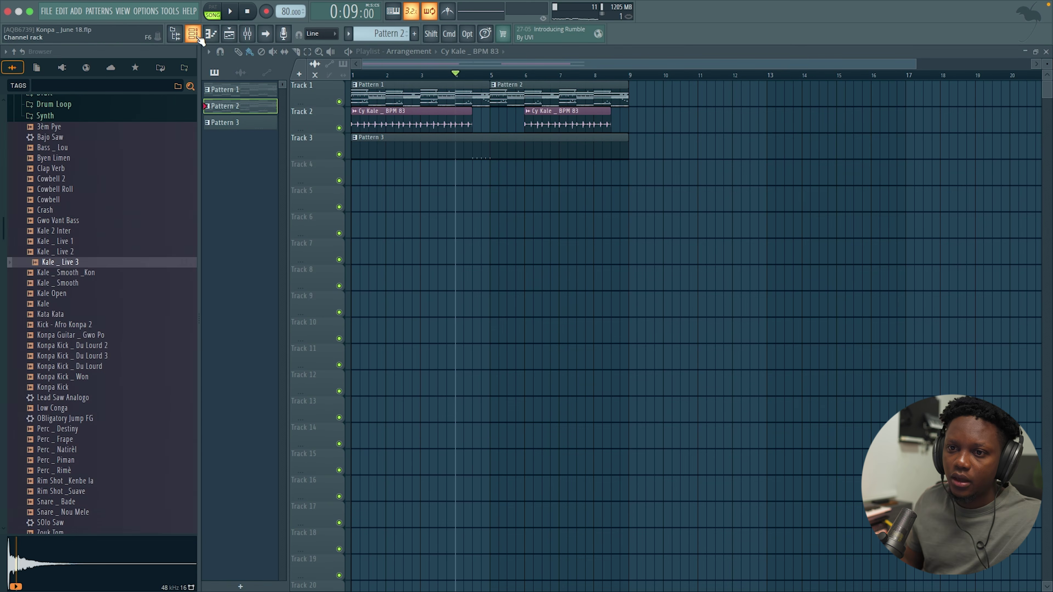
key("F6")
left_click(59, 262)
left_click_drag(376, 427, 376, 426)
key("space")
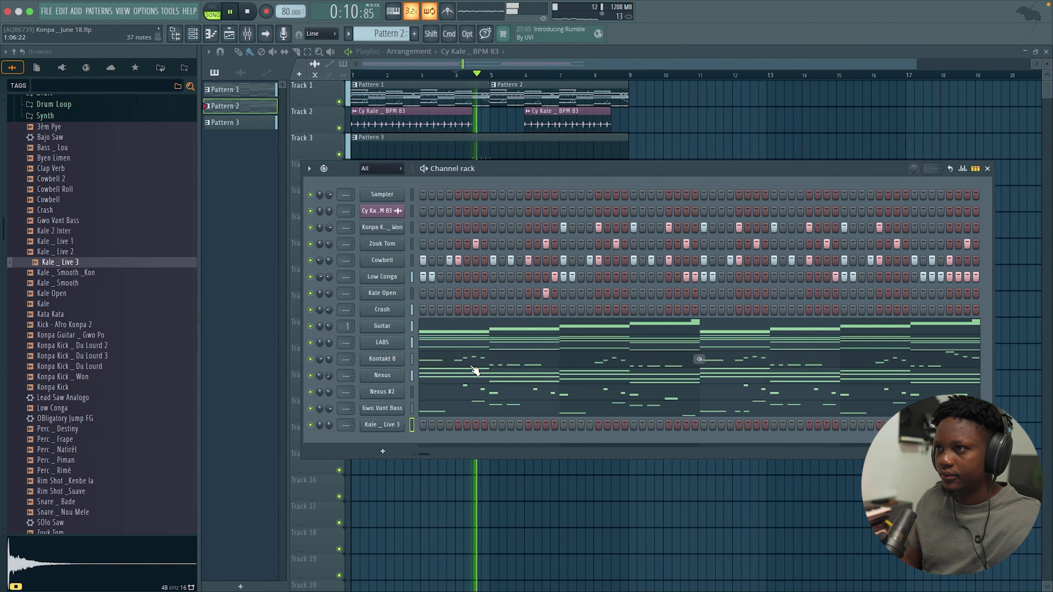
key("space")
- Add the Sub sample from the Bonus folder of the Fiya kit as a new channel
scroll(104, 349, "down", 10)
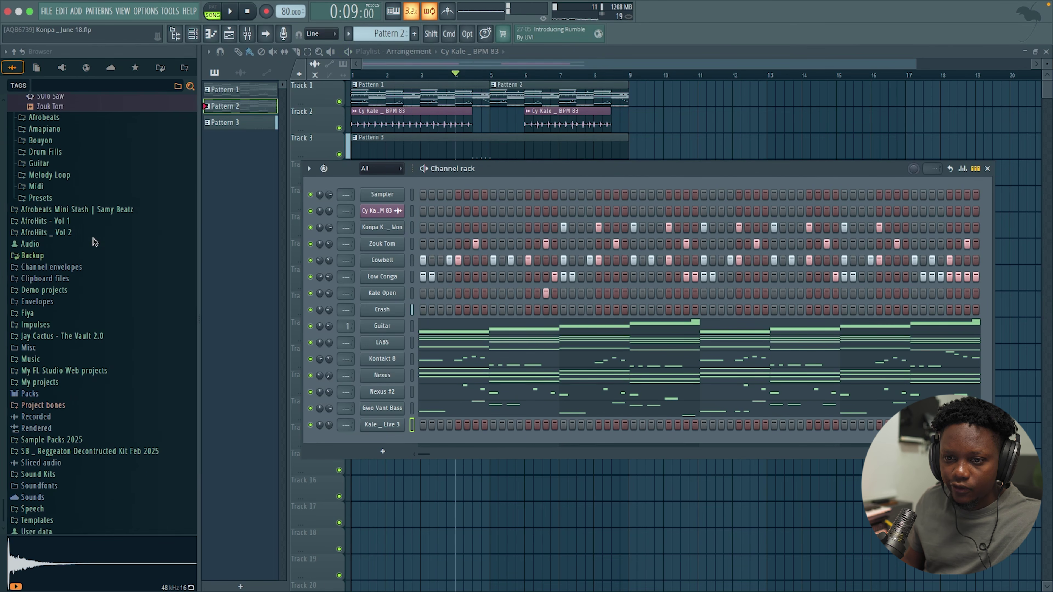
left_click(28, 311)
left_click(49, 348)
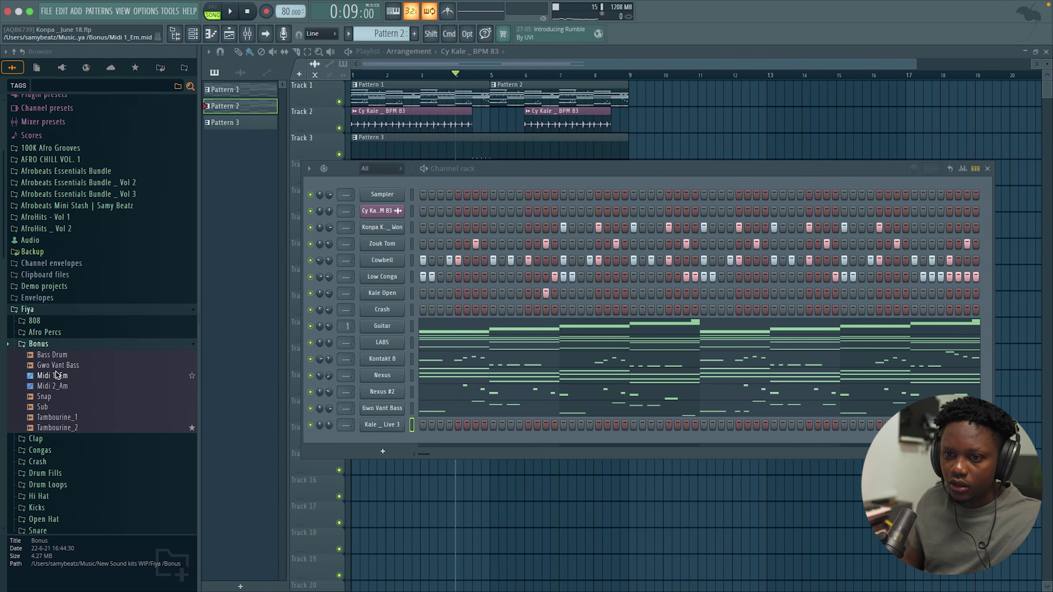
left_click_drag(57, 409, 389, 440)
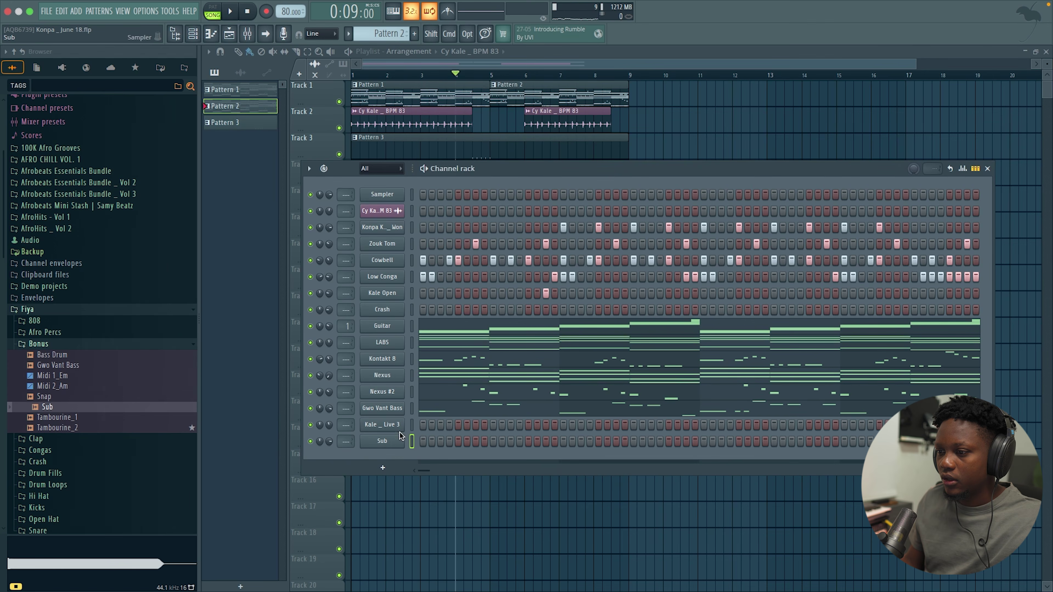
- Mute the Gwo Vant Bass notes in the first bar of Pattern 2
left_click(433, 399)
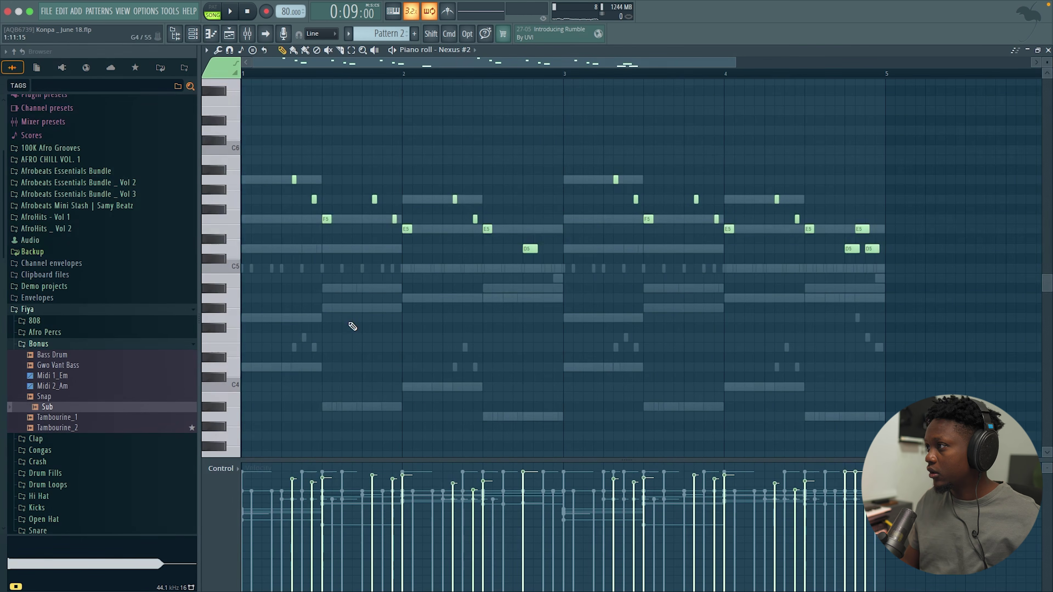
left_click(1049, 50)
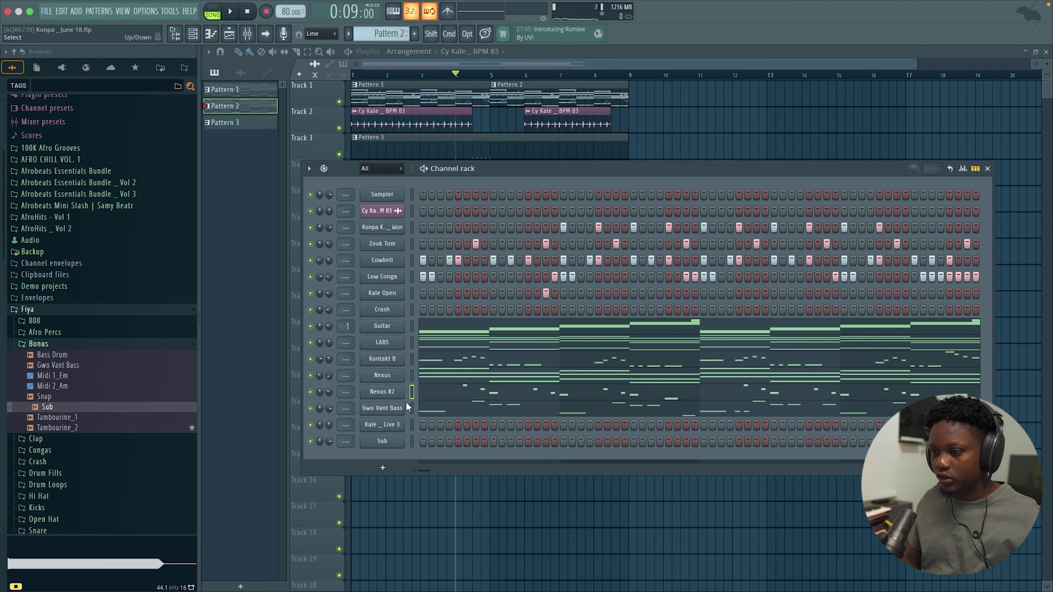
left_click(447, 413)
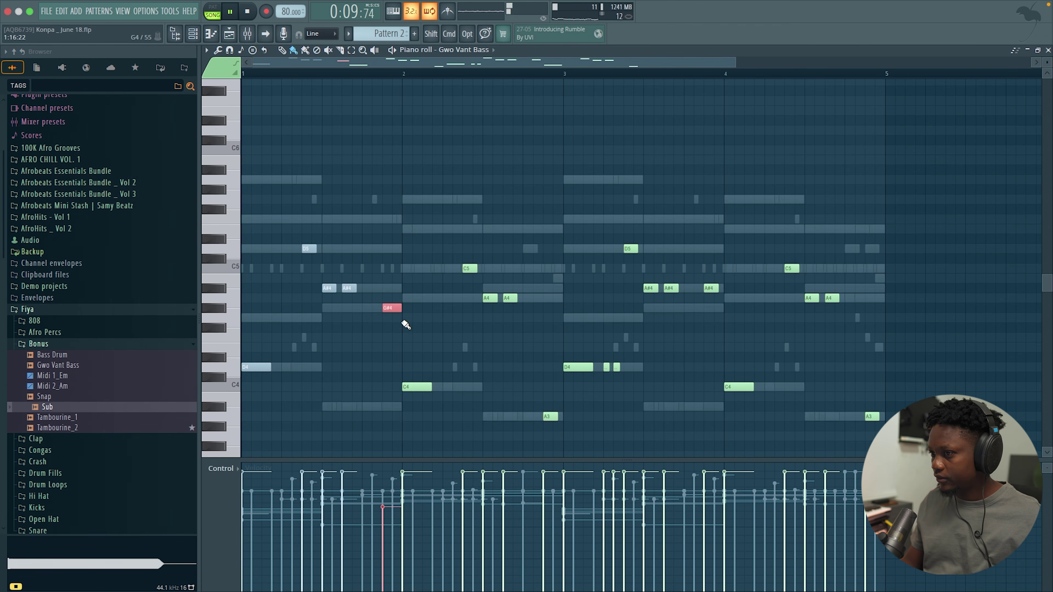
left_click(1048, 50)
- Enable the Sub channel's volume envelope with full hold and a release time of 0%
left_click(372, 442)
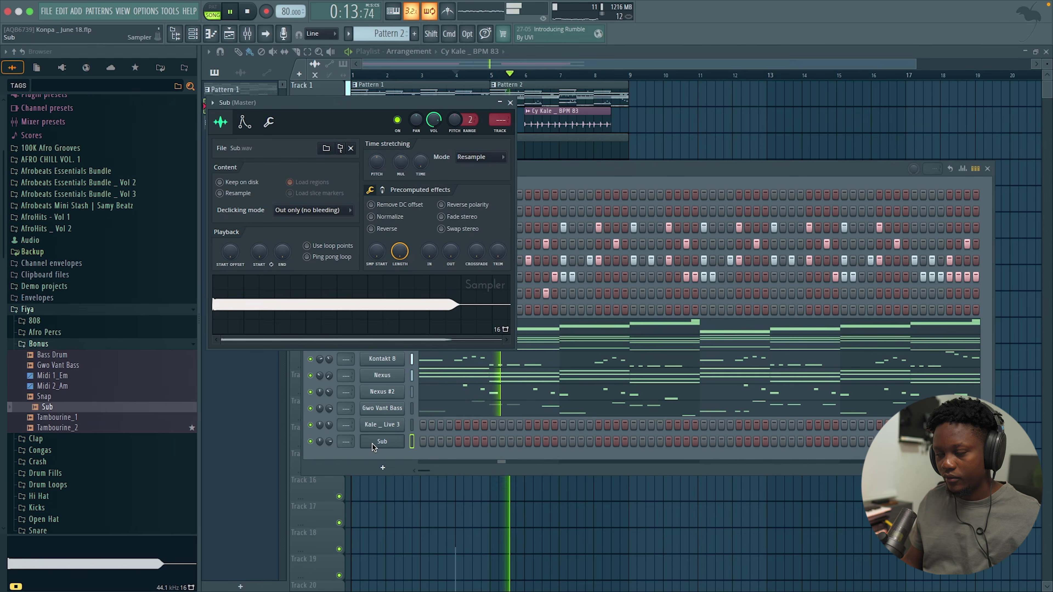
key("space")
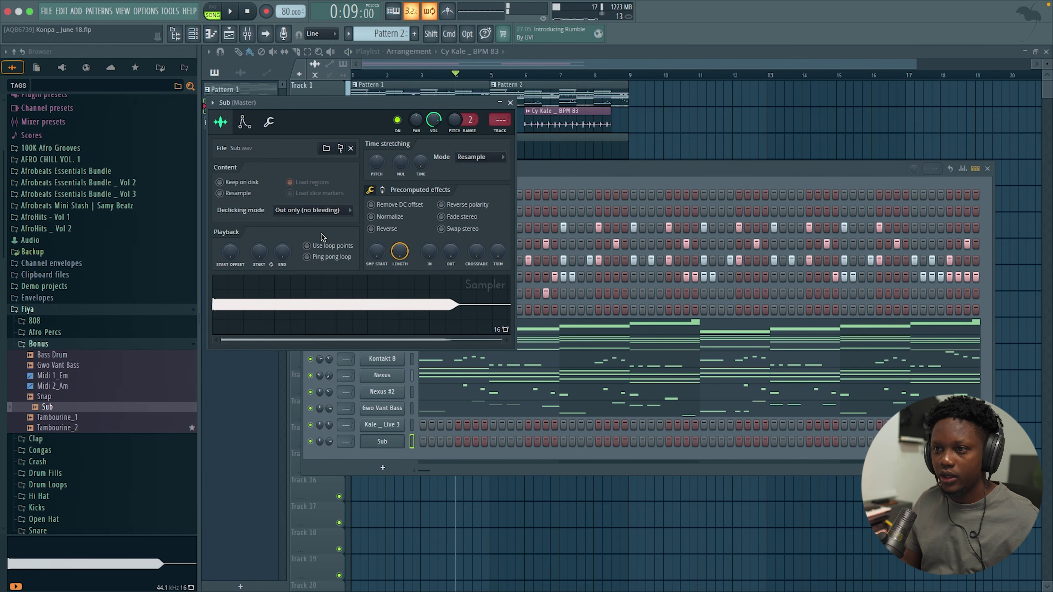
left_click(245, 123)
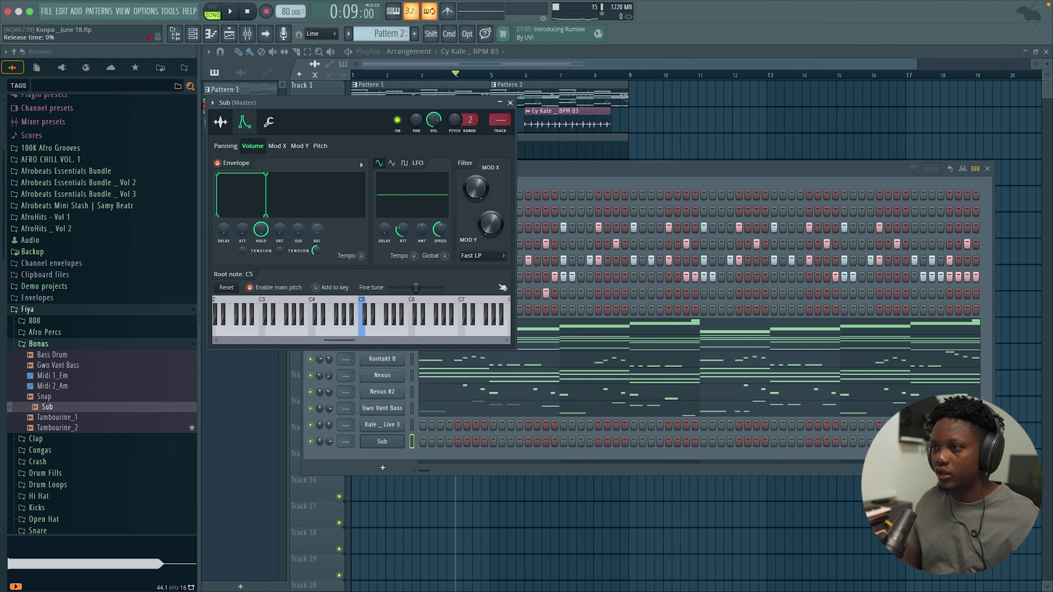
left_click(511, 103)
- Draw eight-step Sub notes in Pattern 2: D5 at the start of bar 1 and D4 at 1:05
right_click(400, 443)
left_click(427, 416)
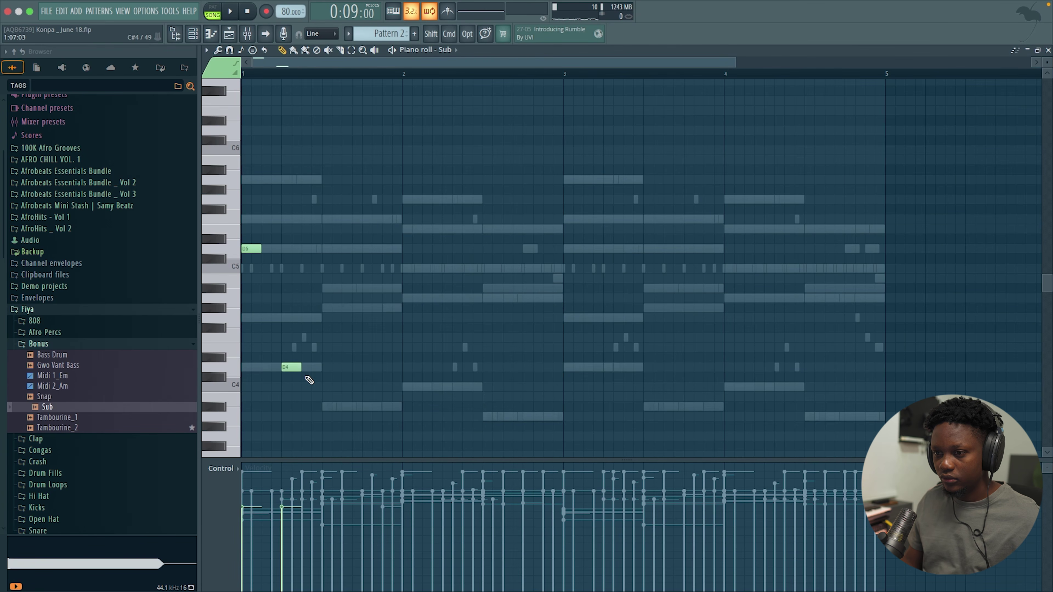
left_click_drag(310, 381, 245, 236)
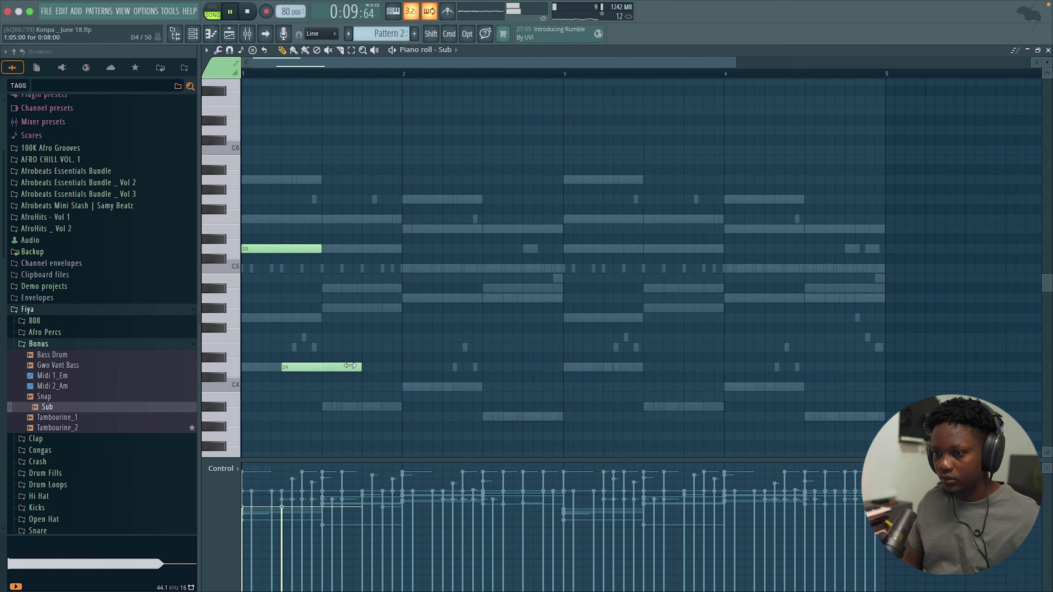
- Shorten the Sub D4 note to 0:04:00, turn it into a slide note, and audition it
double_click(307, 368)
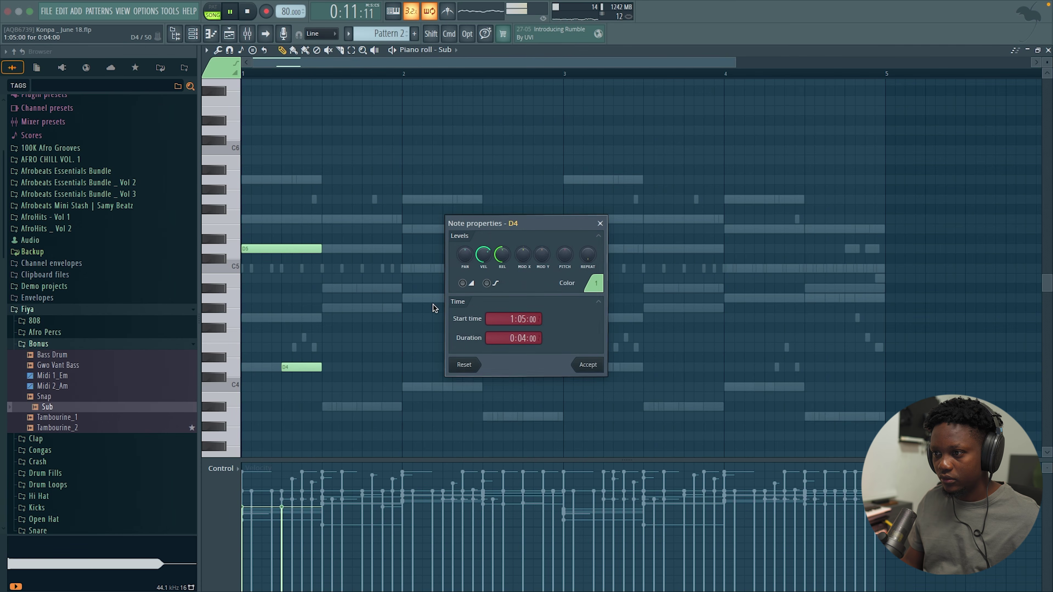
left_click(463, 284)
left_click(588, 365)
key("space")
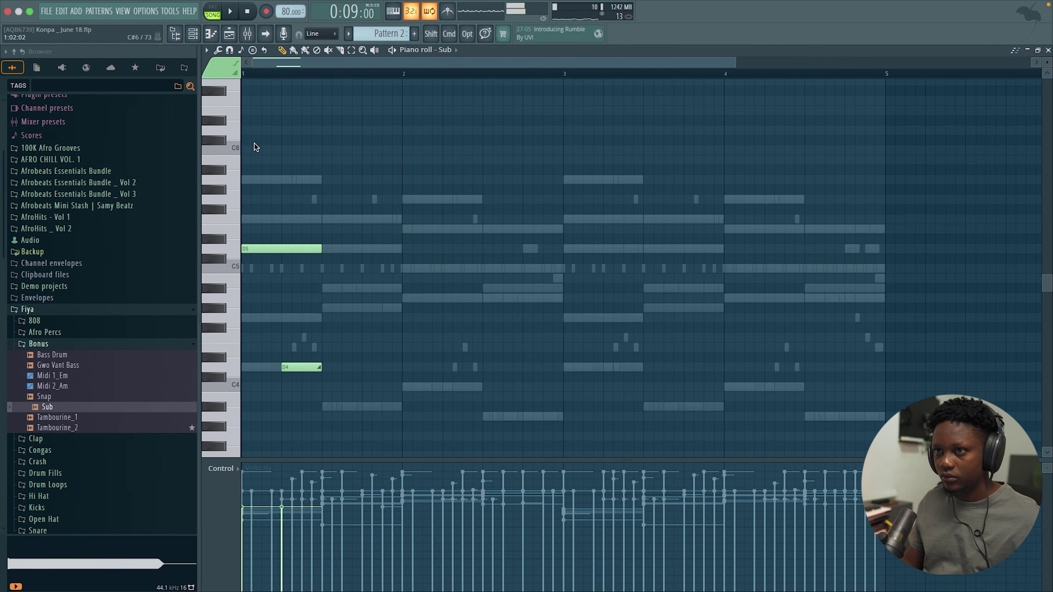
- Move the Sub D4 slide note to 1:03, shorten the D5 note to six steps, and play it back
key("space")
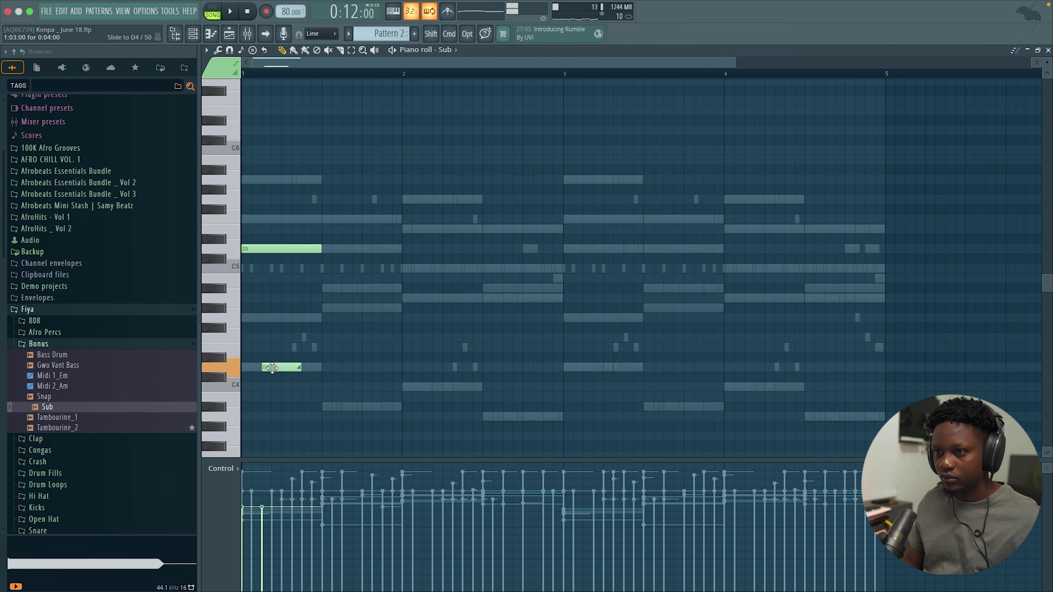
left_click_drag(322, 249, 302, 250)
key("space")
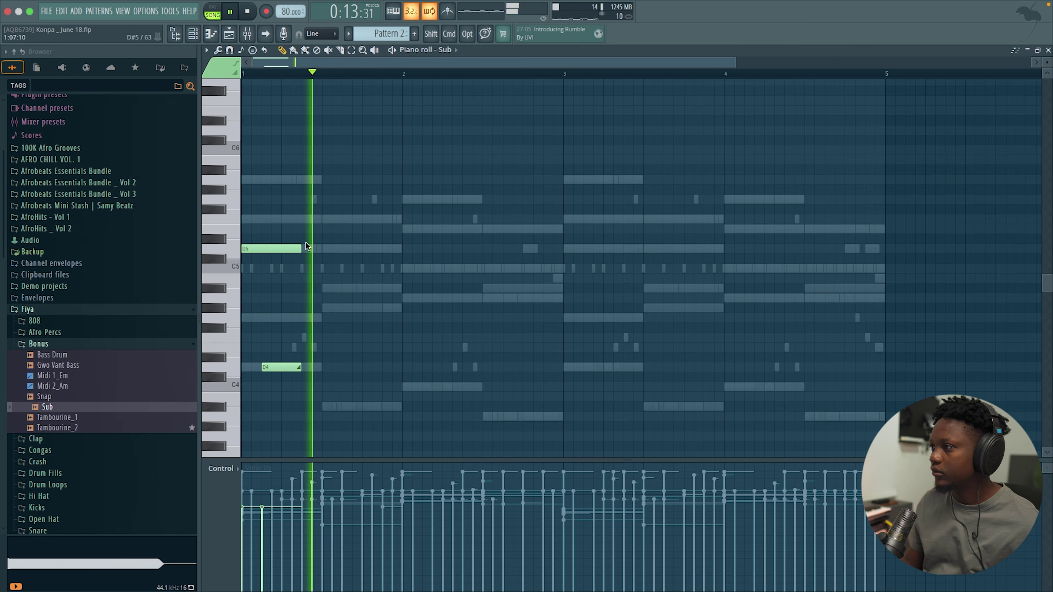
left_click(1037, 53)
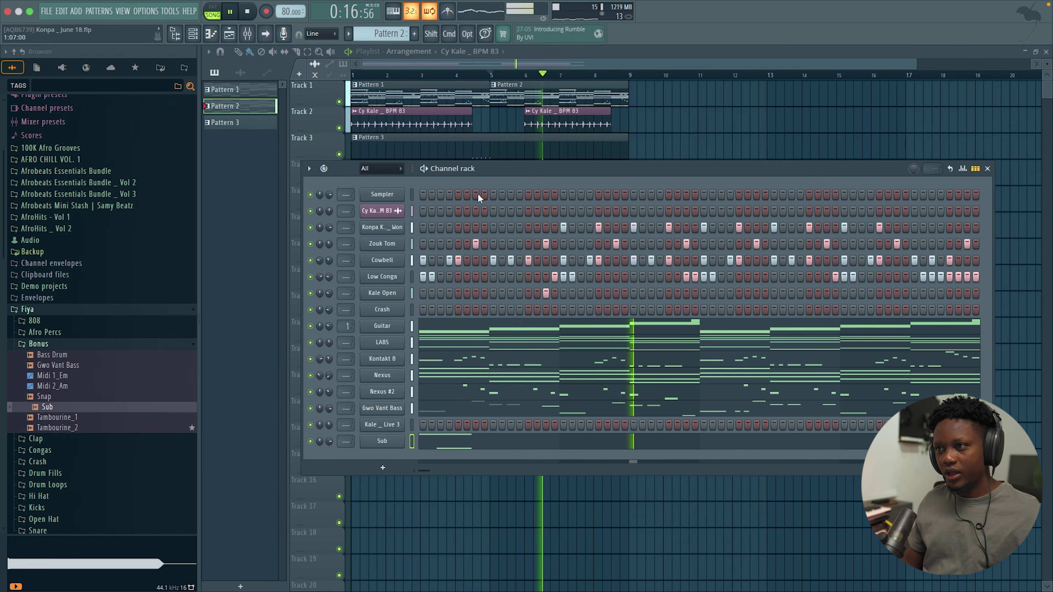
key("space")
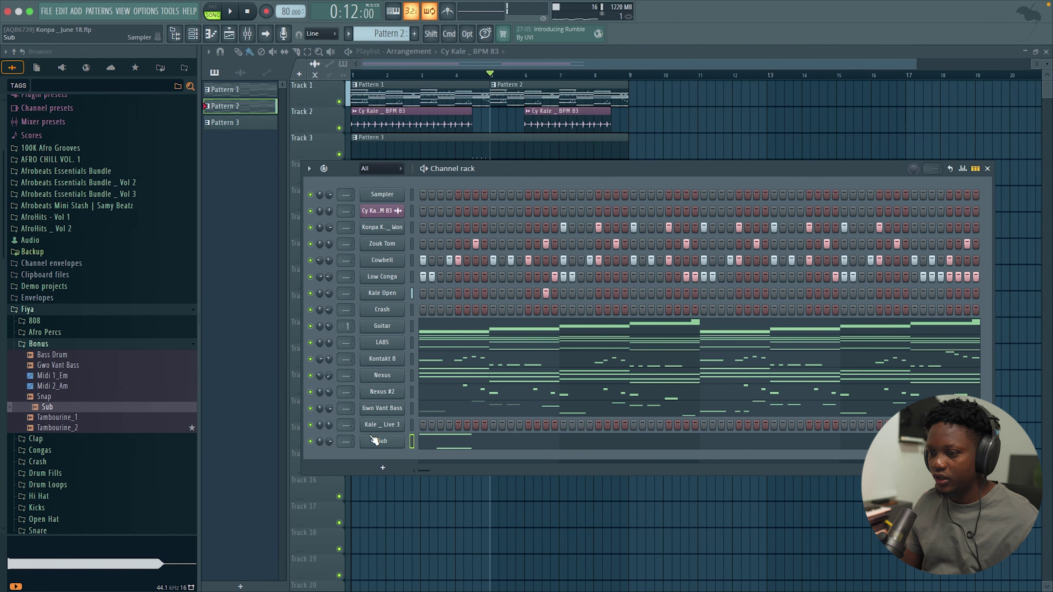
- Place one-step C5 Kale _ Live 3 hits at 5:09, 5:12 and 5:13 in Pattern 3 and audition them from bar 5
right_click(381, 432)
left_click(494, 78)
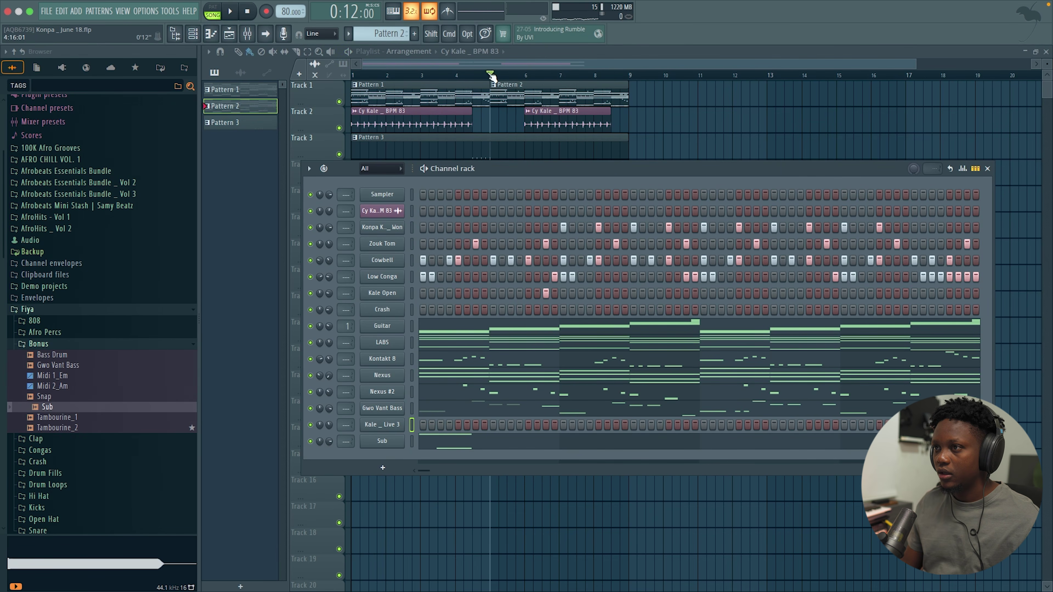
left_click(489, 67)
key("space")
key("F6")
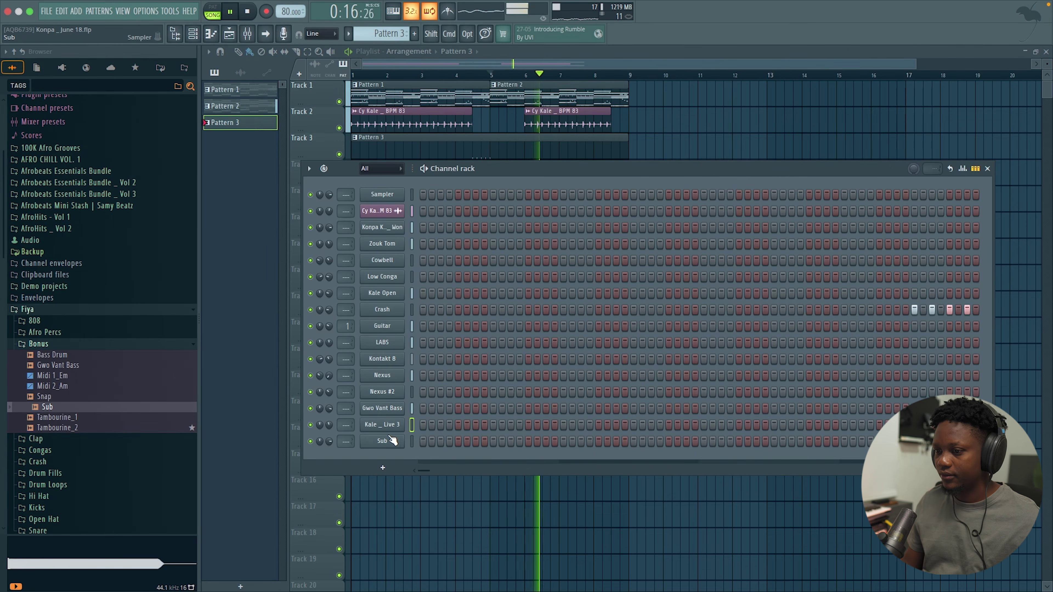
right_click(389, 426)
left_click(493, 413)
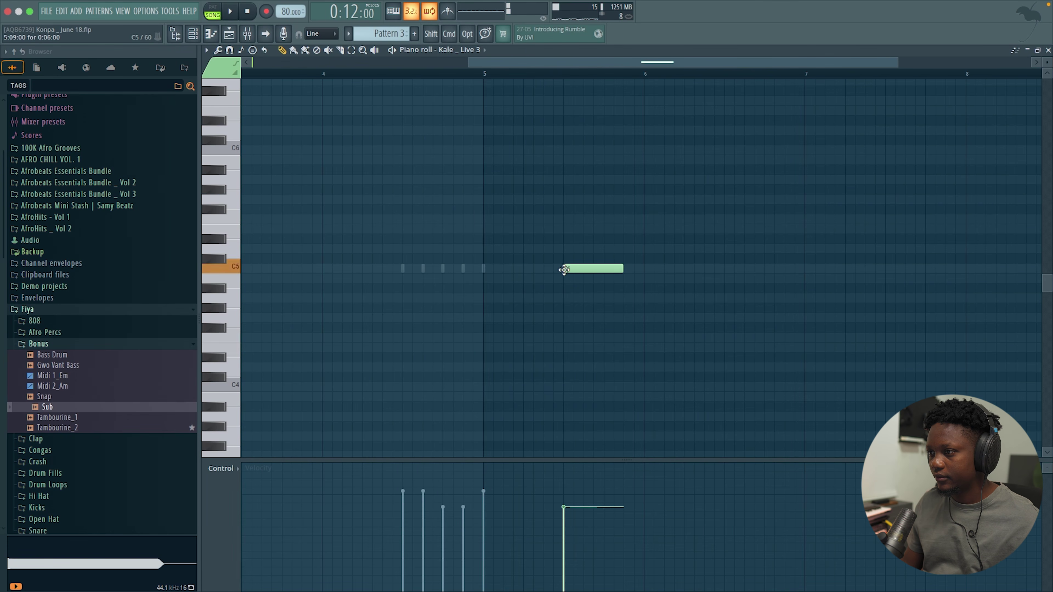
left_click_drag(622, 270, 566, 277)
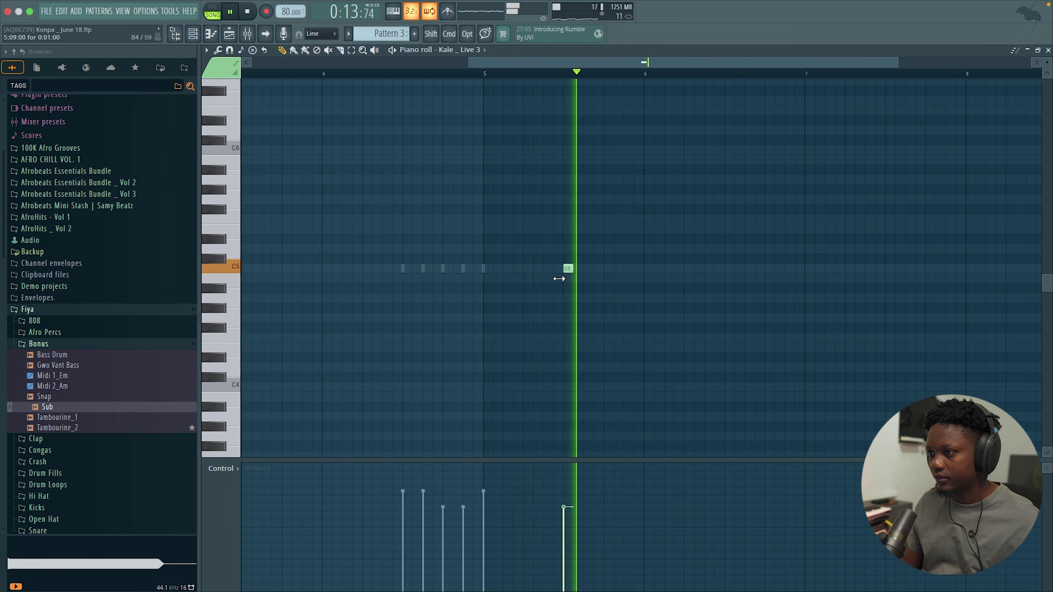
left_click(607, 270)
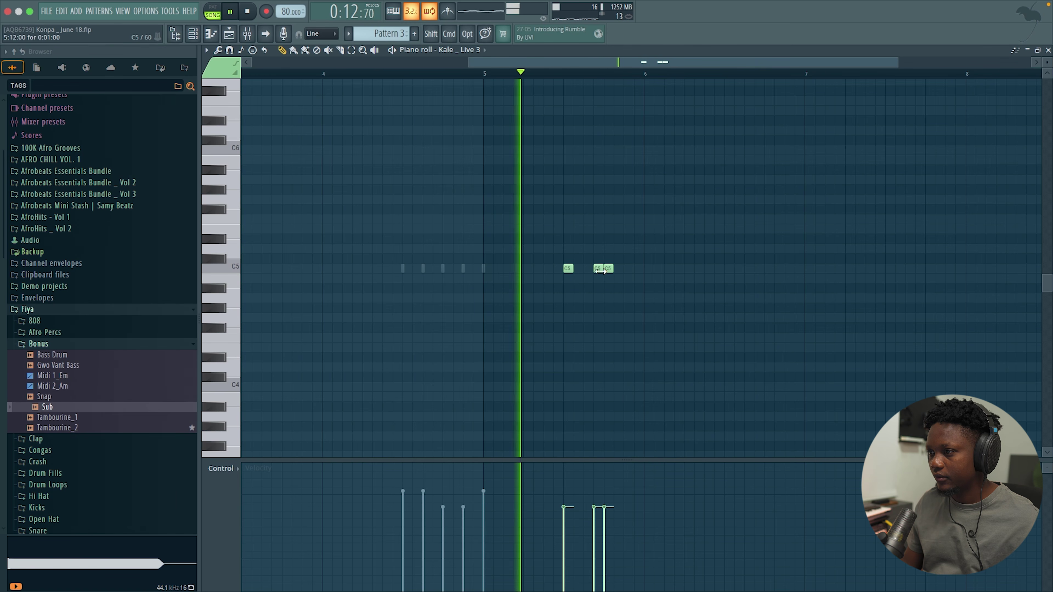
key("space")
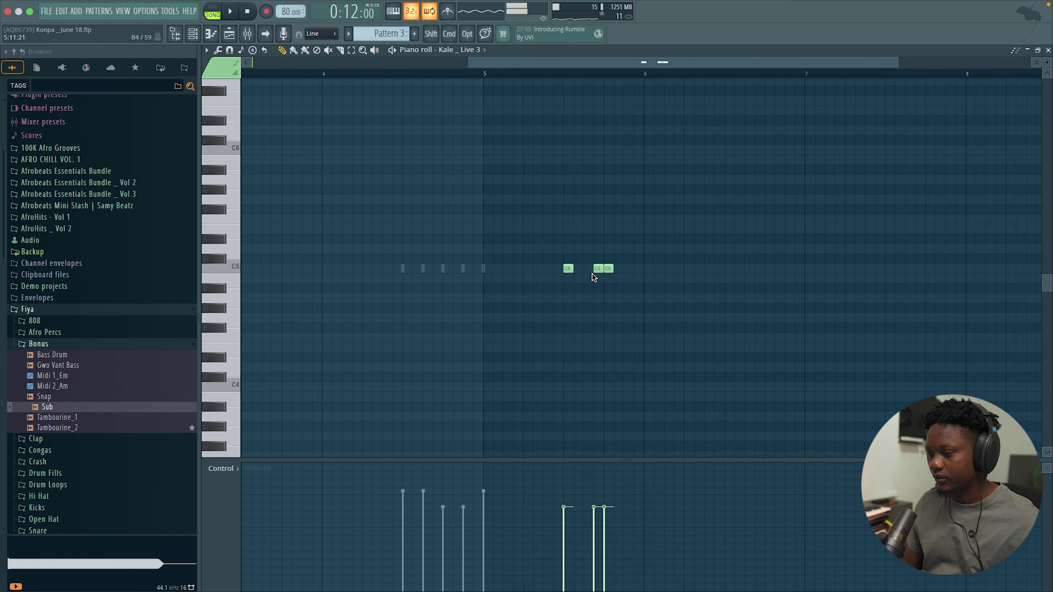
- Set the snap to 1/2 step, halve the Kale hit at 5:12, add a half-step C5 hit right after it, and audition
left_click_drag(897, 62, 673, 87)
key("space")
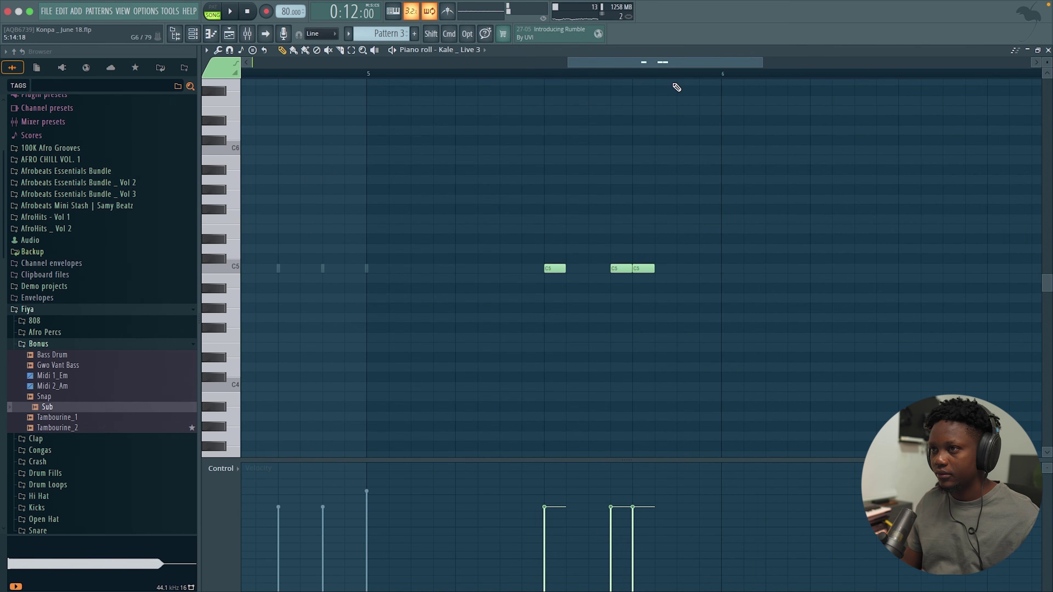
left_click(323, 35)
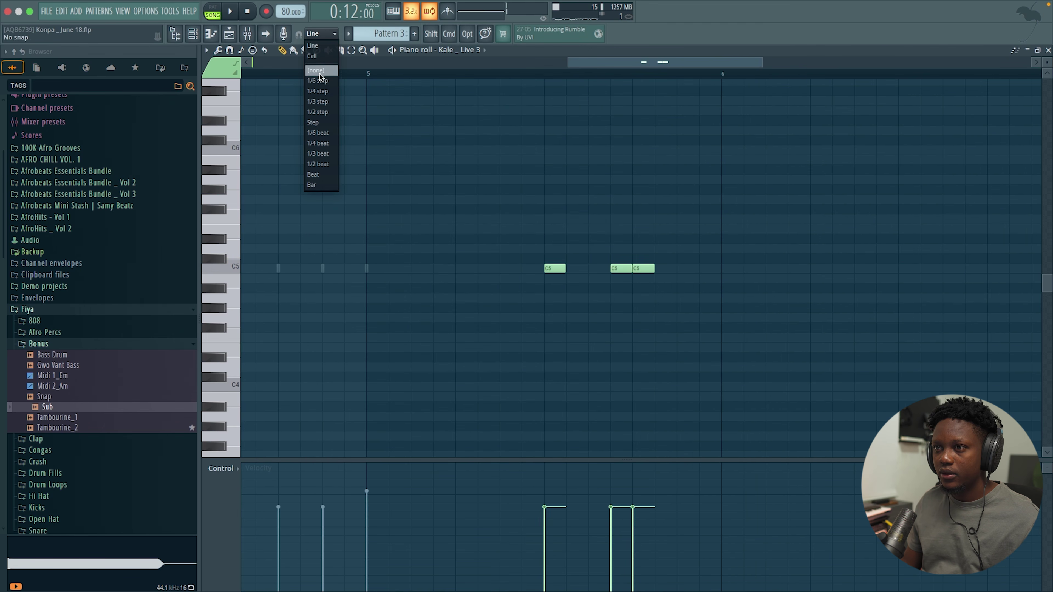
left_click(327, 113)
left_click_drag(632, 272, 621, 273)
left_click(627, 269)
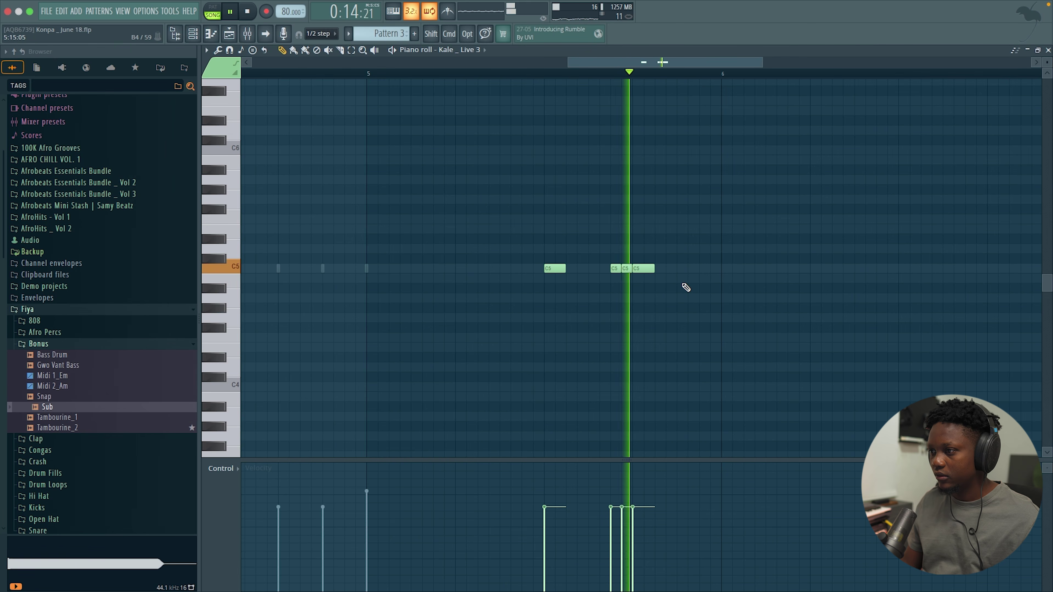
key("space")
- Shorten the 5:13 Kale hit to a half step and add half-step C5 hits at 5:14 and 5:11
left_click_drag(654, 273, 644, 272)
left_click(660, 268)
right_click(682, 269)
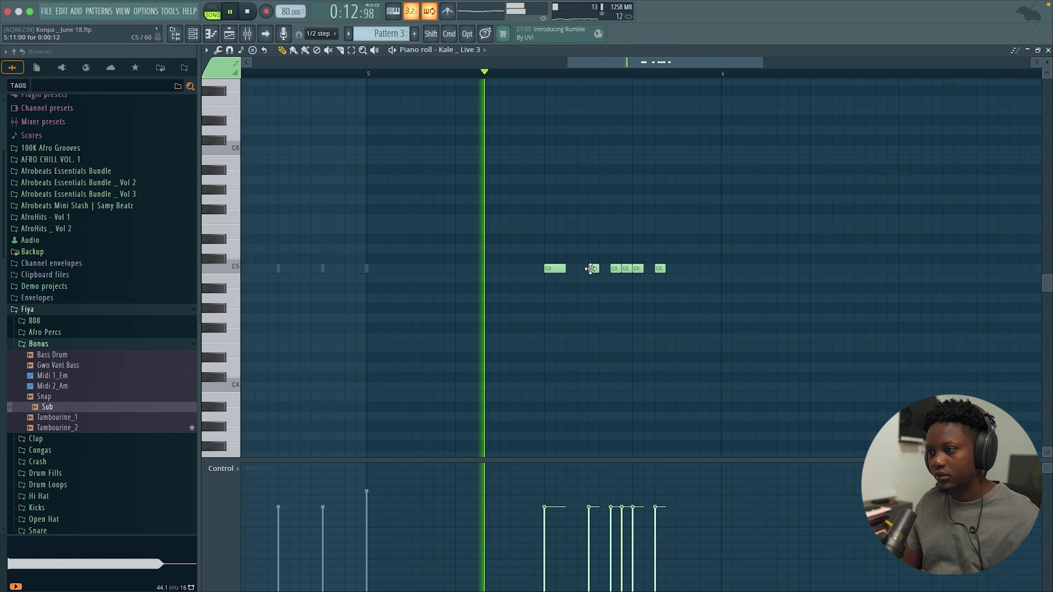
left_click(589, 269)
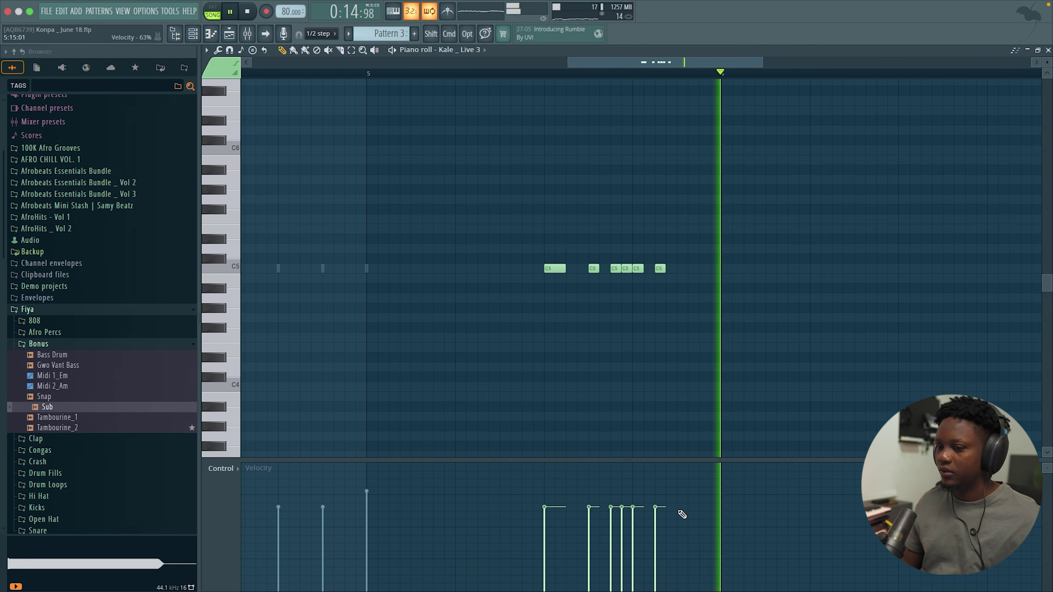
- Lower the velocities of the Kale hits at 5:11, midway through 5:12, and at 5:13, and play the fill back
left_click(235, 470)
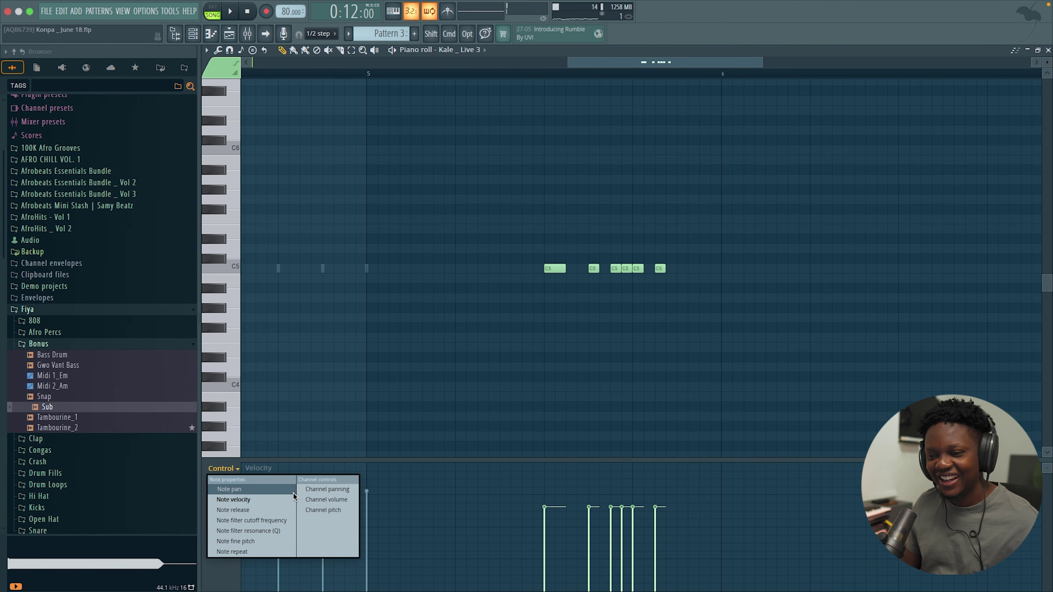
left_click(615, 497)
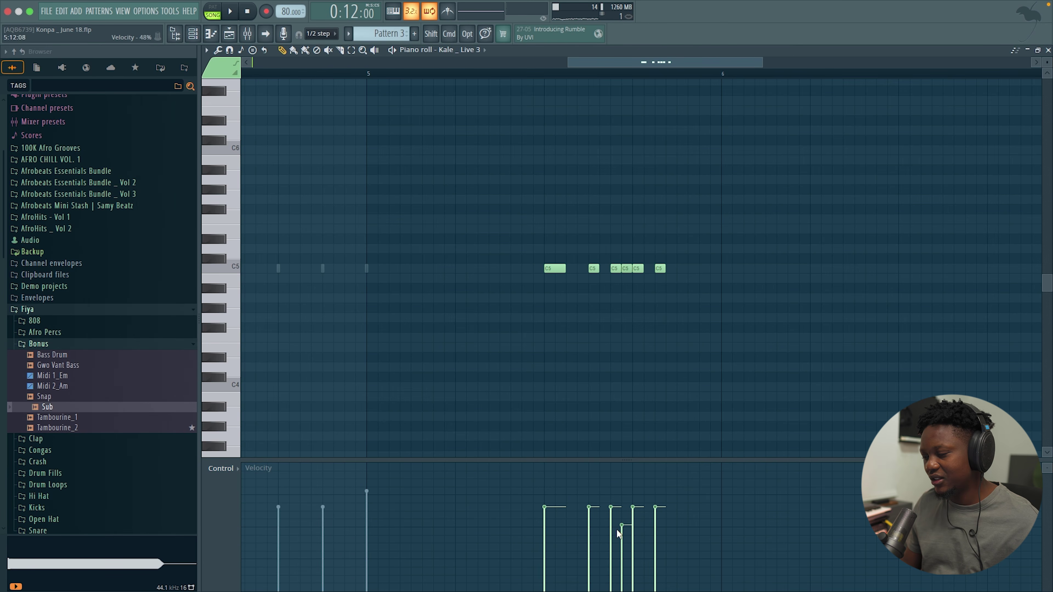
key("space")
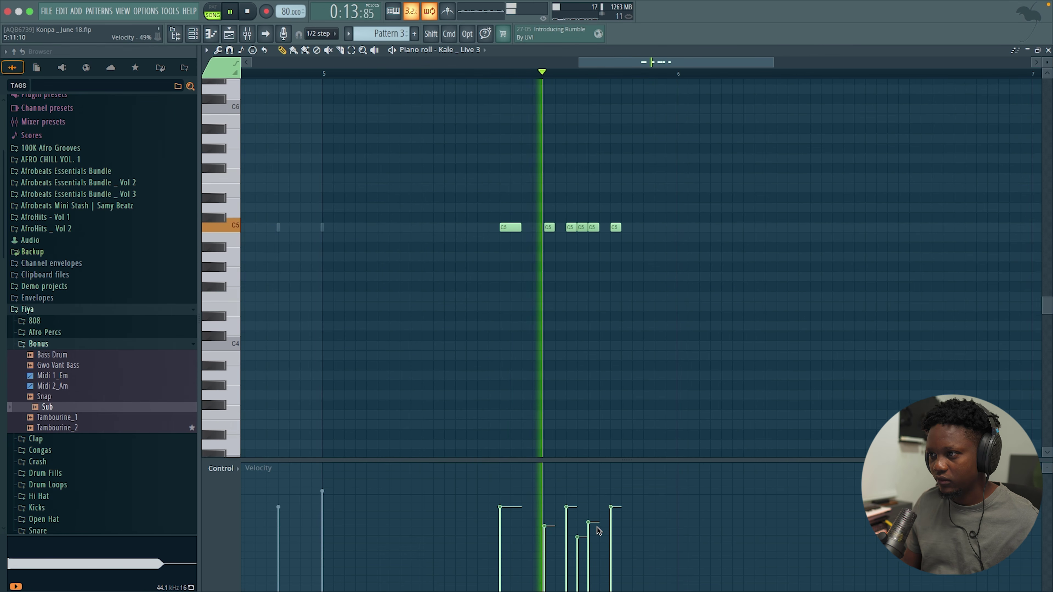
key("space")
- Pan the last four Kale hits alternately right and left, with wider panning on the first two of them
left_click(231, 469)
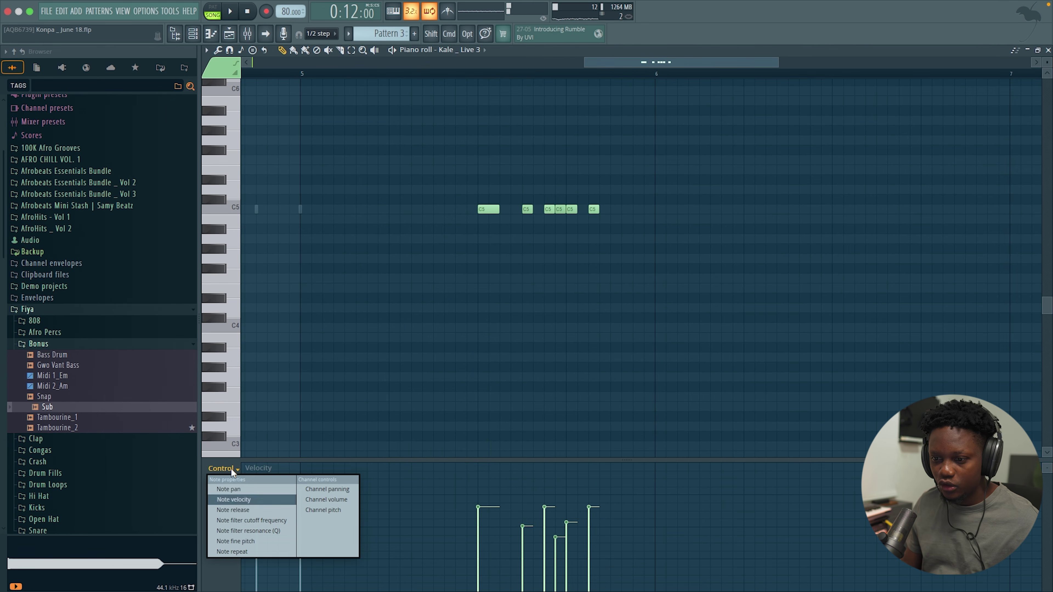
left_click(246, 488)
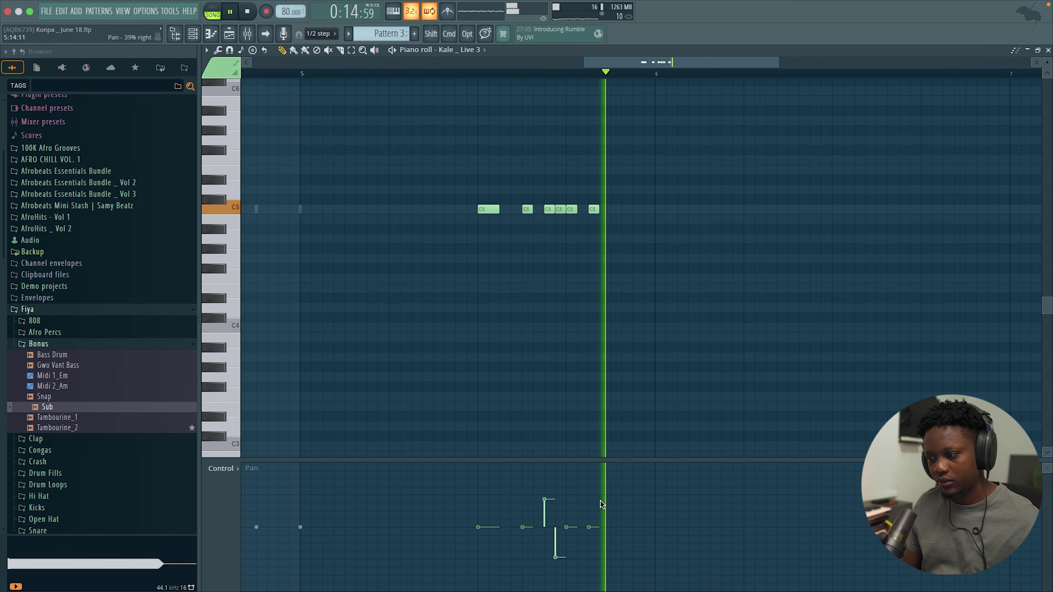
left_click_drag(566, 515, 589, 540)
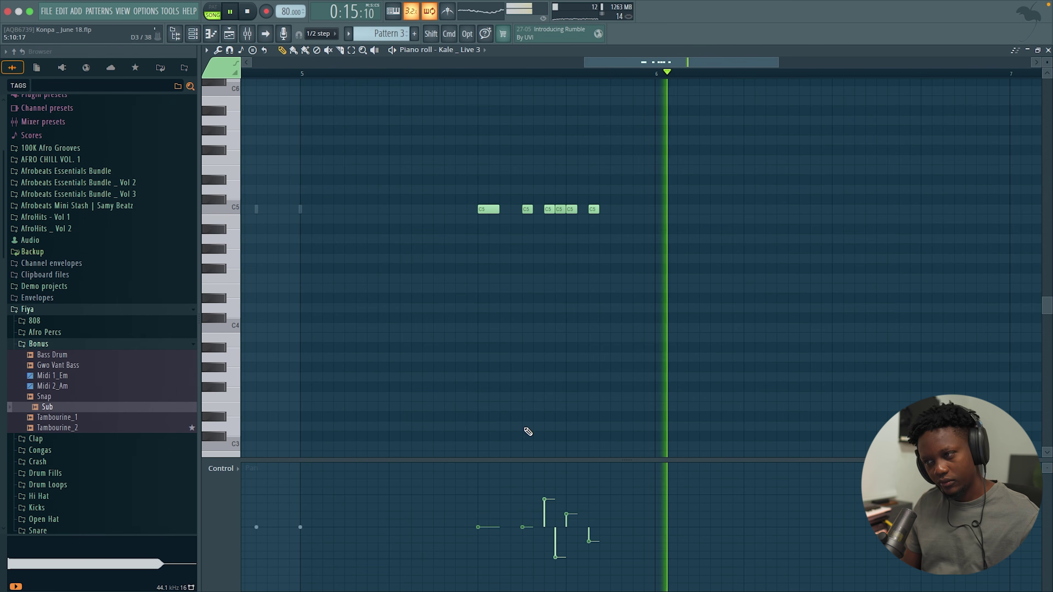
- Lower the velocity of the last Kale hit at 5:14 and play the transition back in the playlist
left_click(224, 468)
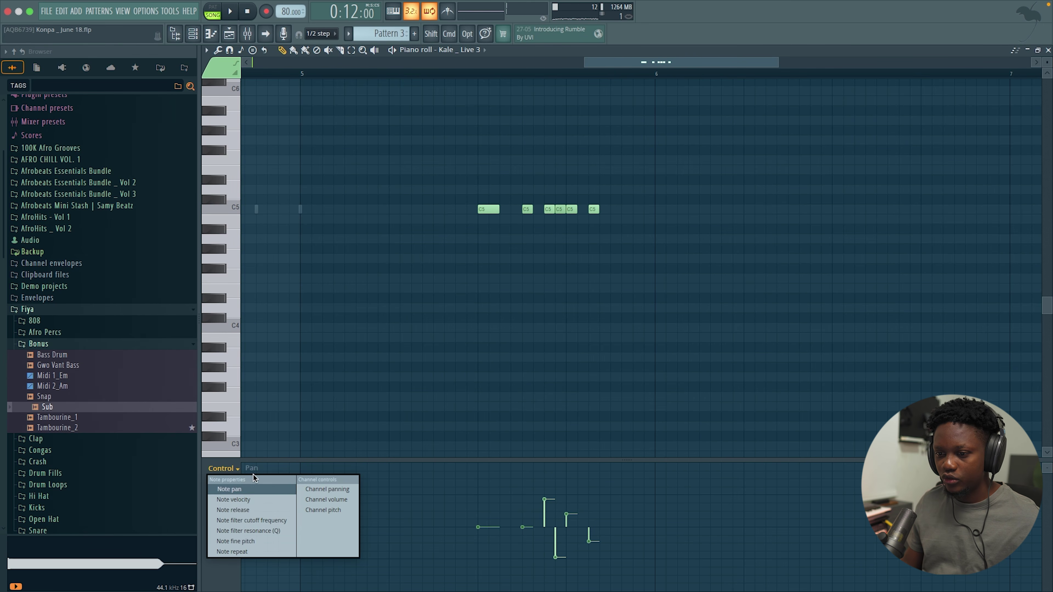
left_click(275, 501)
key("space")
left_click(591, 546)
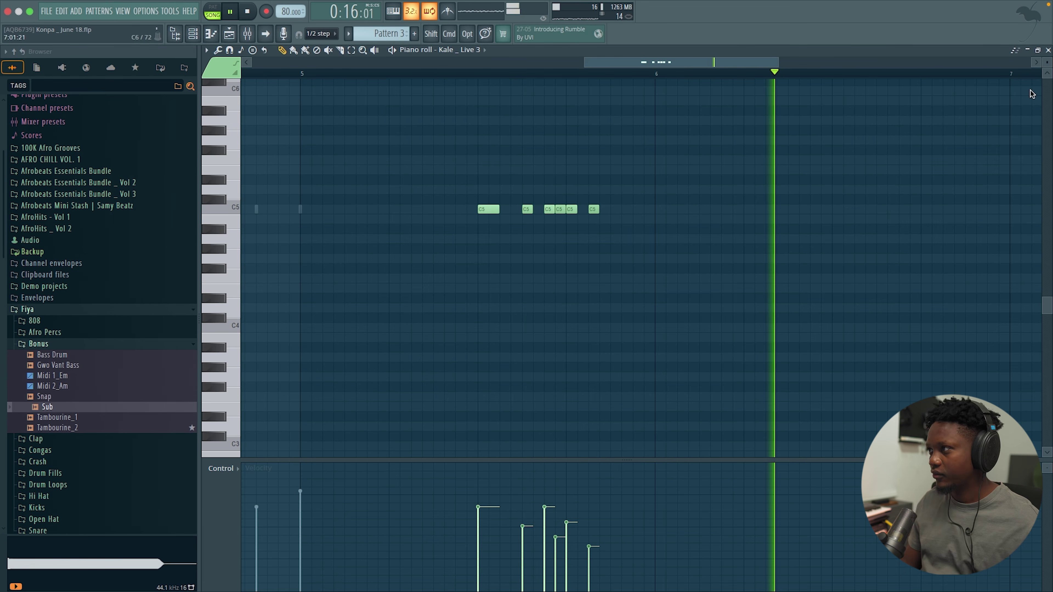
key("F7")
key("F6")
key("space")
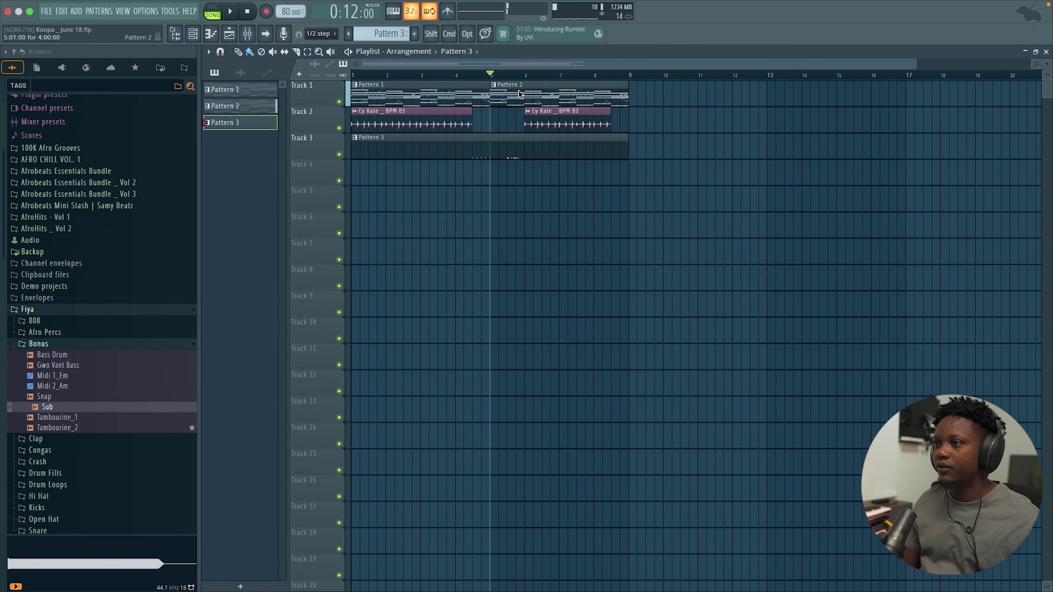
- Add a three-step C5 Crash note at the start of bar 6 in Pattern 3 and reduce its velocity
left_click(200, 37)
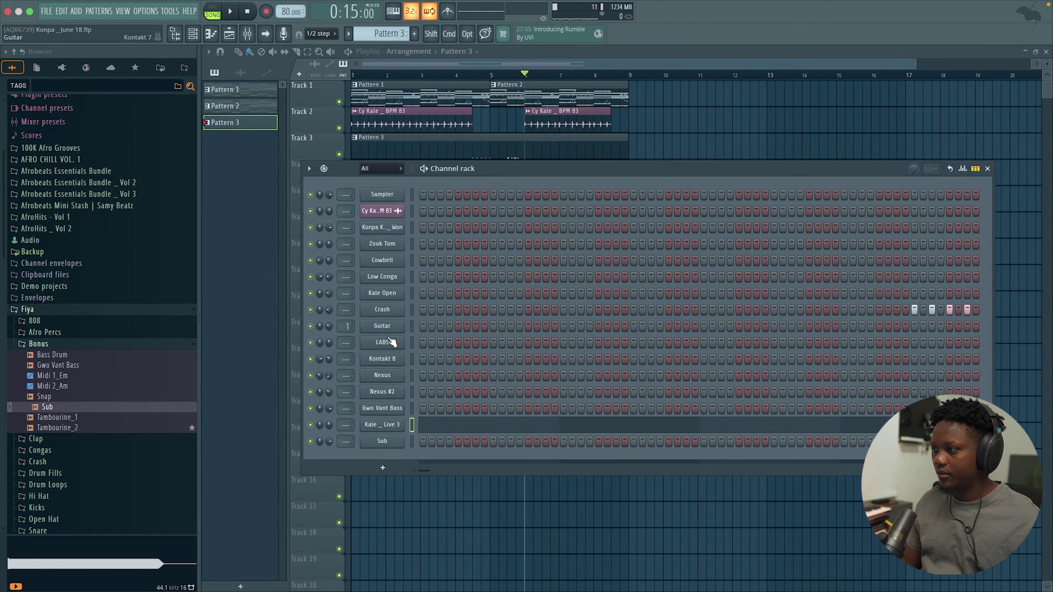
right_click(384, 309)
left_click(414, 309)
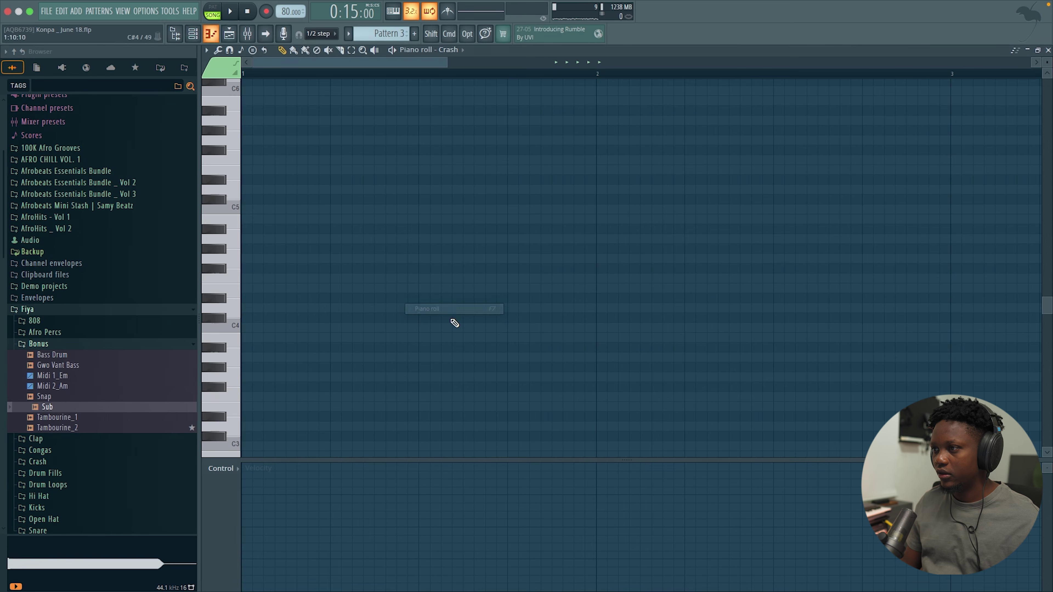
scroll(745, 302, "right", 12)
scroll(745, 302, "up", 4)
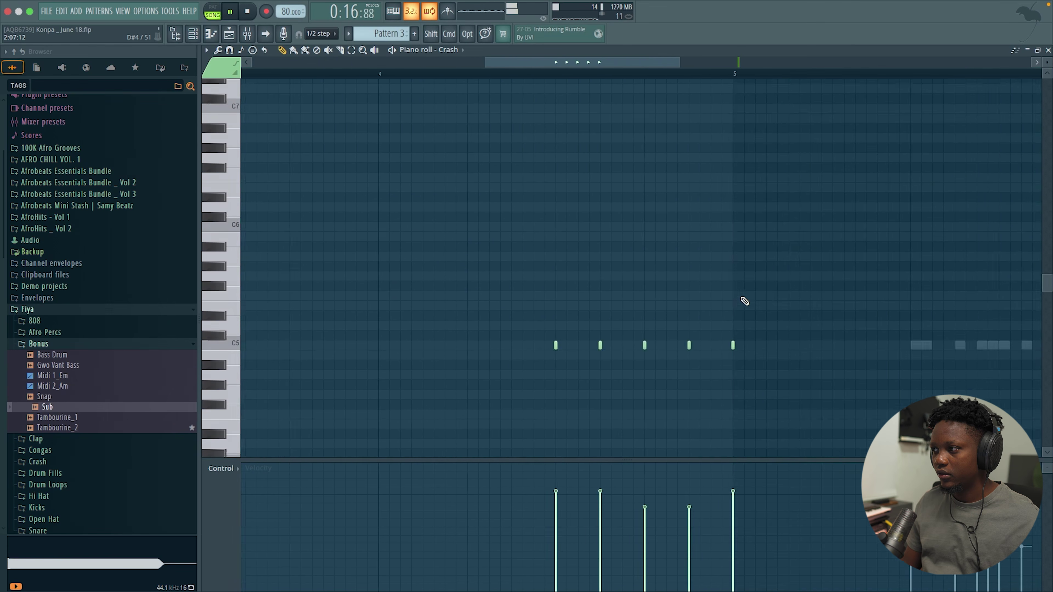
scroll(746, 302, "down", 3)
scroll(745, 302, "right", 6)
key("space")
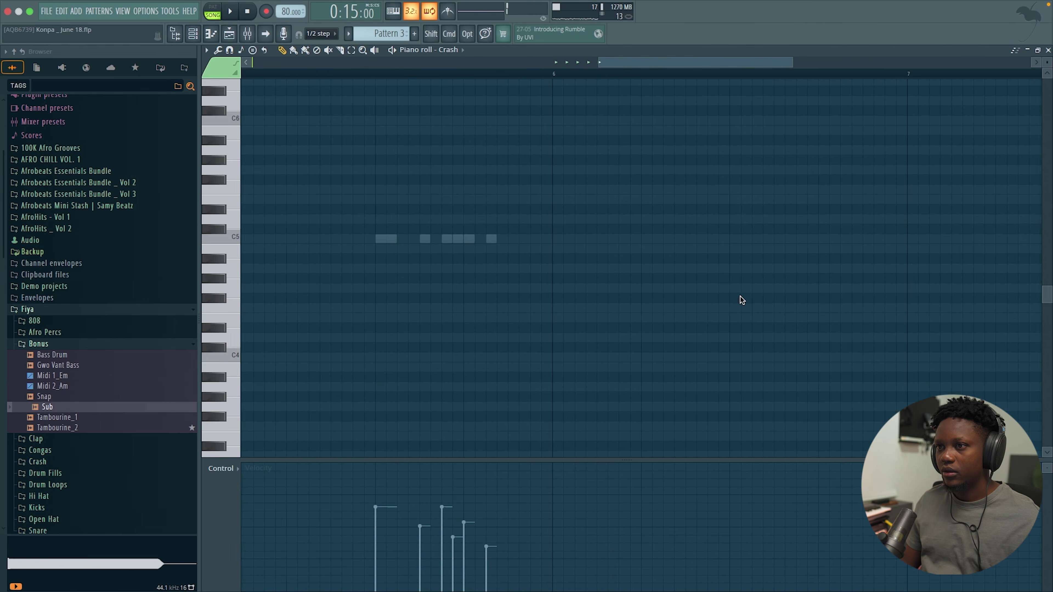
left_click(600, 238)
left_click_drag(605, 239, 663, 239)
left_click(599, 517)
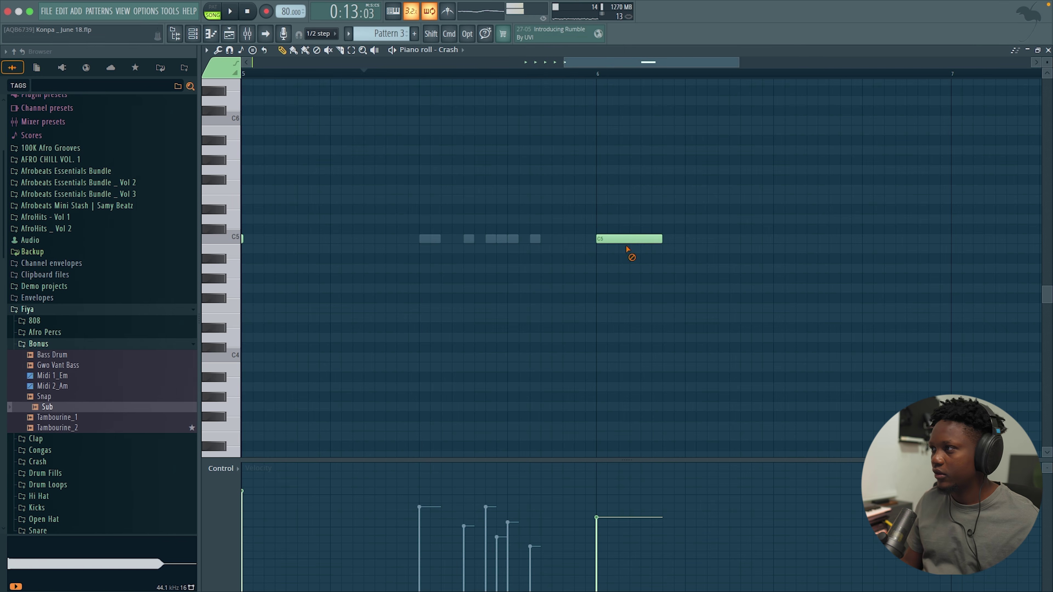
- Play the transition in the playlist and extend the second Cy Kale _ BPM 83 clip to three bars, ending with bar 8
key("F5")
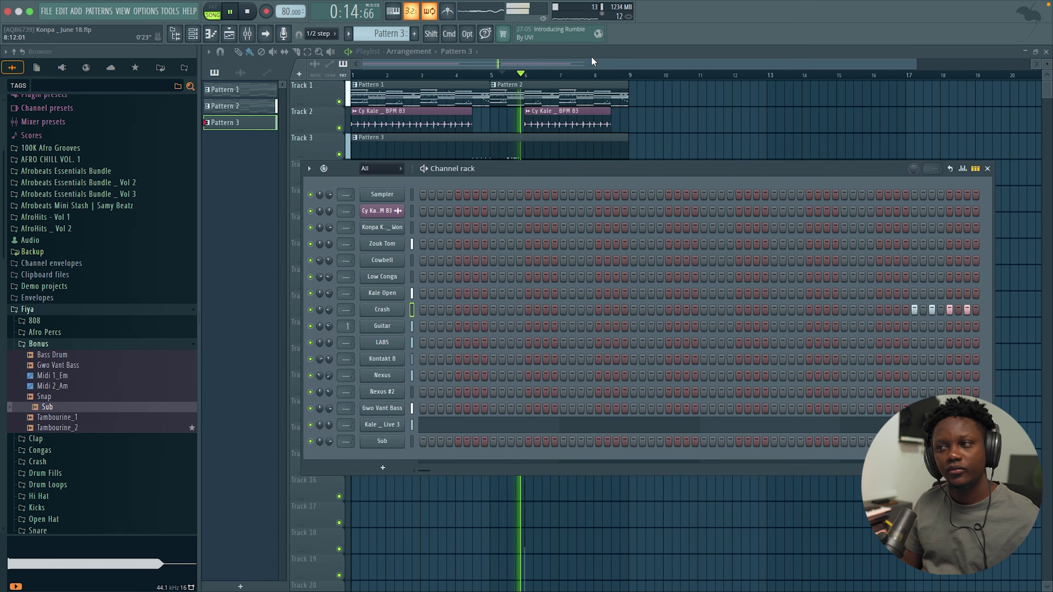
key("F6")
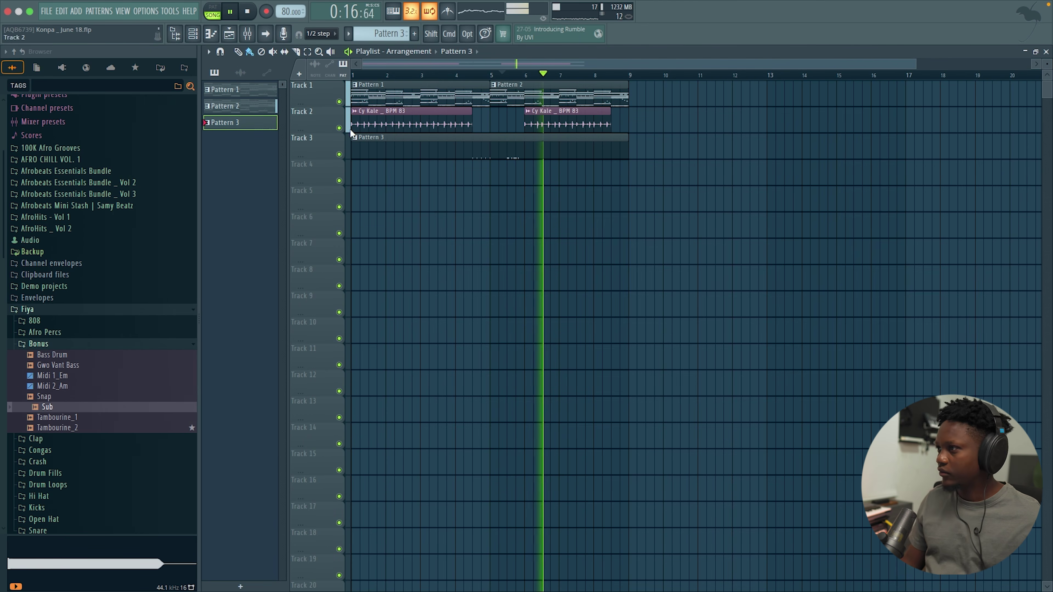
left_click_drag(915, 64, 972, 63)
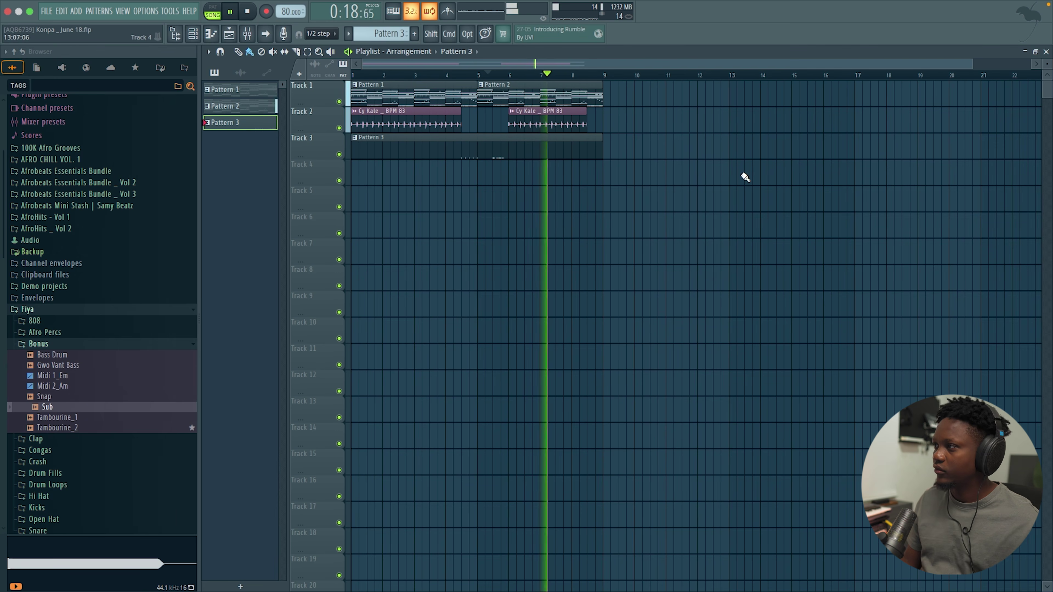
scroll(505, 170, "up", 2)
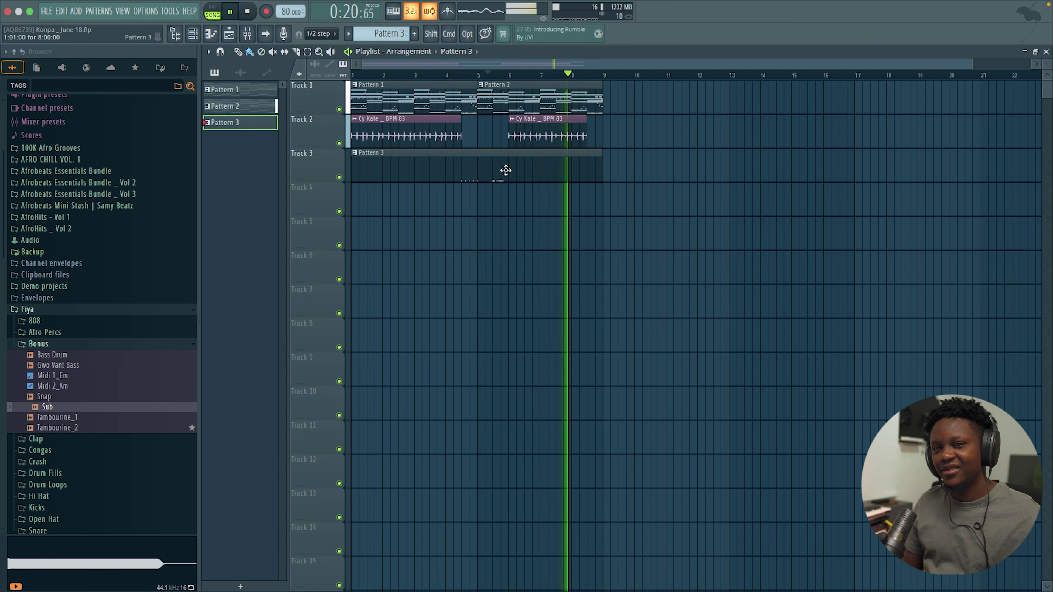
scroll(481, 199, "down", 2)
scroll(487, 242, "up", 2)
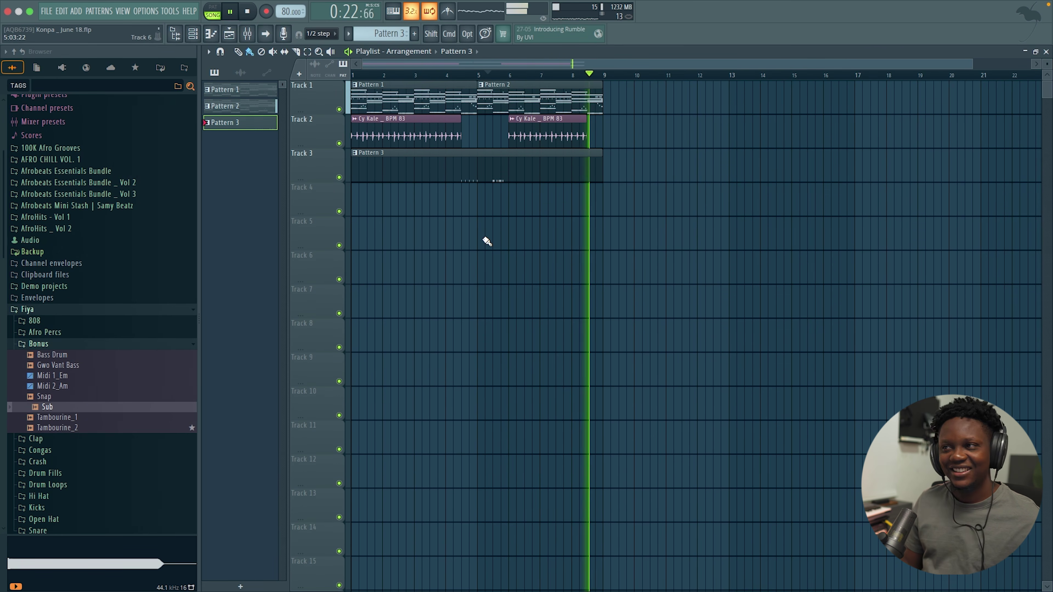
left_click_drag(586, 122, 604, 119)
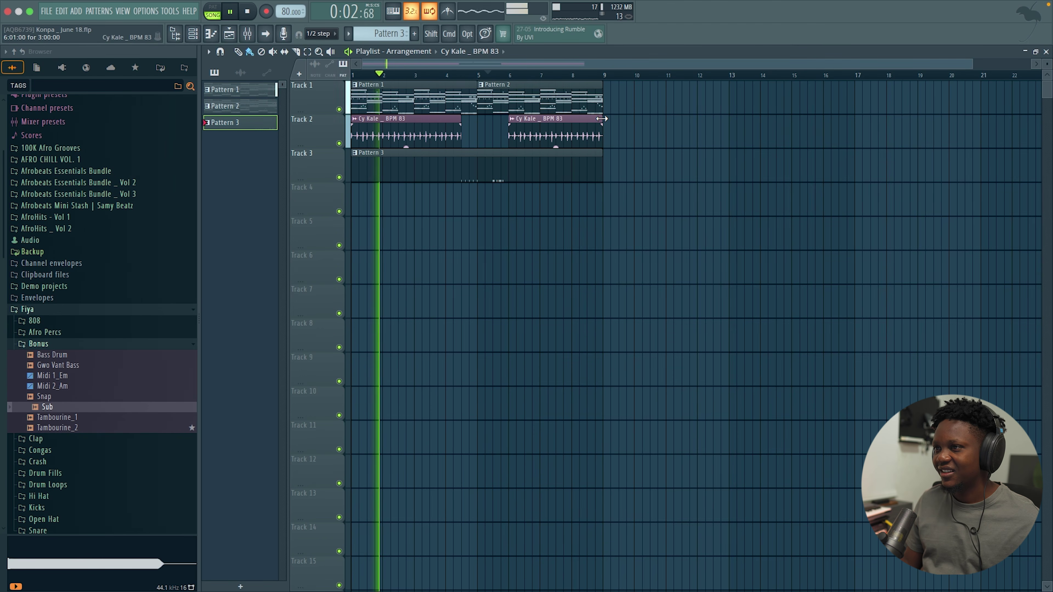
key("space")
- Fill the Konpa kick channel in Pattern 2 with a hit every four steps and play it back
left_click(193, 36)
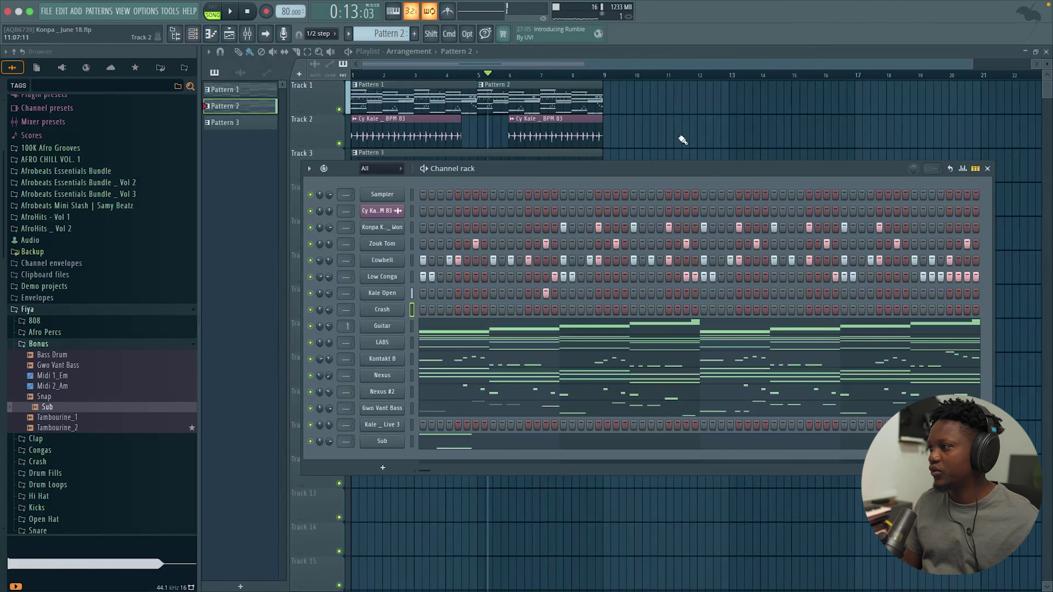
right_click(397, 220)
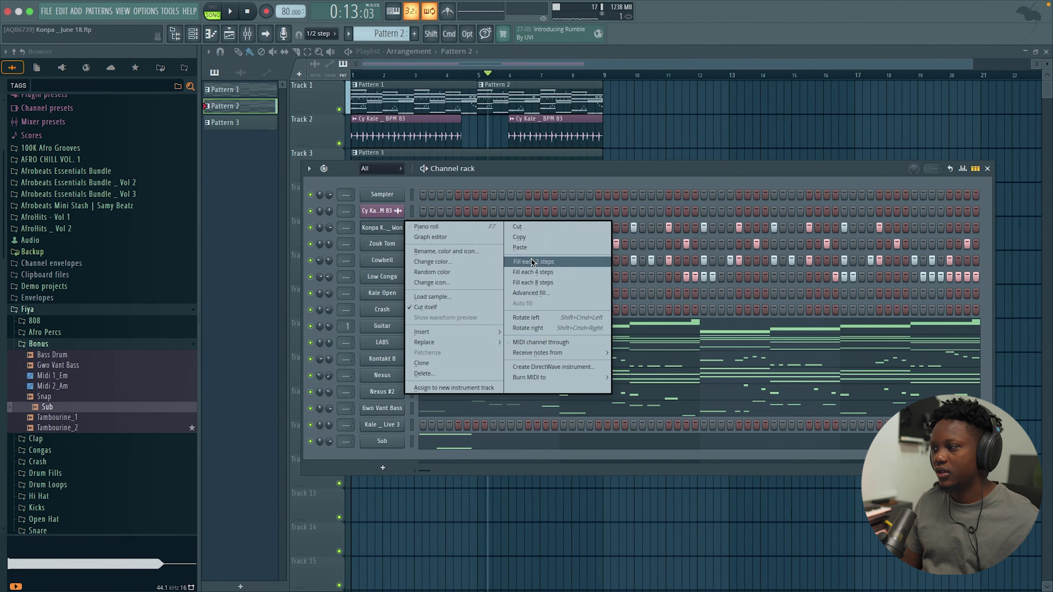
left_click(550, 273)
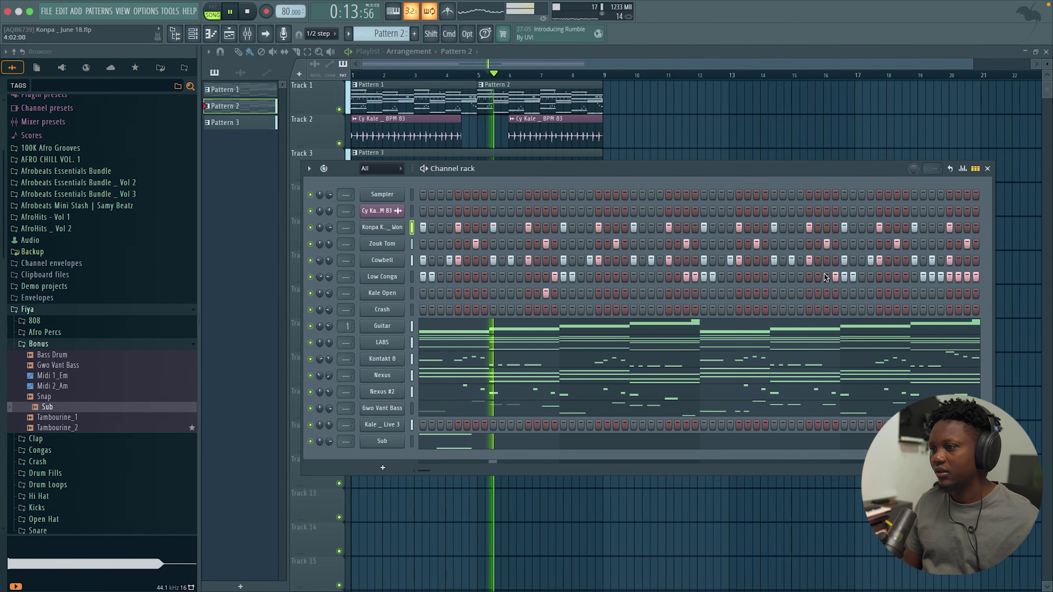
- Remove the Konpa kick hits on steps 1, 5, 9 and 13 of Pattern 2's first bar
left_click(458, 227)
left_click(423, 227)
left_click(493, 227)
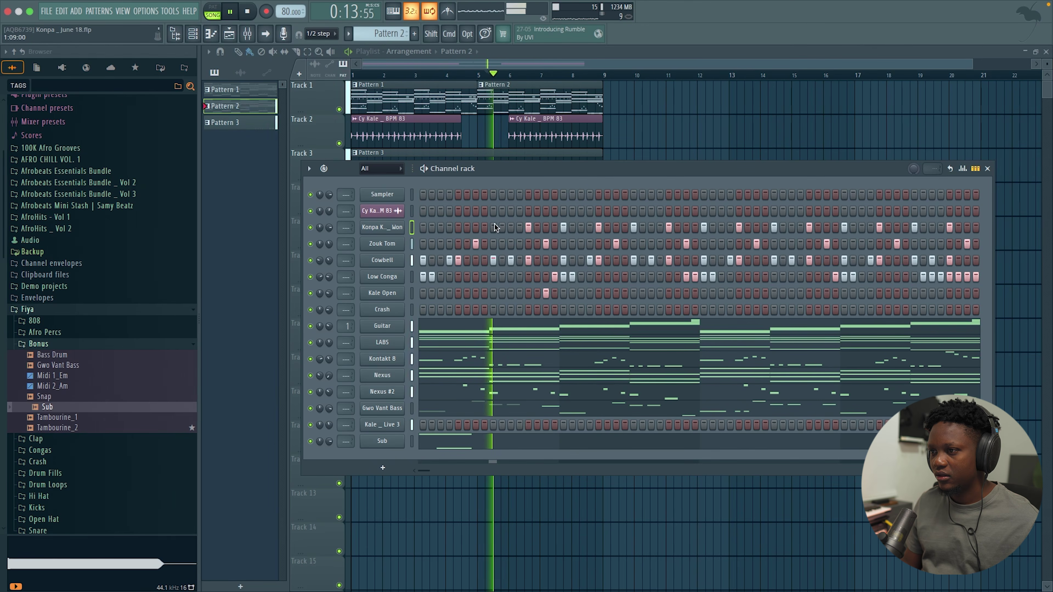
left_click(528, 227)
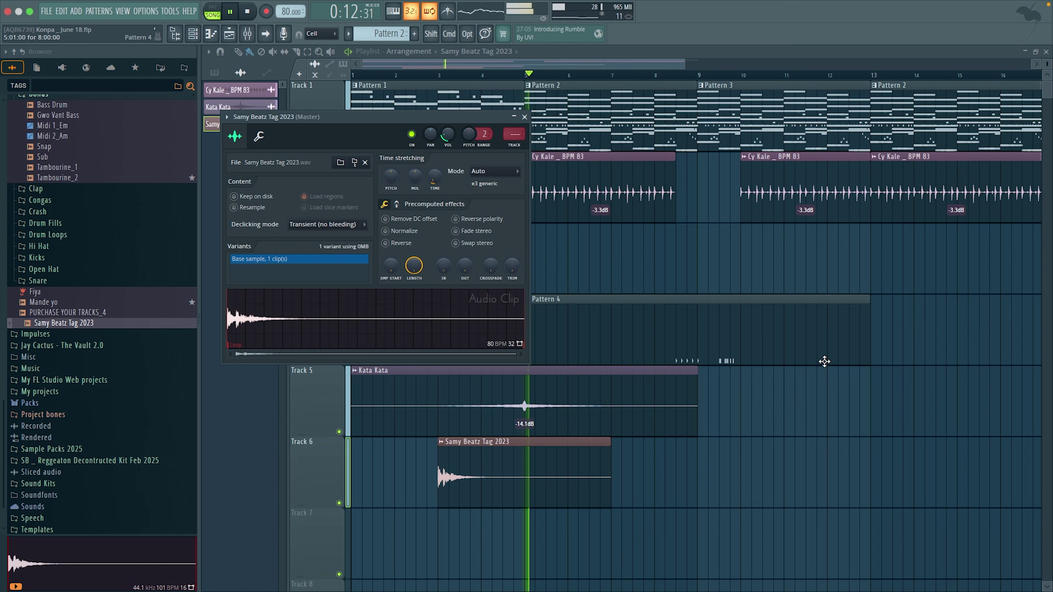
- Close the producer tag sample's audio clip settings window
key("Escape")
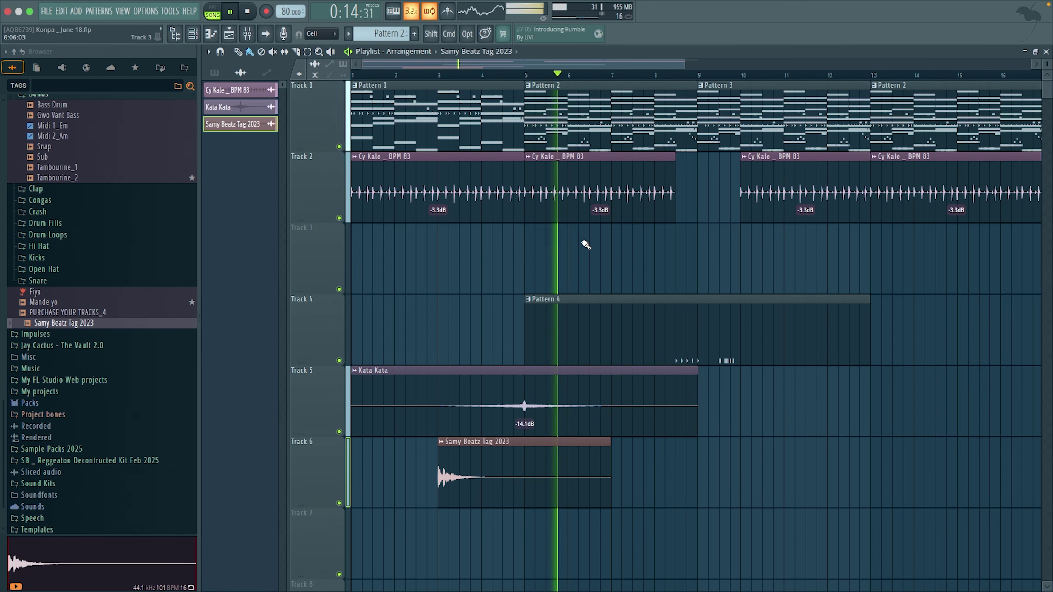